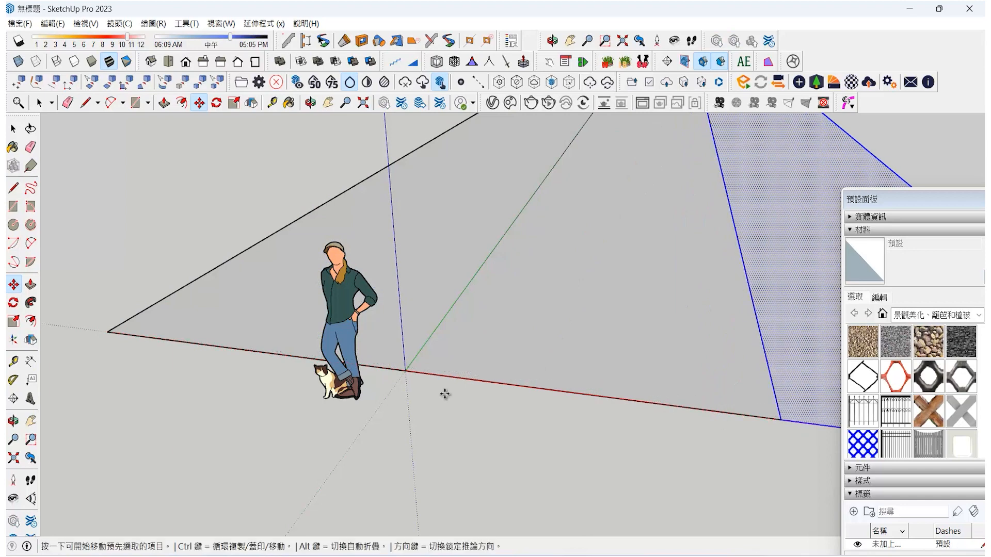
Step: Draw a line across all the ground strips near their far end, running between the two outer edges
key("space")
left_click(393, 338)
scroll(465, 445, "down", 6)
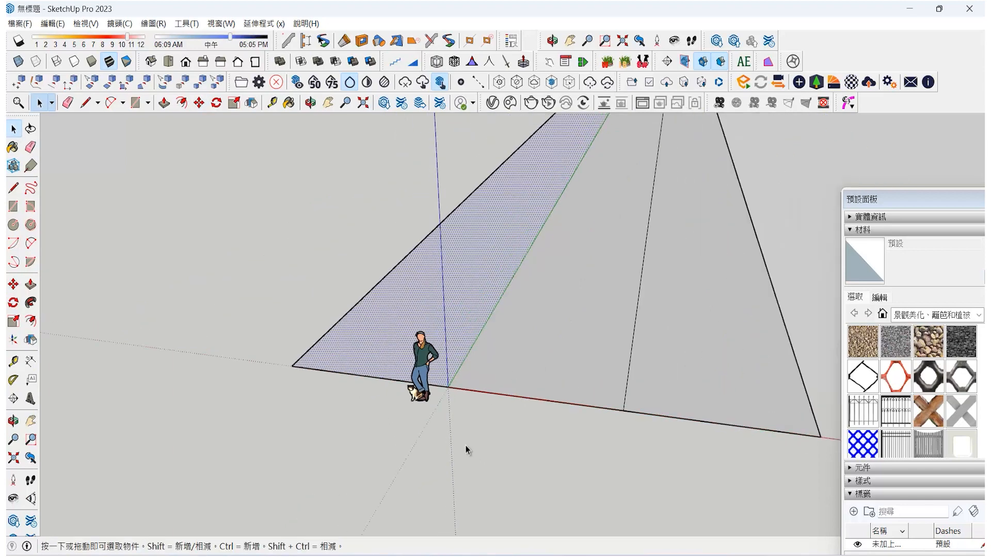
left_click(17, 190)
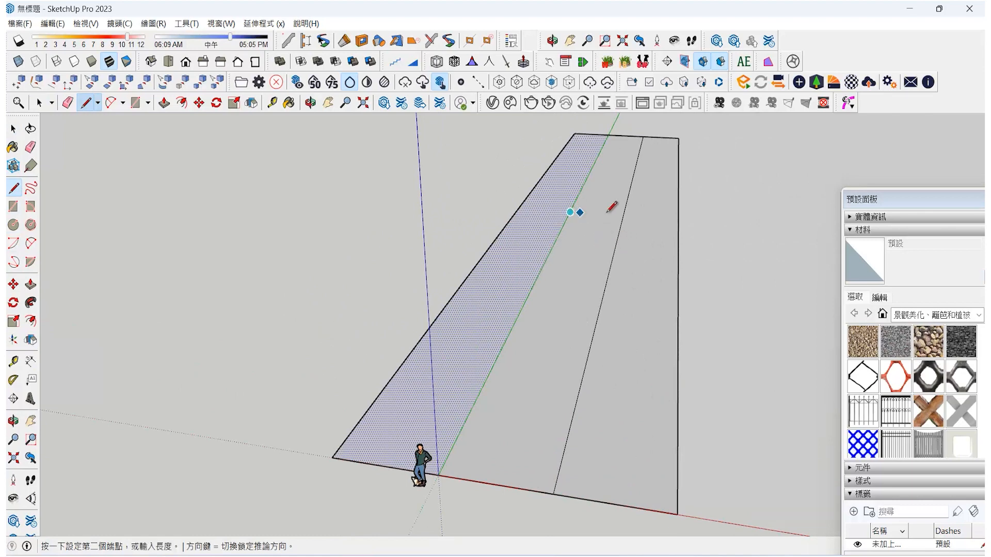
left_click(678, 219)
left_click(570, 212)
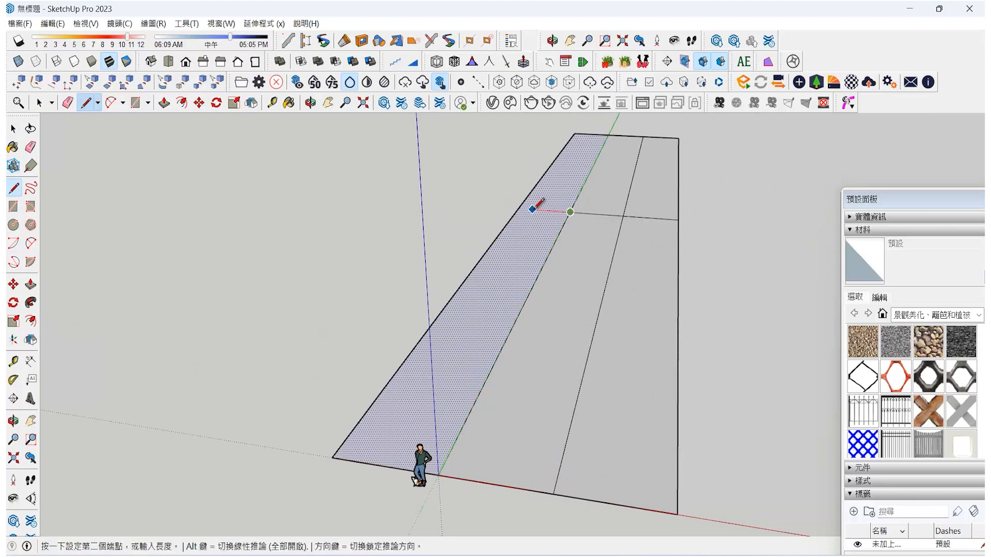
left_click(519, 208)
key("space")
Step: Load the FOOD CART_06 assembly from the assembly library
scroll(467, 370, "up", 3)
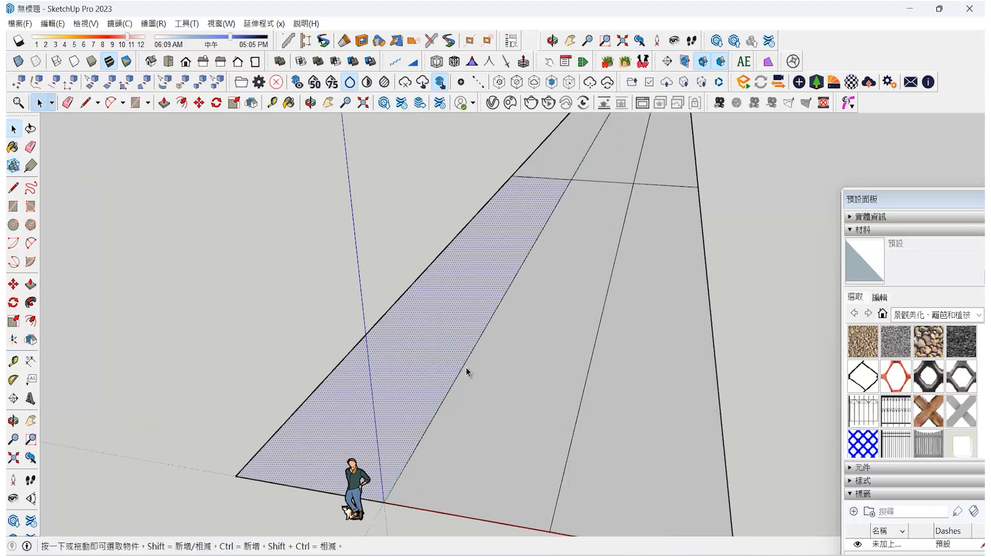
left_click(301, 61)
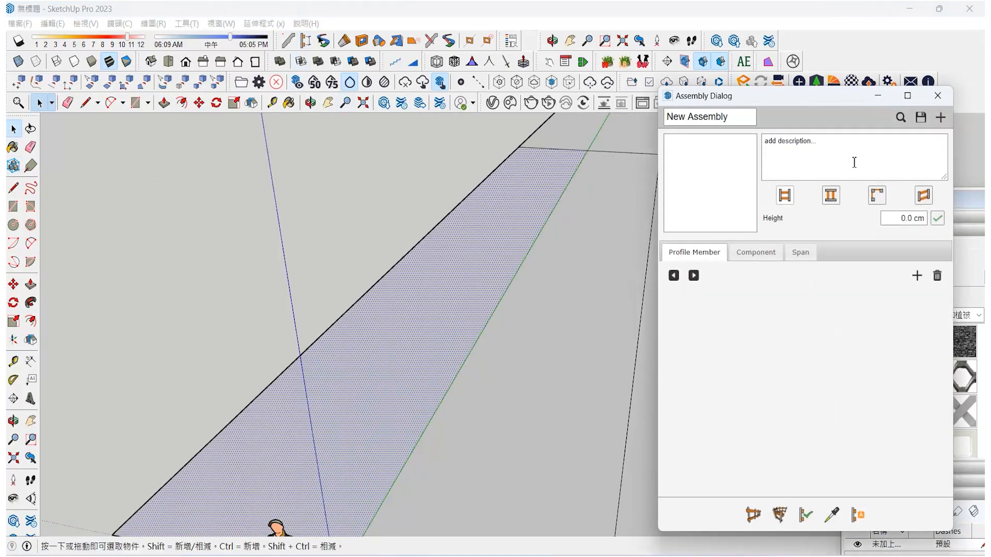
left_click(901, 117)
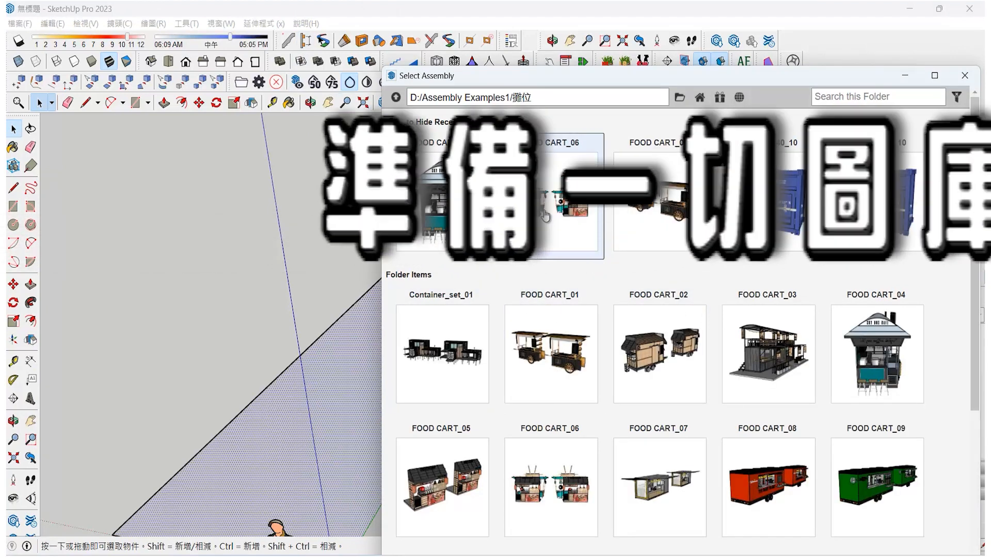
left_click(565, 234)
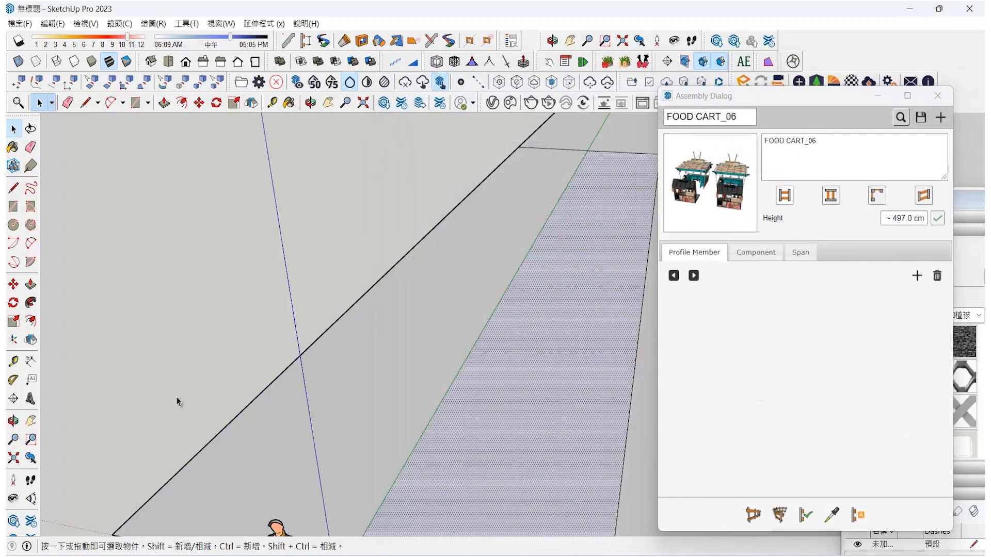
Step: Place a row of FOOD CART_06 stalls along the green axis on the outer ground strip
left_click(11, 422)
left_click_drag(372, 457, 375, 323)
scroll(388, 381, "up", 2)
left_click(753, 515)
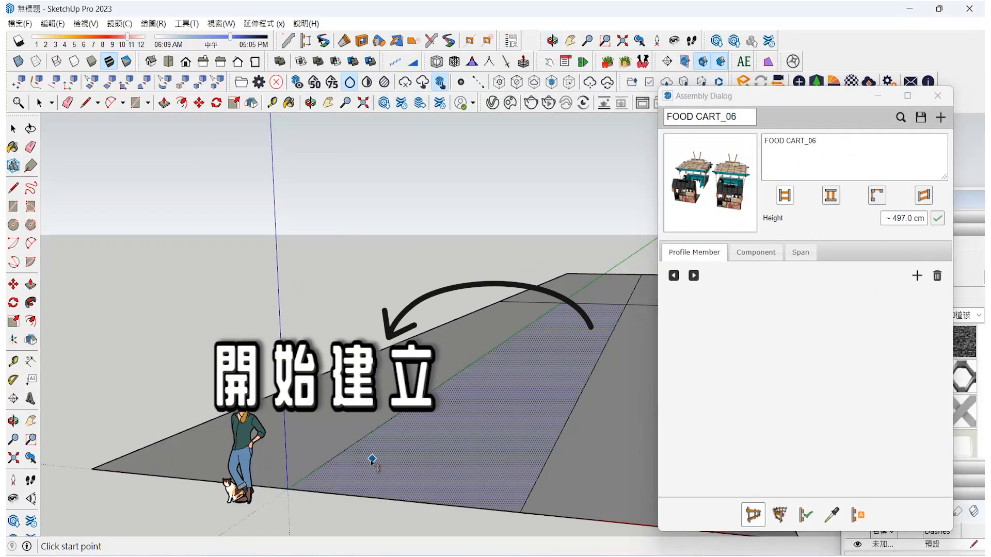
left_click(327, 462)
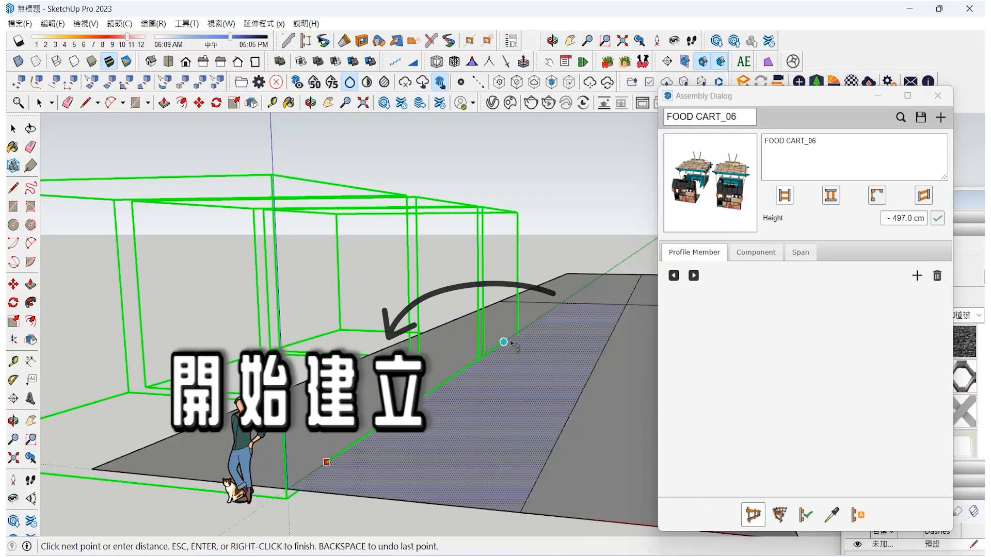
left_click(535, 355)
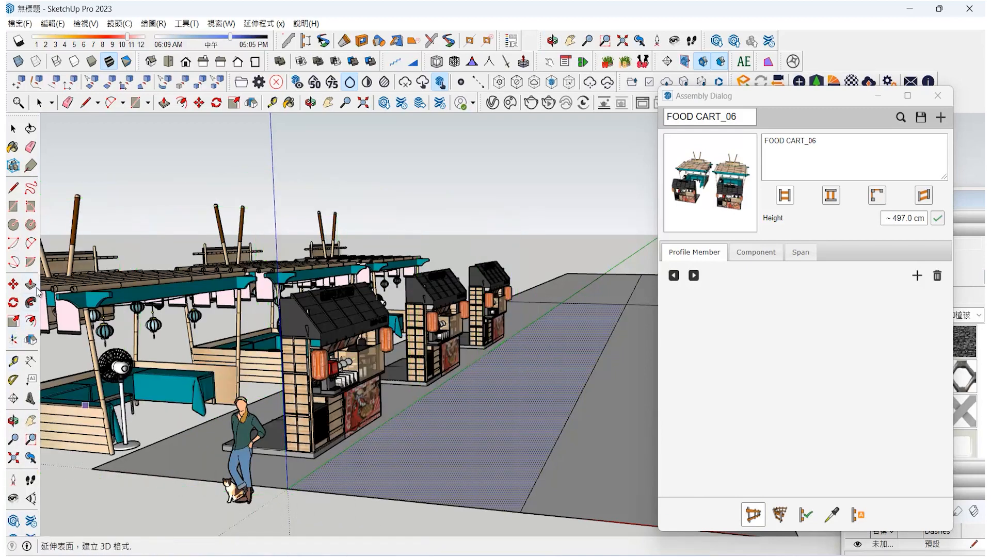
Step: Deselect the ground face and Push/Pull the ground strip under the stalls downward to give it thickness
left_click(35, 287)
left_click(13, 129)
left_click(65, 497)
left_click(31, 284)
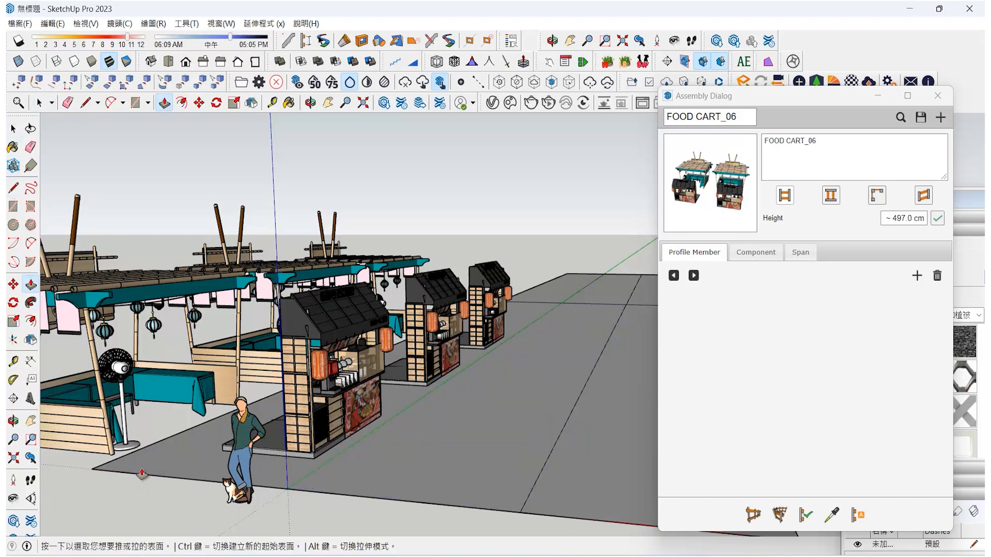
left_click(142, 472)
left_click(138, 487)
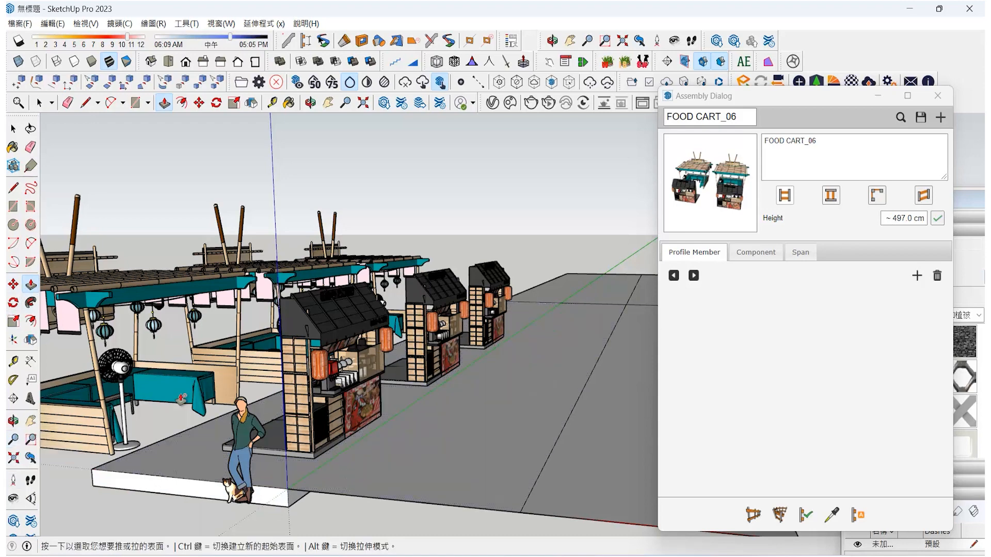
Step: Push/Pull the middle and opposite outer ground strips down to match the first strip's thickness
scroll(276, 477, "up", 2)
scroll(582, 513, "down", 4)
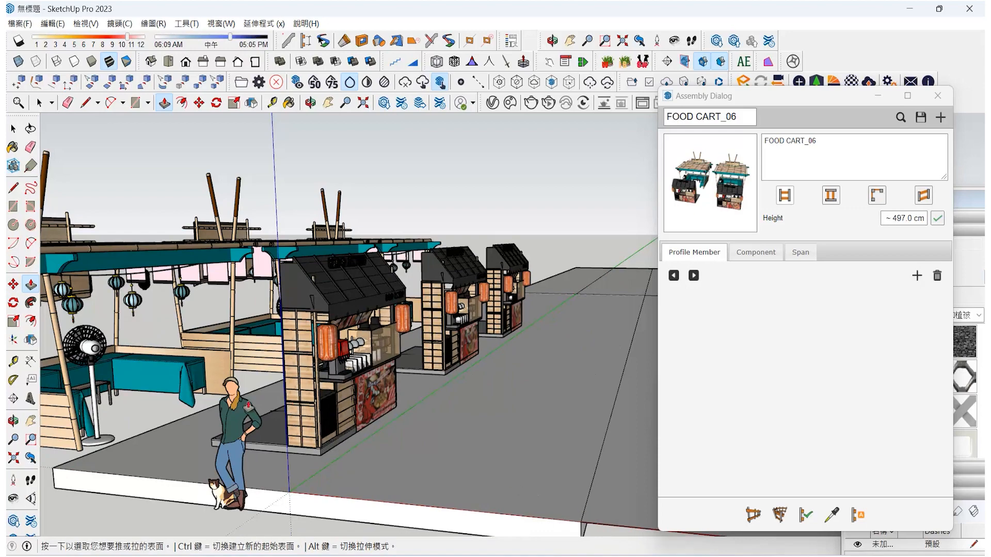
left_click(433, 486)
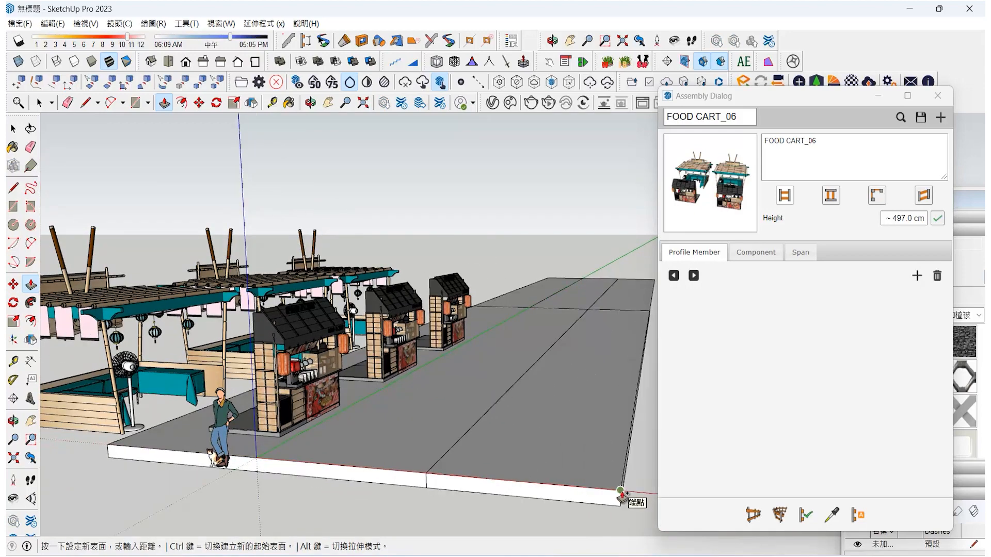
left_click(621, 493)
scroll(259, 478, "down", 3)
scroll(521, 483, "up", 2)
left_click(522, 481)
left_click(621, 510)
scroll(279, 402, "up", 3)
scroll(464, 385, "down", 1)
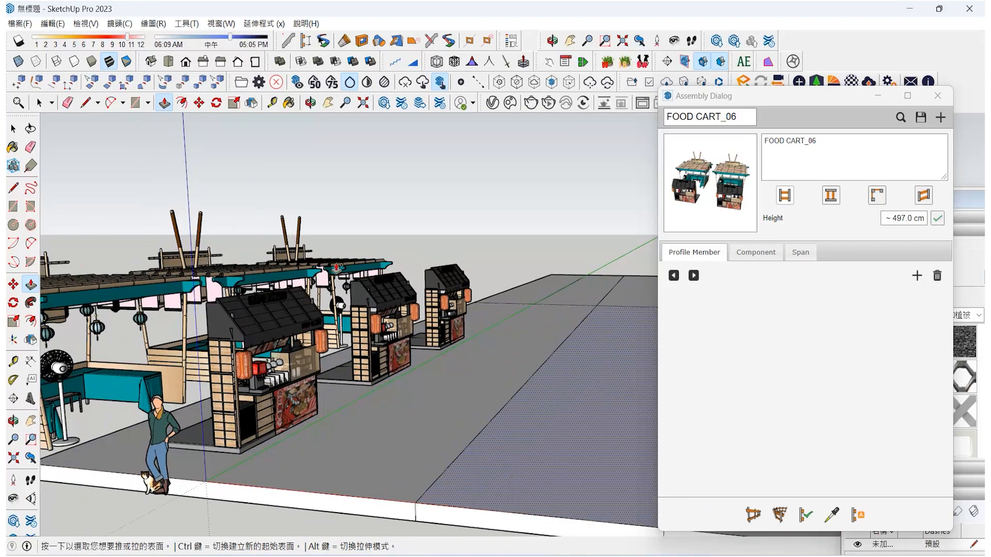
Step: Copy the row of food stalls along the green axis to the far side of the cross line
left_click(14, 129)
left_click(227, 422)
left_click(14, 284)
left_click(242, 457)
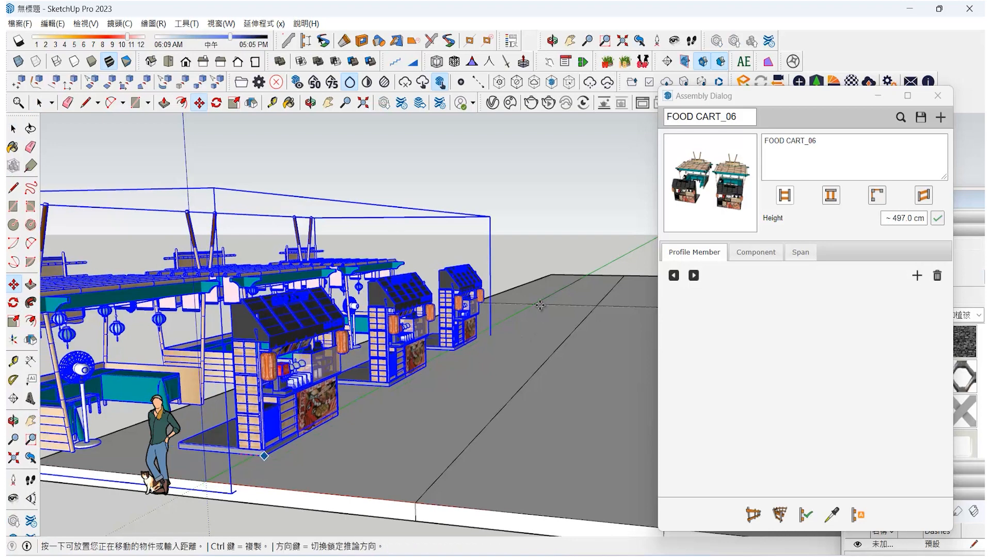
key("ctrl")
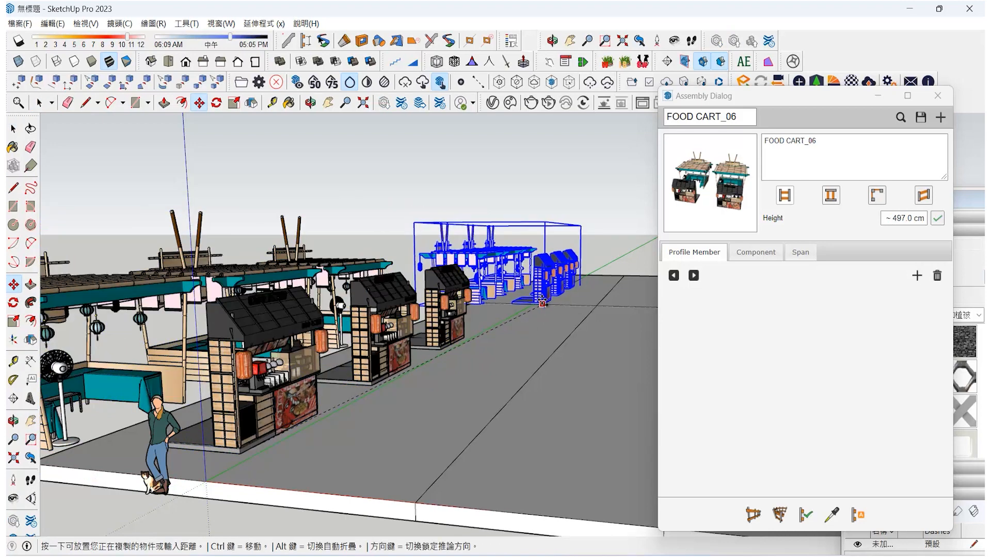
left_click(540, 299)
Step: Pull the ground slab's side face outward behind the stalls to widen the near section
middle_click_drag(449, 400, 309, 403)
key("p")
left_click(316, 494)
middle_click_drag(34, 514, 284, 502, "shift")
left_click(357, 500)
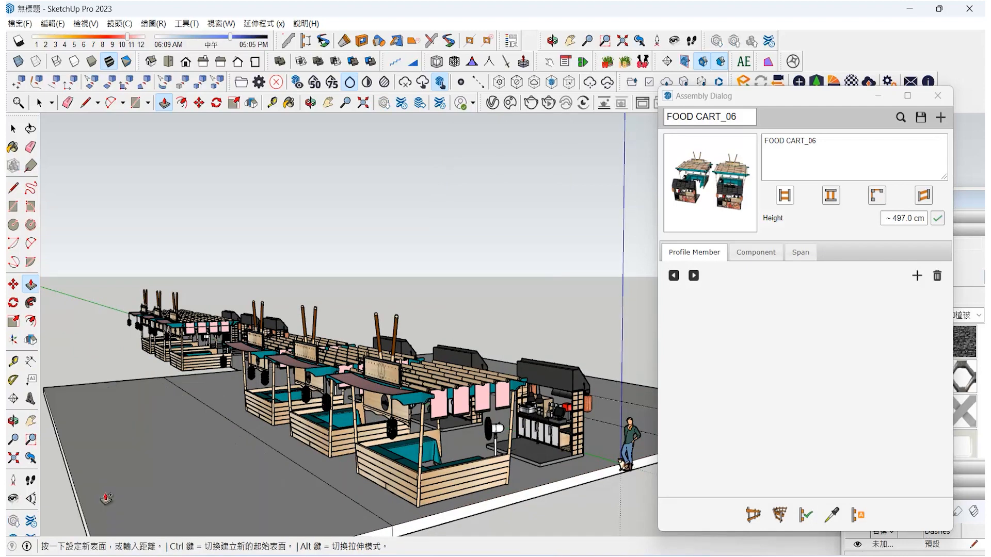
Step: Extend the stepped end faces of the widened slab along the green axis to the far end of the ground
scroll(200, 363, "up", 2)
scroll(201, 363, "down", 1)
mouse_move(200, 364)
middle_mouse_down()
mouse_move(418, 365)
mouse_move(506, 433)
mouse_move(153, 436)
middle_mouse_up()
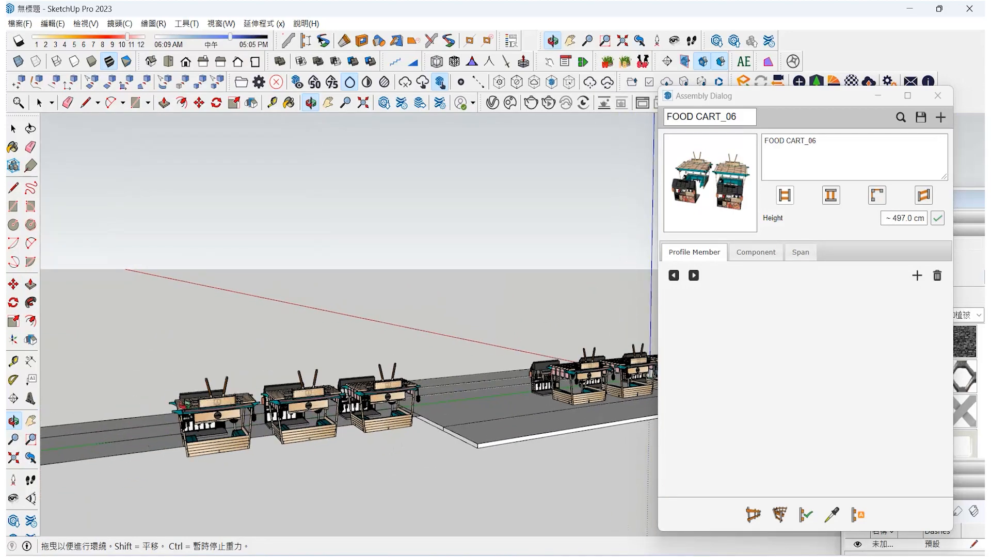
left_click(431, 430)
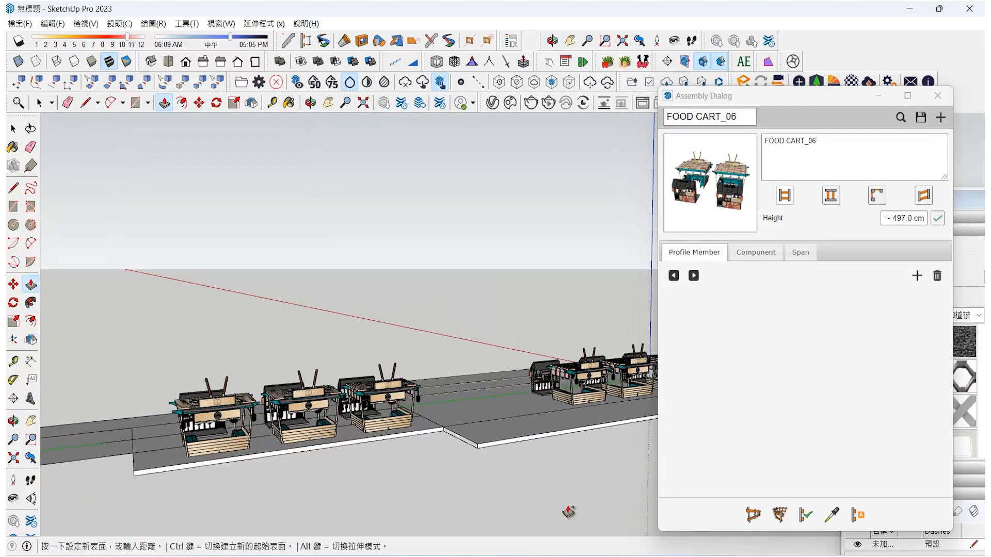
scroll(567, 511, "down", 2)
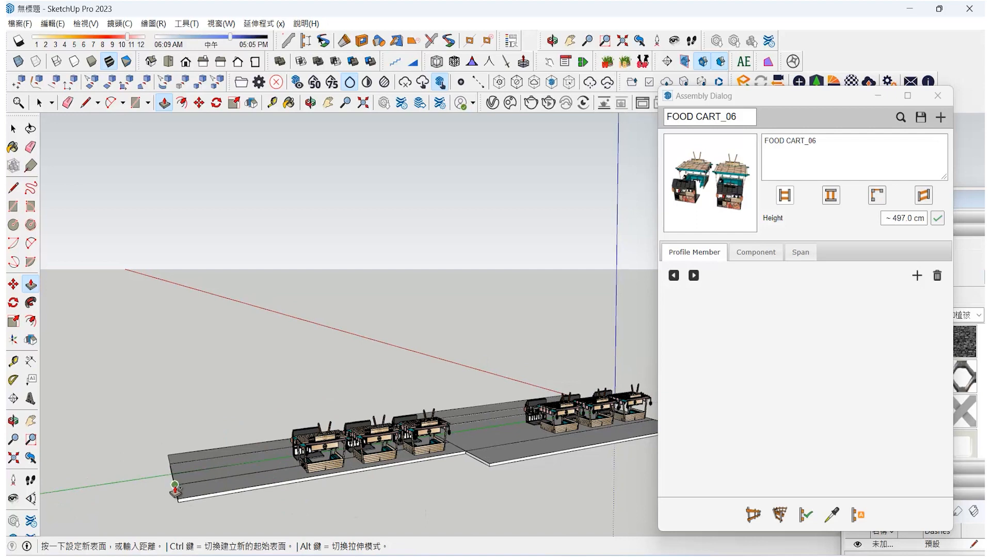
scroll(479, 467, "up", 3)
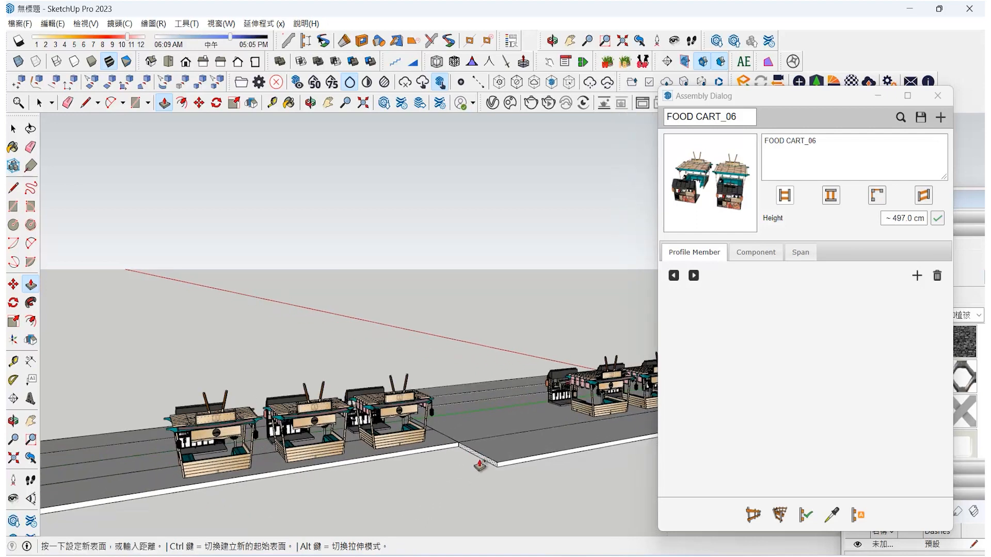
left_click(485, 460)
Step: Draw a second line across the full slab width, parallel to the existing cross line between the stall groups
middle_click_drag(472, 464, 495, 481)
key("l")
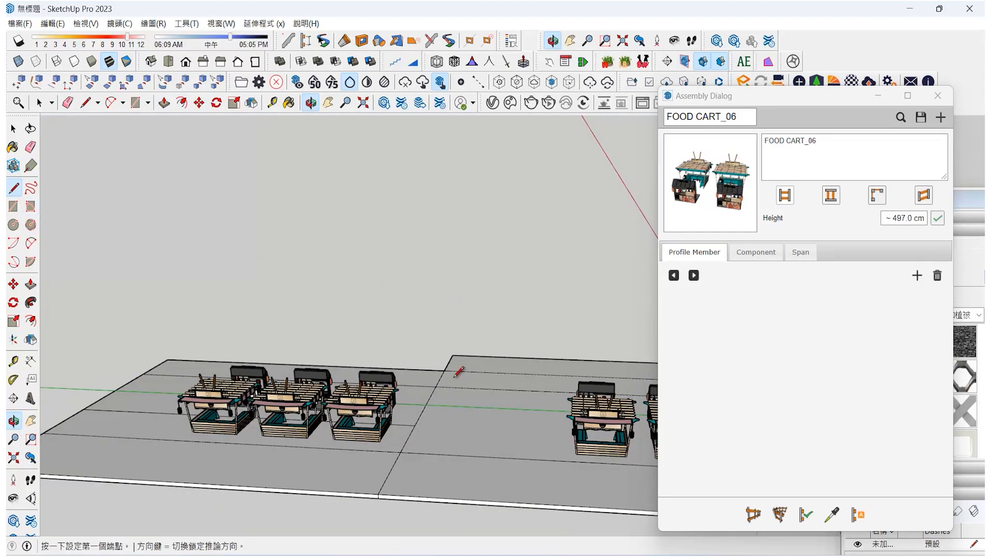
left_click(470, 463)
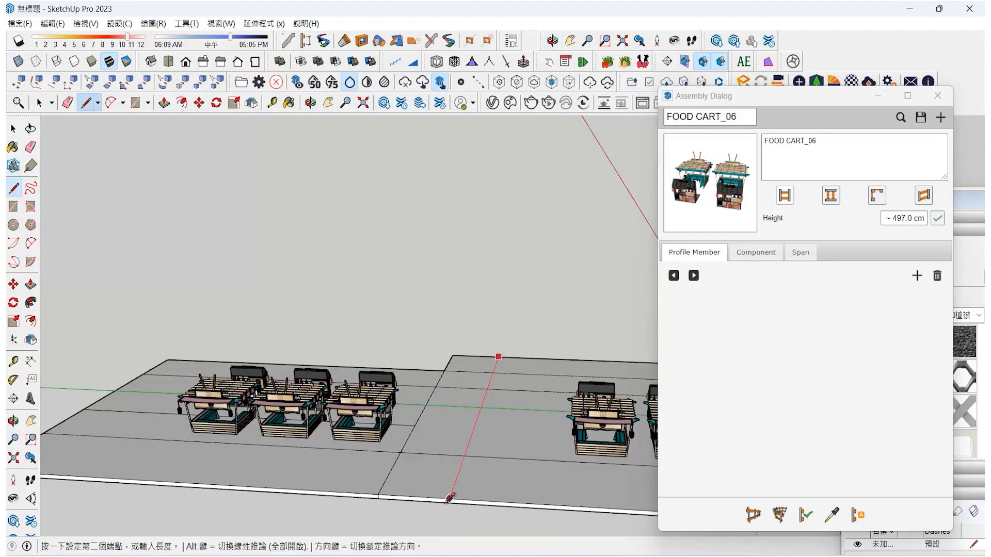
Step: Examine the fronts of the food stall rows from close up at eye level
scroll(521, 441, "up", 3)
middle_click_drag(194, 391, 517, 386)
scroll(632, 353, "up", 3)
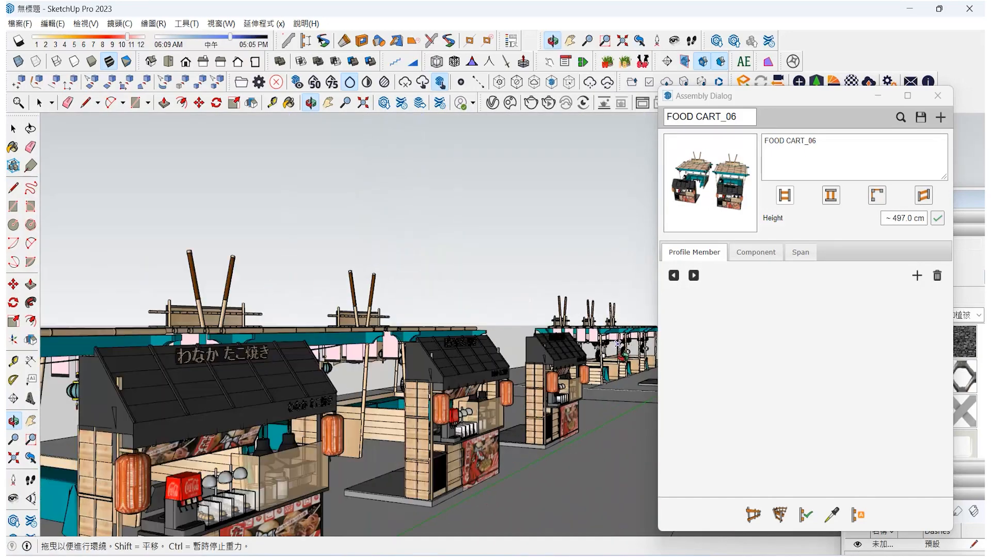
middle_click_drag(617, 343, 109, 382)
left_click(29, 424)
left_click_drag(355, 338, 306, 280)
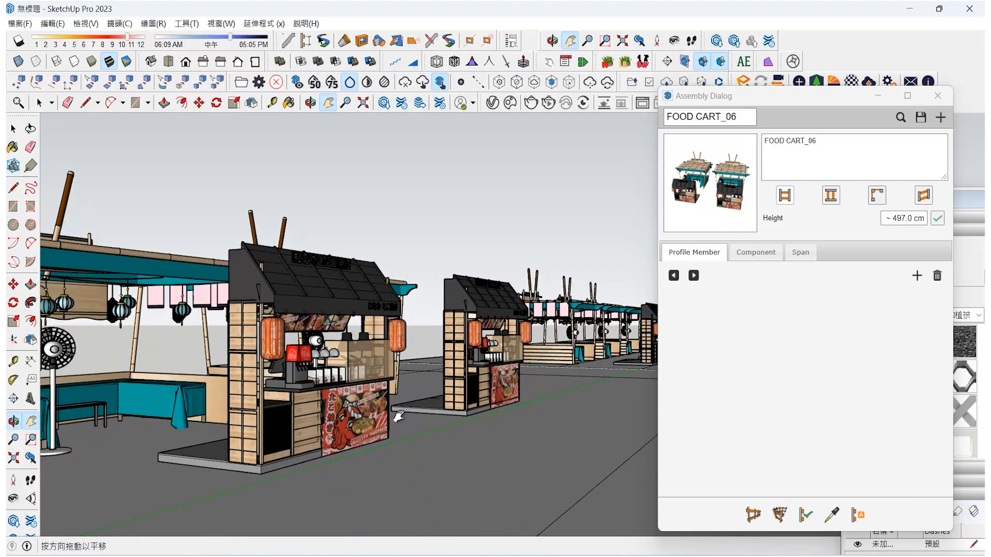
left_click(13, 426)
left_click_drag(268, 361, 372, 361)
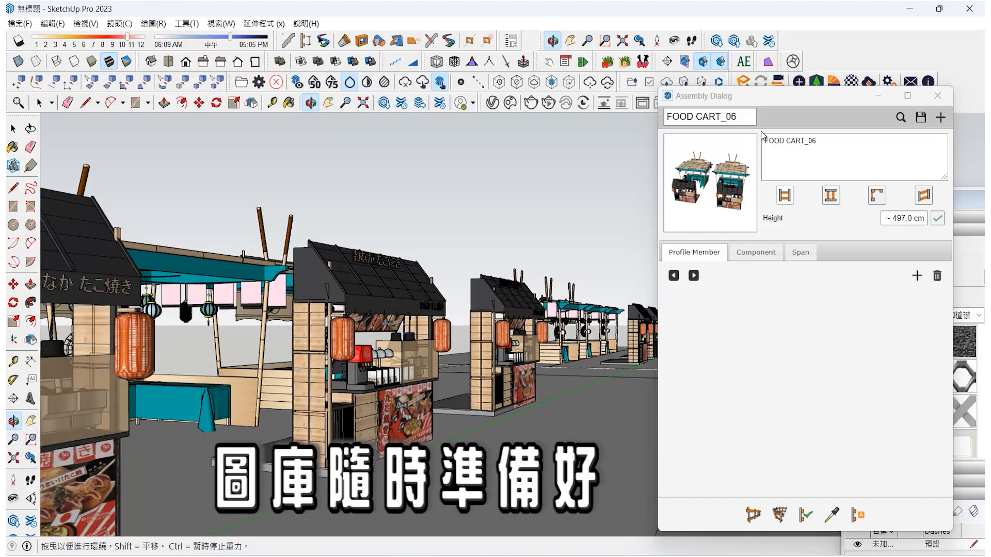
Step: Load the FOOD CART_04 assembly from the assembly library
left_click(900, 118)
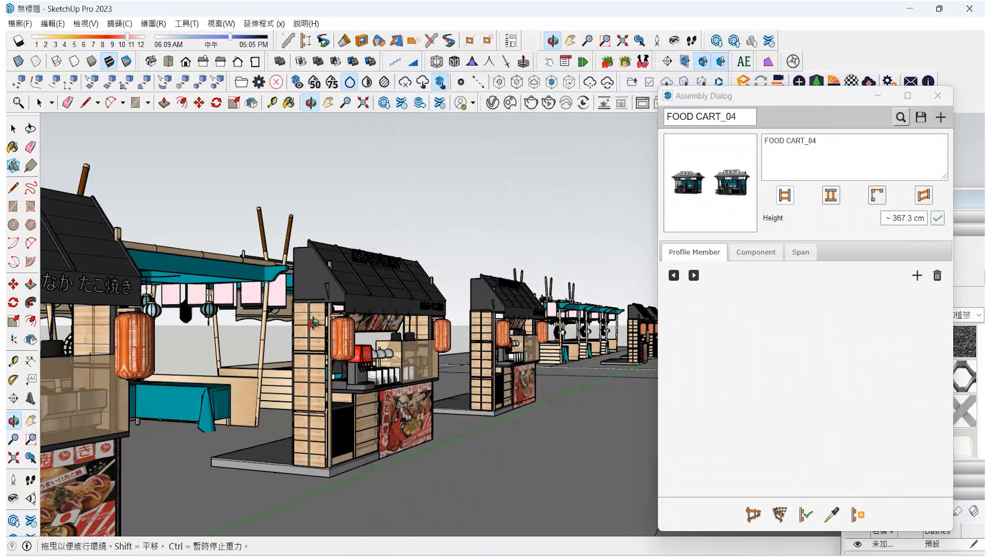
Step: Extend the stepped end face on the slab's open side along the green axis to the ground's far end
scroll(191, 379, "up", 6)
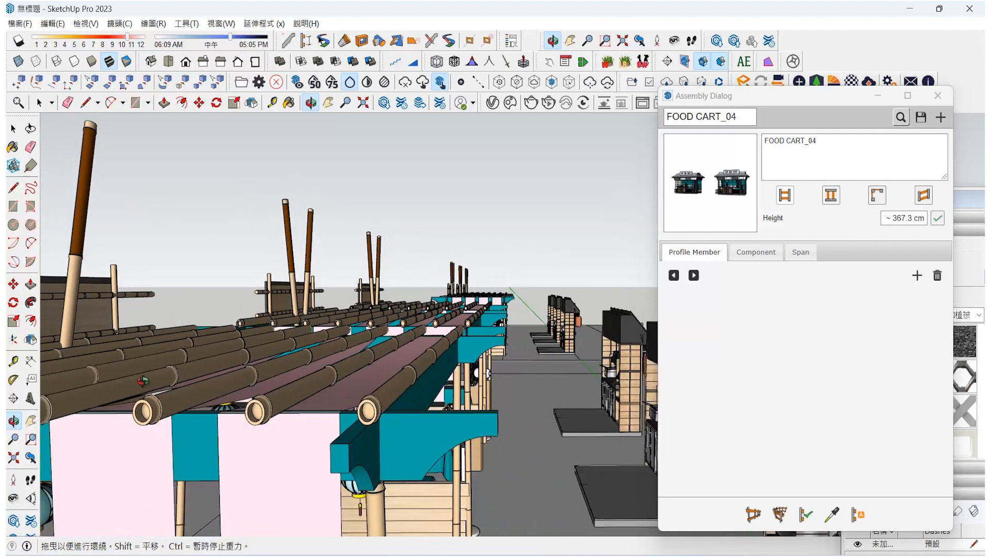
left_click(31, 422)
left_click_drag(322, 397, 258, 341)
left_click_drag(555, 390, 241, 370)
left_click_drag(401, 393, 359, 419)
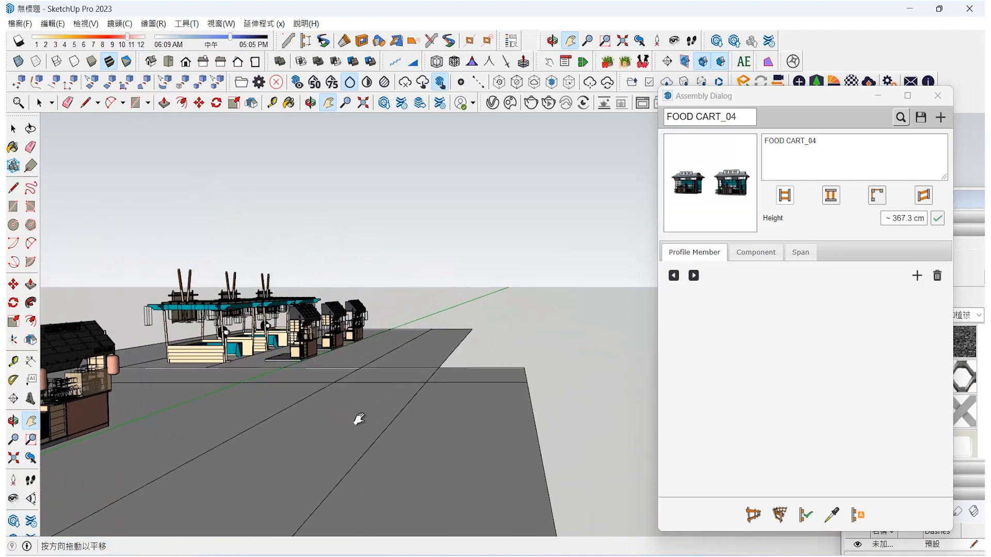
left_click(12, 420)
left_click_drag(261, 426, 300, 310)
left_click(31, 285)
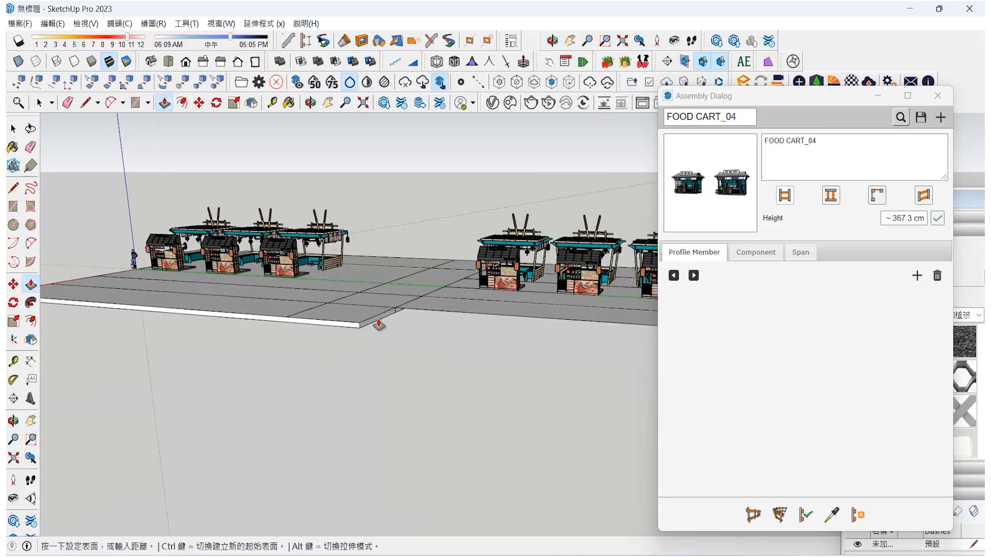
scroll(356, 341, "down", 3)
scroll(515, 357, "down", 3)
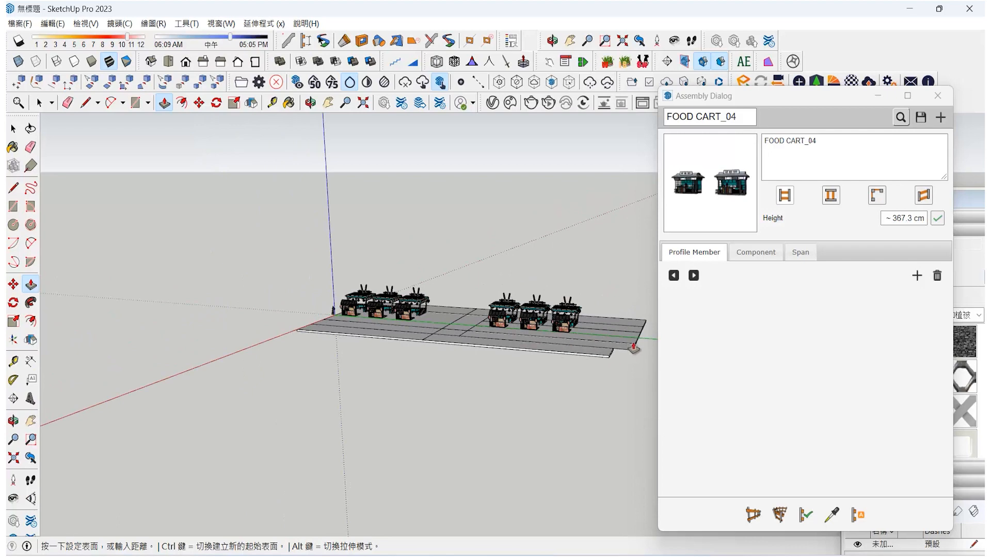
key("o")
left_click_drag(199, 305, 488, 395)
scroll(488, 395, "up", 5)
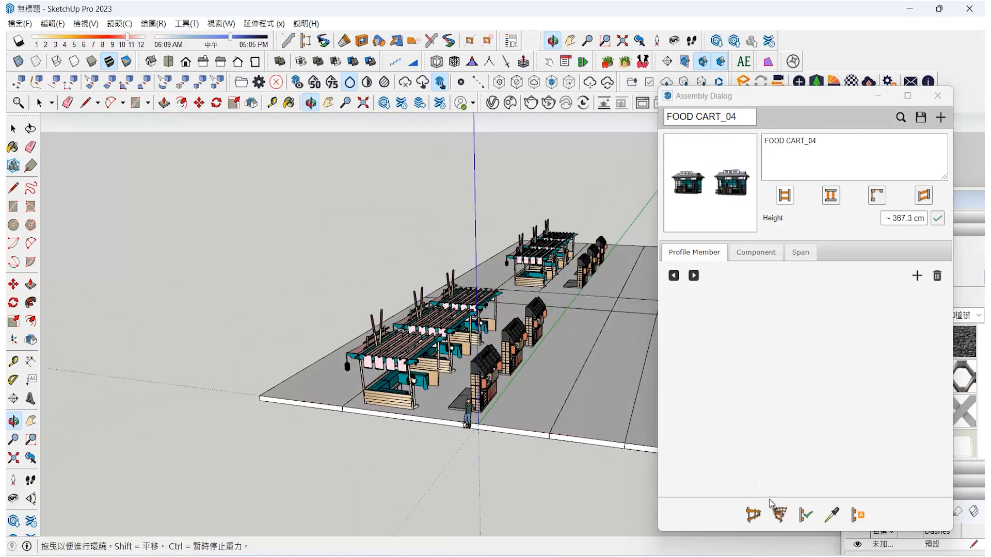
left_click(752, 514)
left_click(576, 427)
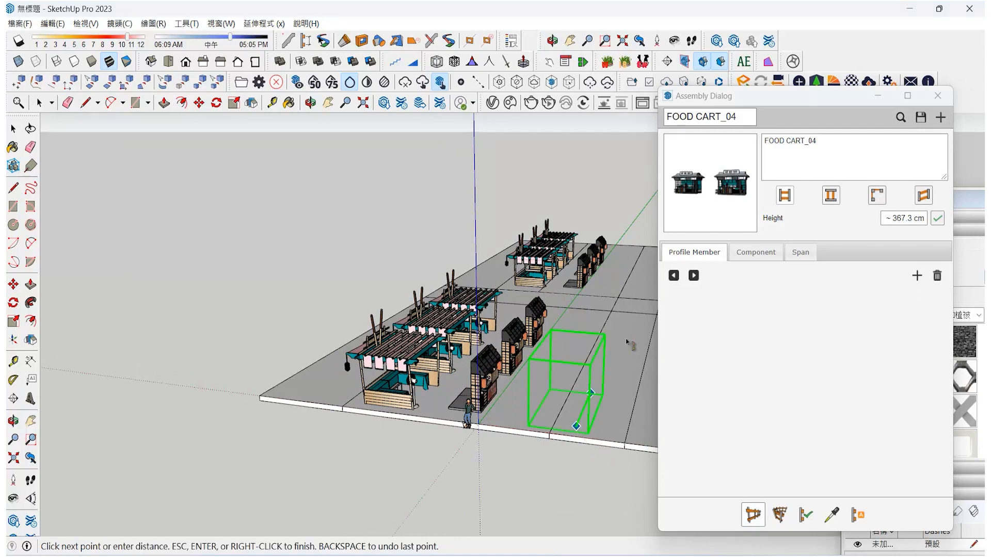
key("Escape")
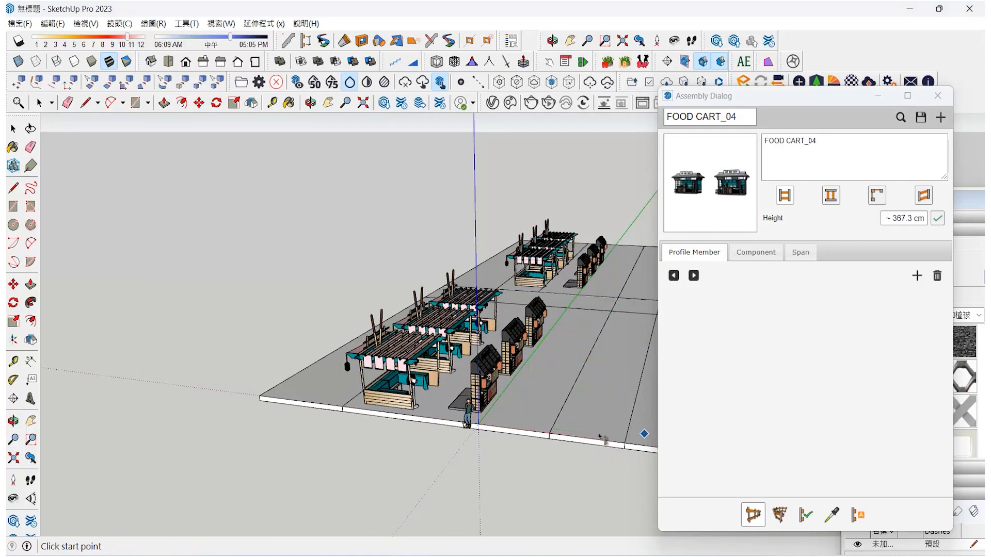
Step: Place a row of three FOOD CART_04 carts along the ground strip across the aisle from the lantern stalls
scroll(568, 439, "down", 3)
left_click(527, 427)
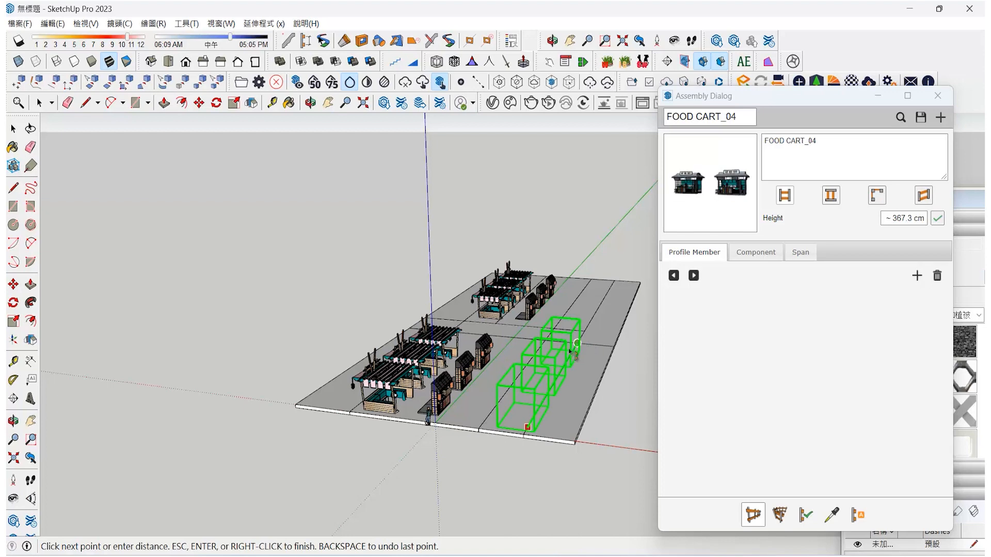
left_click(570, 351)
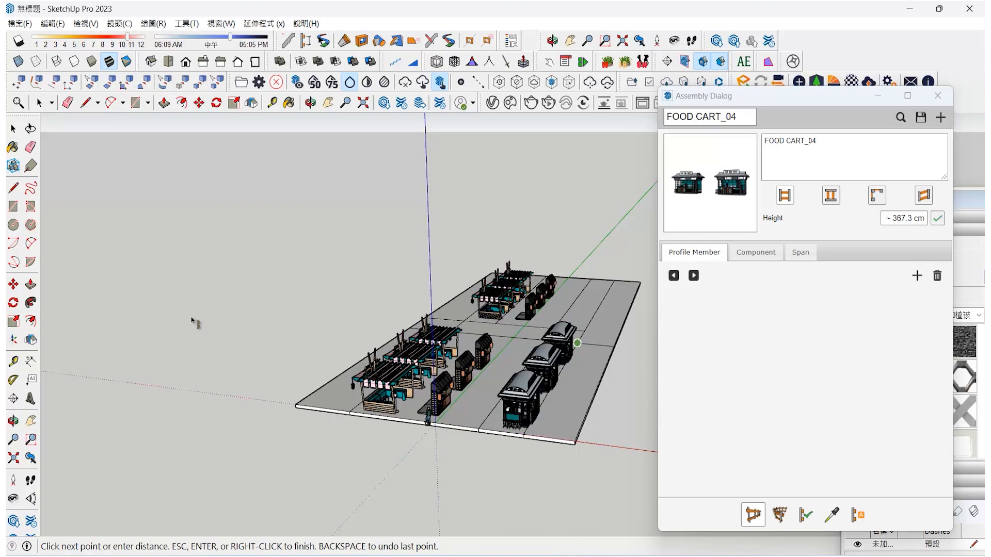
Step: Mirror the row of FOOD CART_04 carts across its length so the service counters are flipped to the opposite side
left_click(13, 421)
left_click_drag(535, 394, 537, 332)
scroll(642, 314, "up", 10)
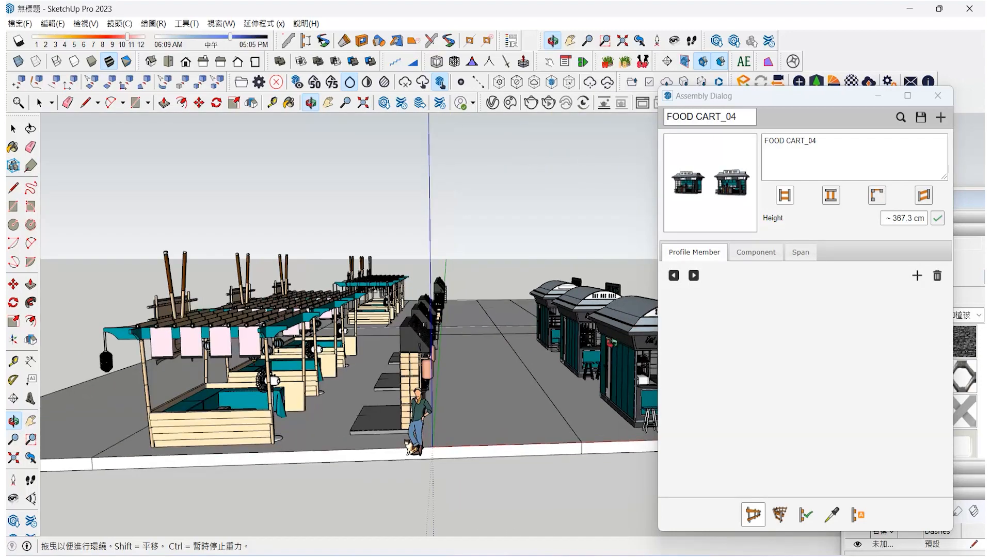
scroll(645, 340, "up", 5)
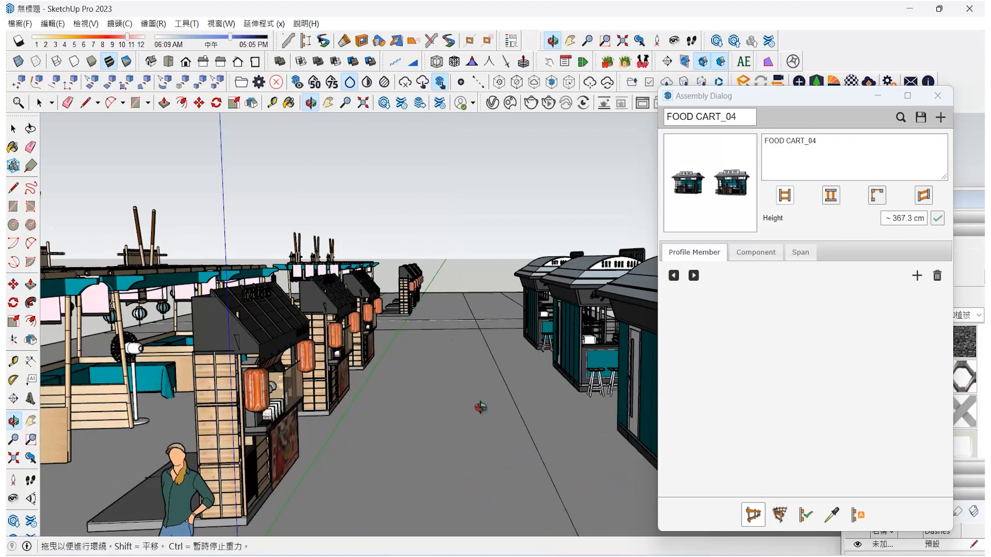
left_click(15, 129)
left_click_drag(744, 99, 805, 484)
left_click(686, 400)
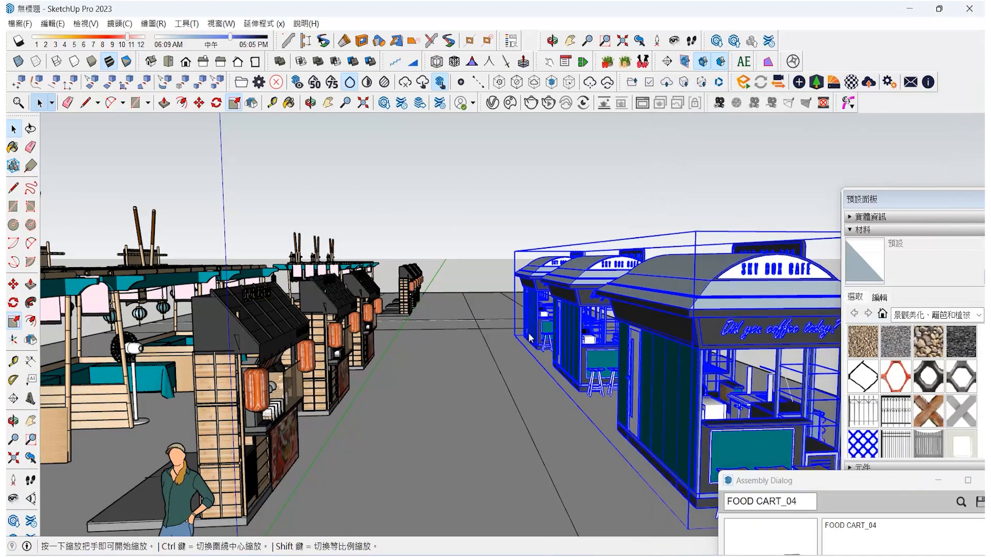
left_click(14, 320)
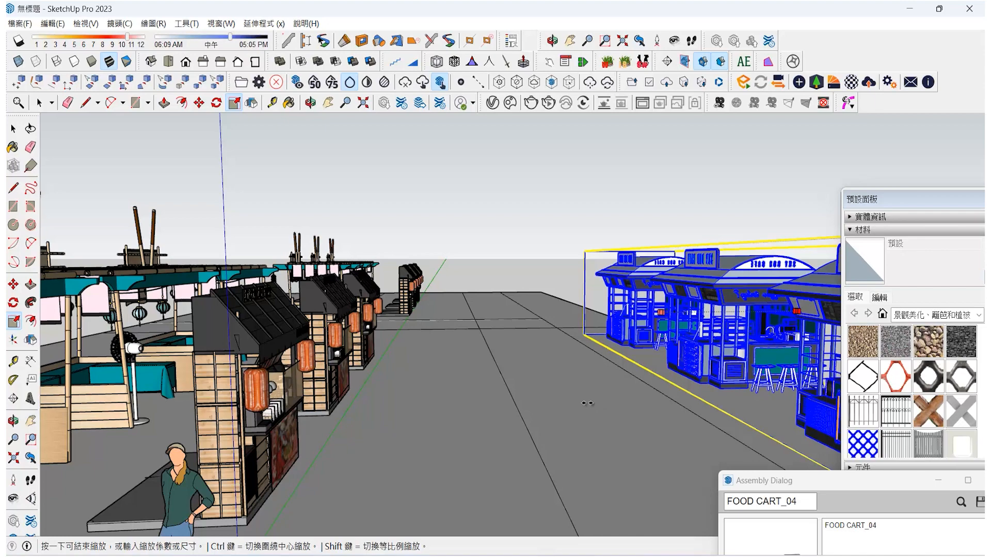
left_click(582, 369)
Step: Move the mirrored row of carts toward the aisle, back onto the ground strip bordering it
key("m")
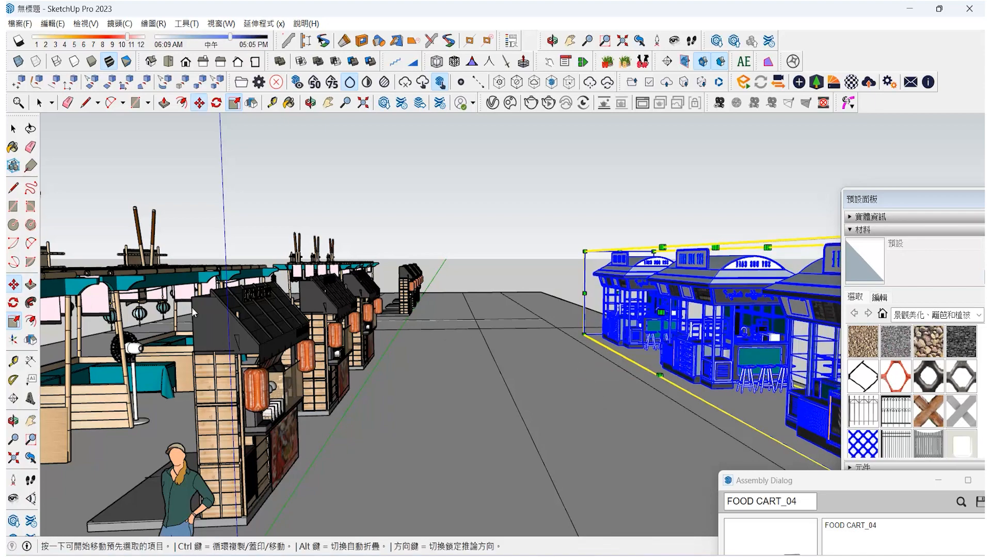
scroll(291, 351, "down", 5)
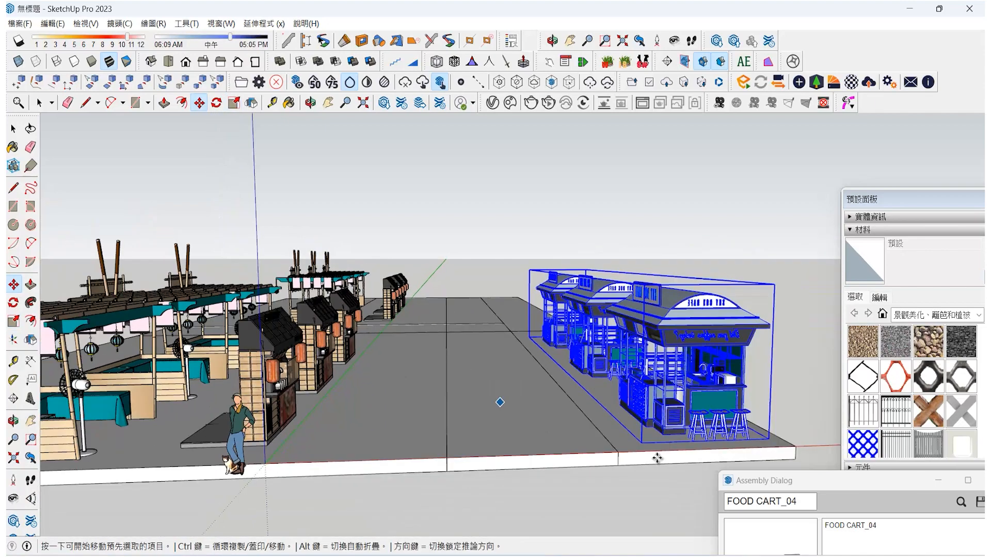
left_click(644, 443)
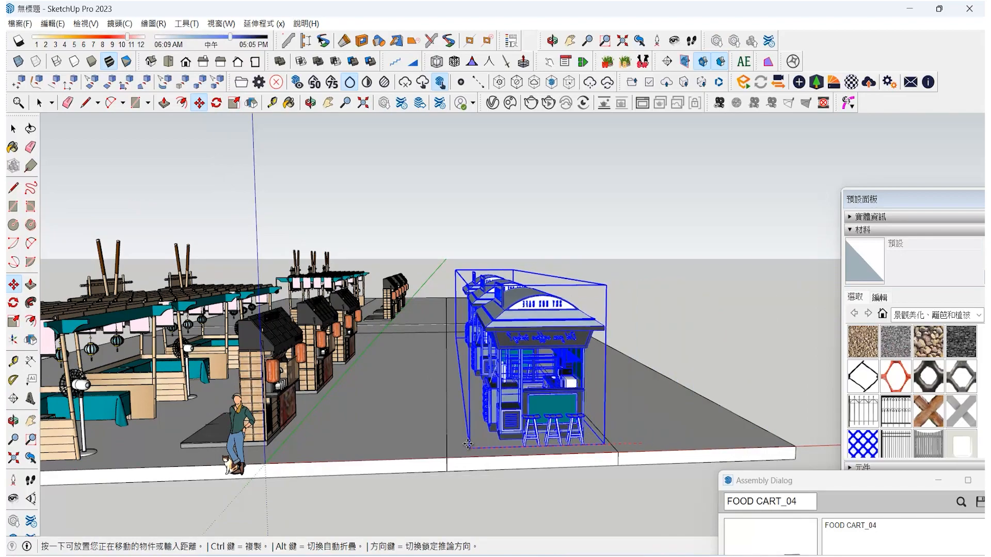
Step: Copy the mirrored row of carts onto the same strip in the far block of the slab
left_click(14, 421)
left_click_drag(248, 361, 541, 468)
scroll(556, 487, "down", 3)
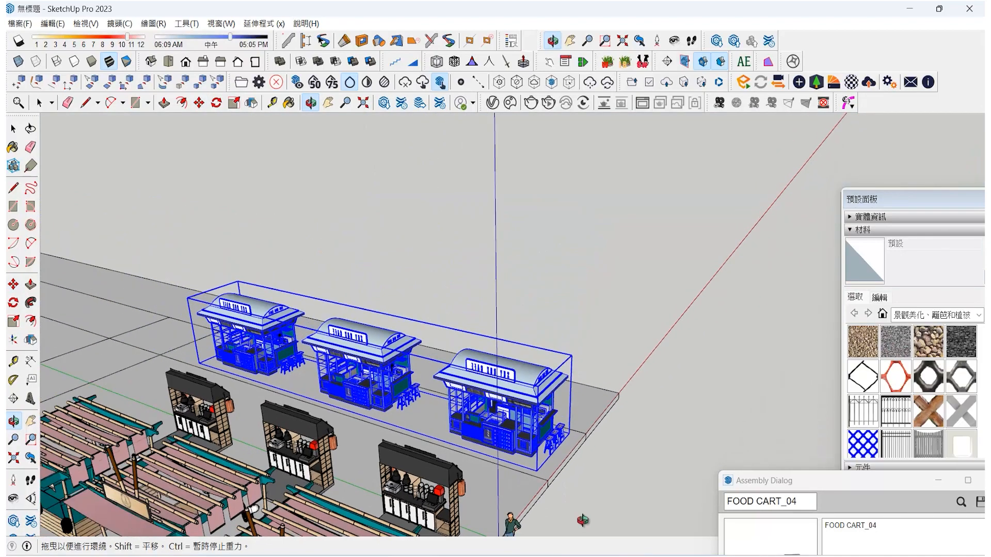
left_click(14, 285)
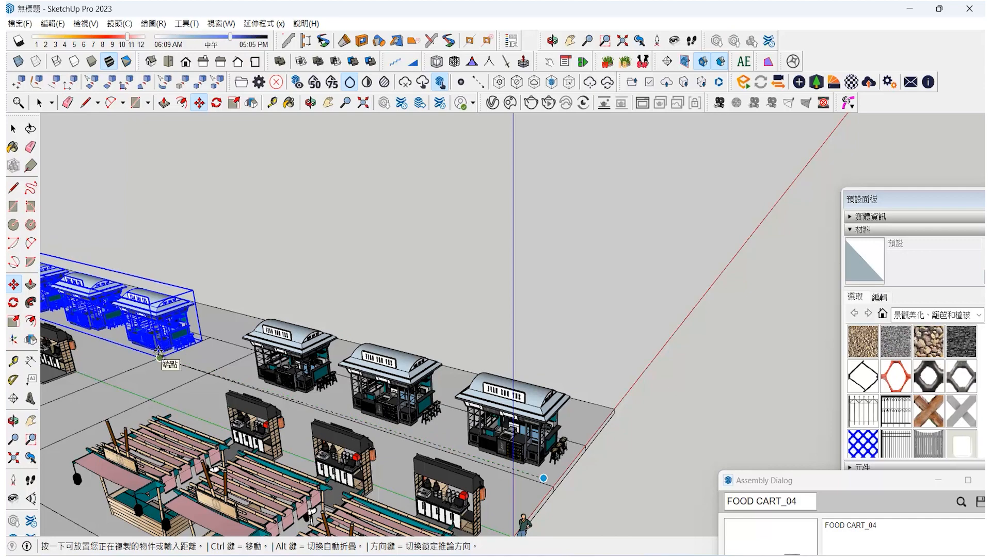
left_click(156, 353)
Step: Erase the cross-line segments that cut across the central aisle between the near and far stall groups
middle_click_drag(475, 460, 220, 400)
scroll(258, 338, "up", 2)
middle_click_drag(258, 337, 441, 350)
scroll(441, 350, "up", 2)
scroll(504, 350, "up", 2)
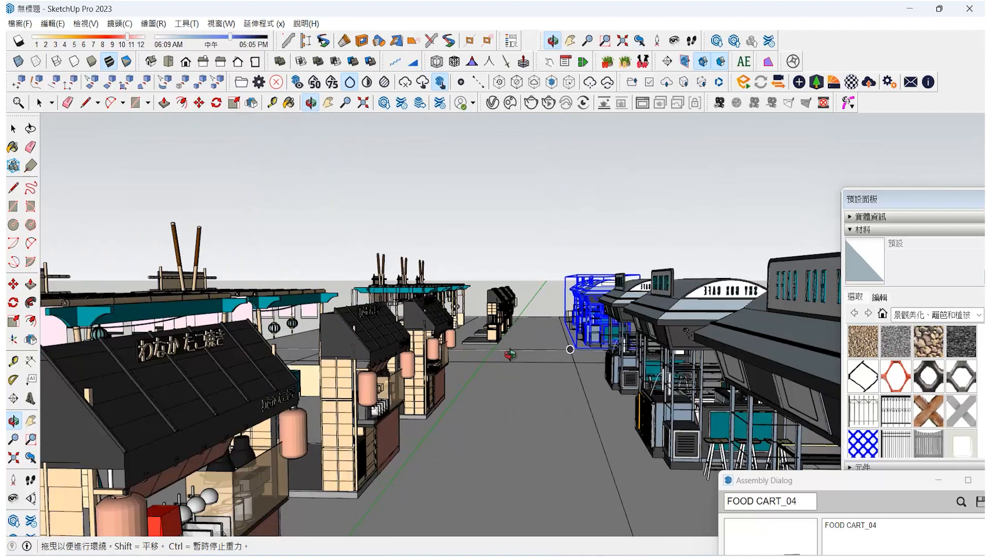
scroll(508, 340, "up", 1)
key("e")
left_click(525, 365)
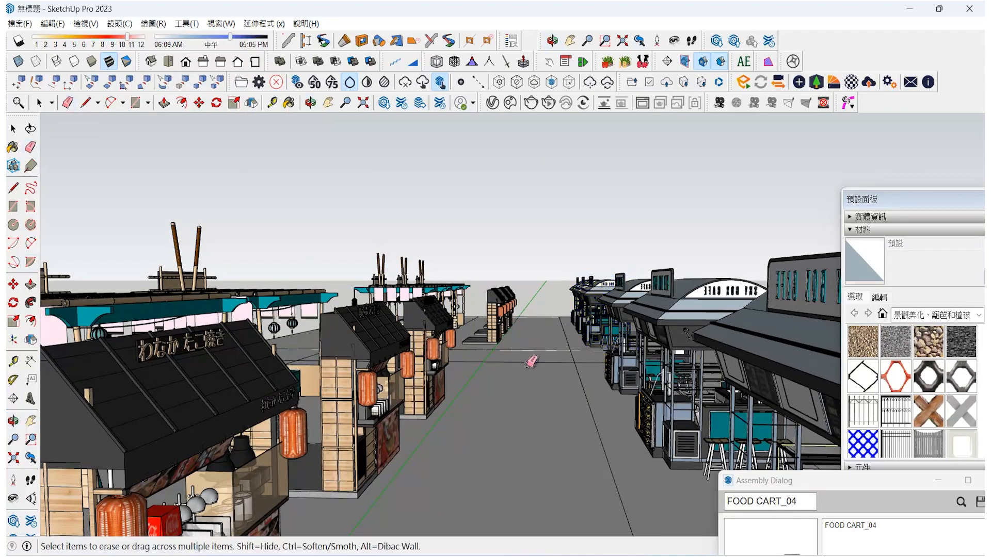
scroll(537, 343, "up", 2)
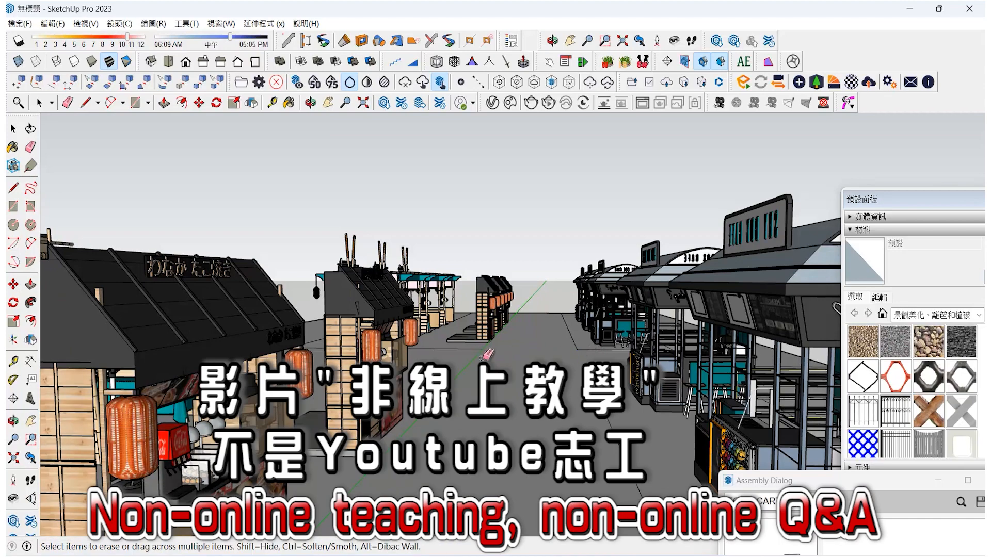
Step: Draw a line across the aisle from the end of the near cross line to the corner of the cart strip
left_click(13, 422)
left_click_drag(439, 372, 604, 446)
left_click(14, 190)
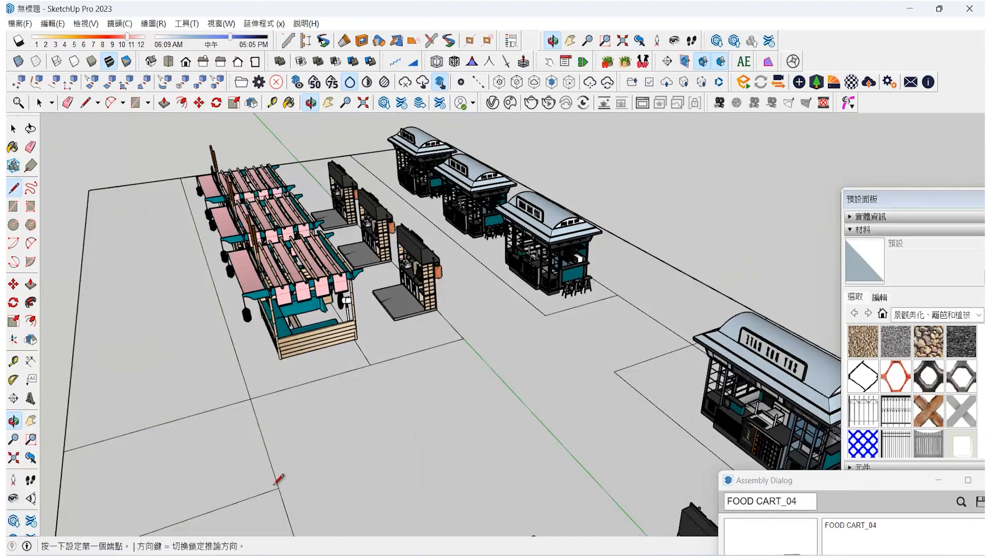
left_click(279, 488)
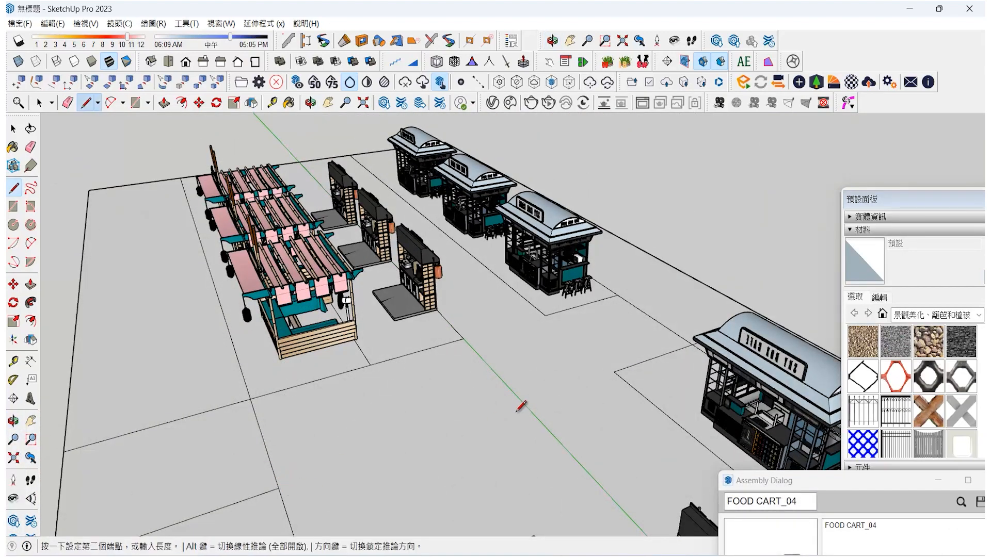
left_click(614, 372)
Step: Draw a line along the green axis from the slab's front edge to the cross line, bounding the aisle beside the lantern stalls
key("o")
middle_click_drag(310, 281, 339, 269)
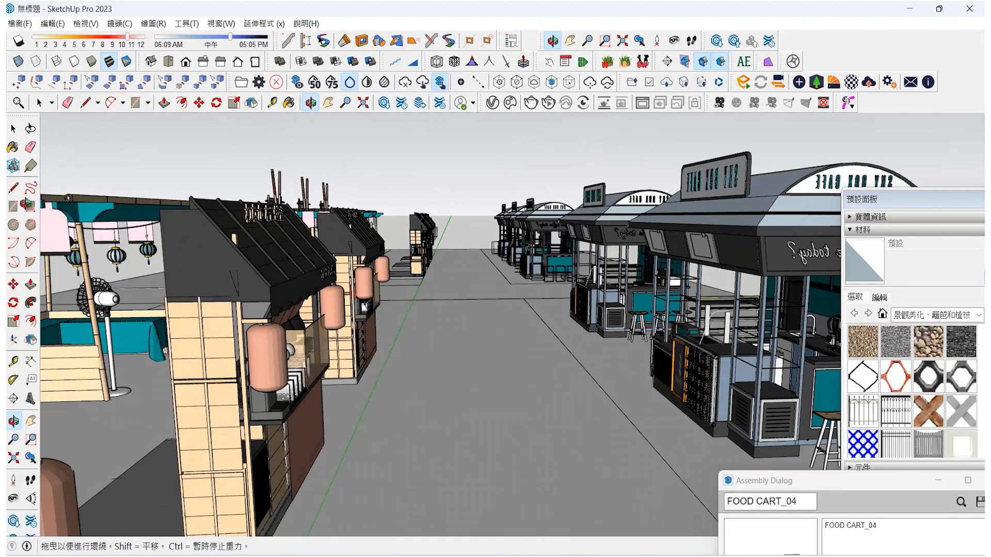
key("l")
left_click(412, 299)
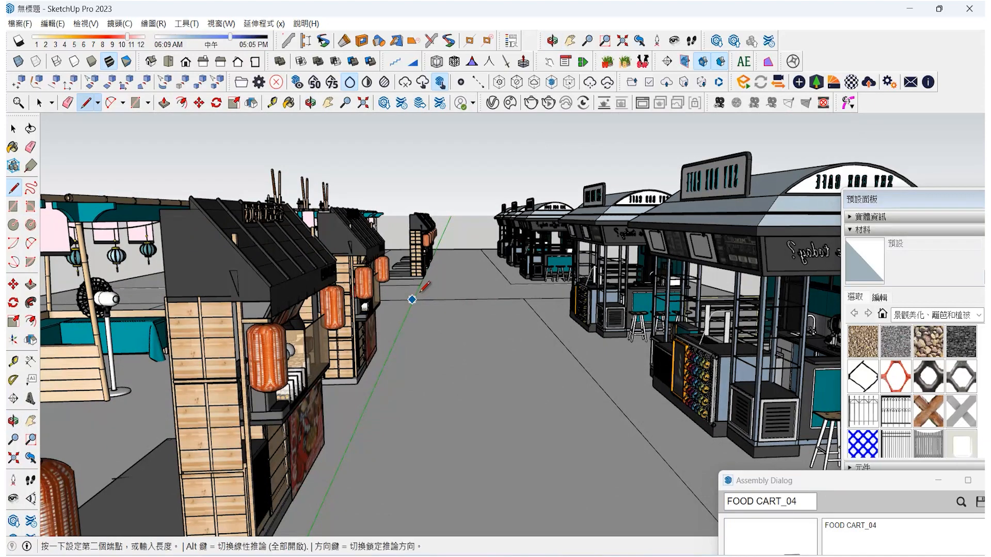
scroll(403, 318, "down", 3)
scroll(364, 370, "down", 5)
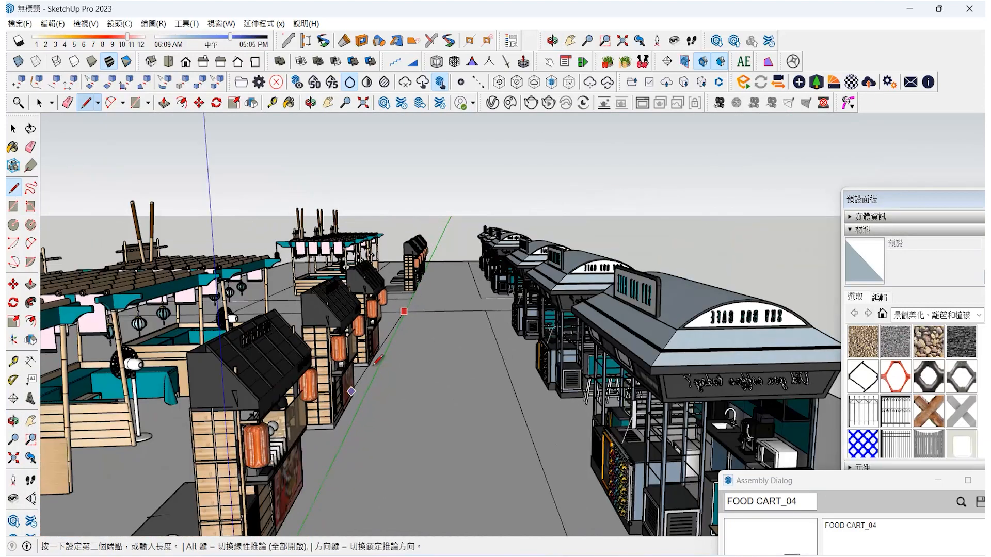
key("h")
left_click_drag(463, 411, 472, 356)
left_click(15, 203)
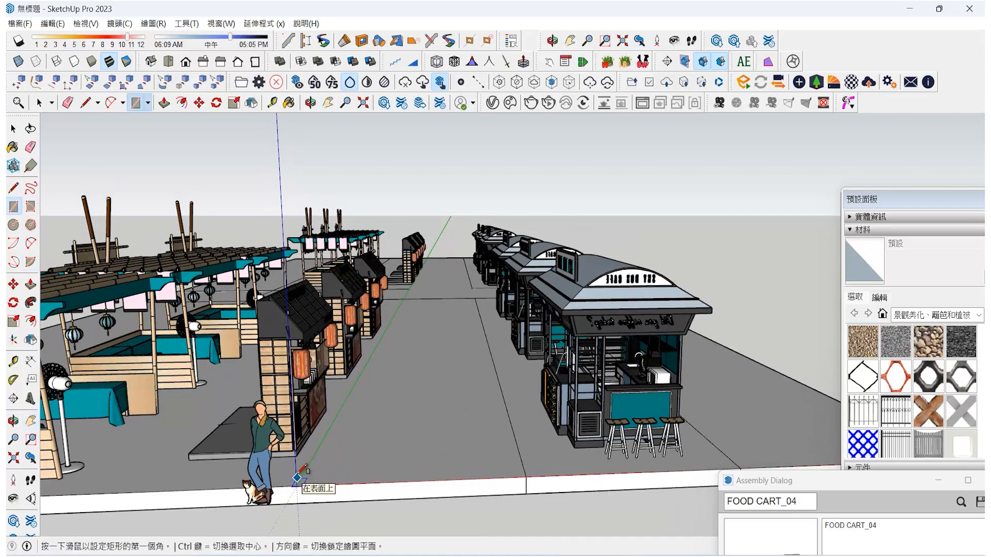
key("l")
left_click(299, 482)
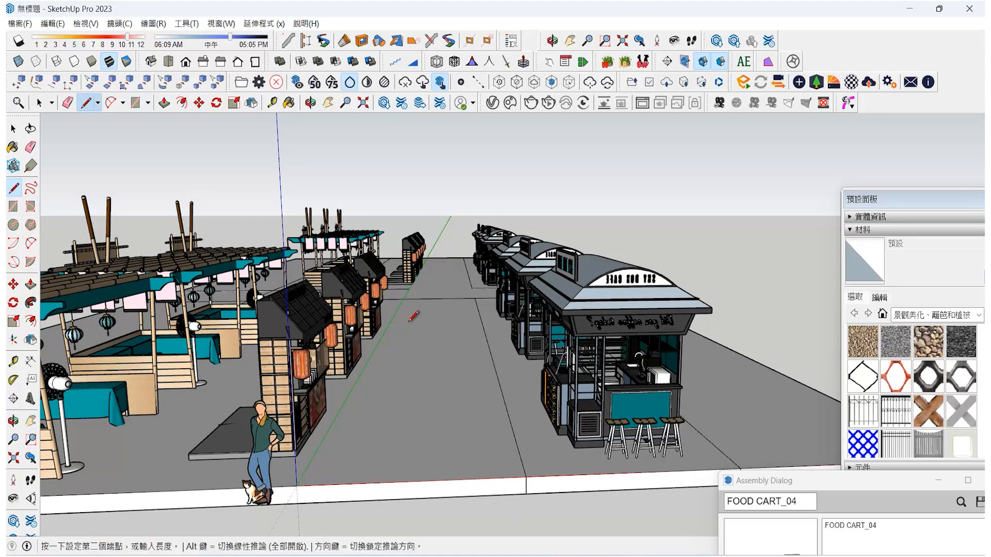
left_click(403, 299)
Step: Open the 道路 folder of the JD材質庫II material library
left_click(921, 375)
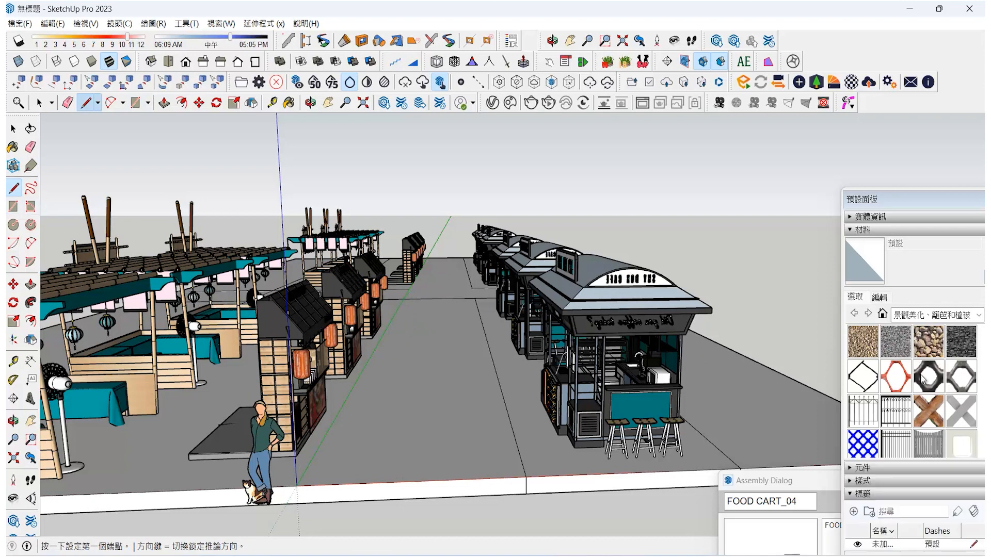
left_click(955, 319)
left_click(855, 187)
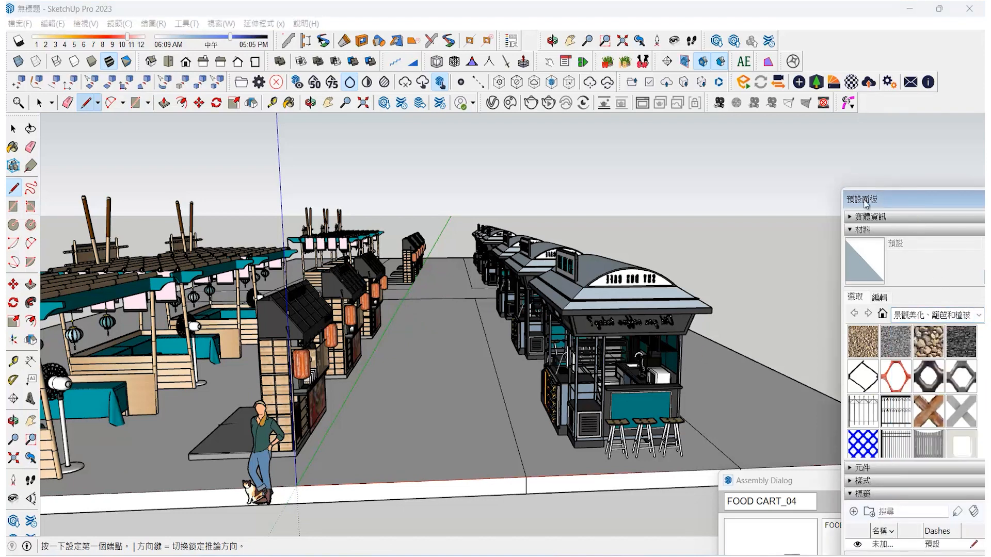
left_click_drag(888, 204, 648, 152)
left_click(739, 263)
scroll(676, 329, "up", 5)
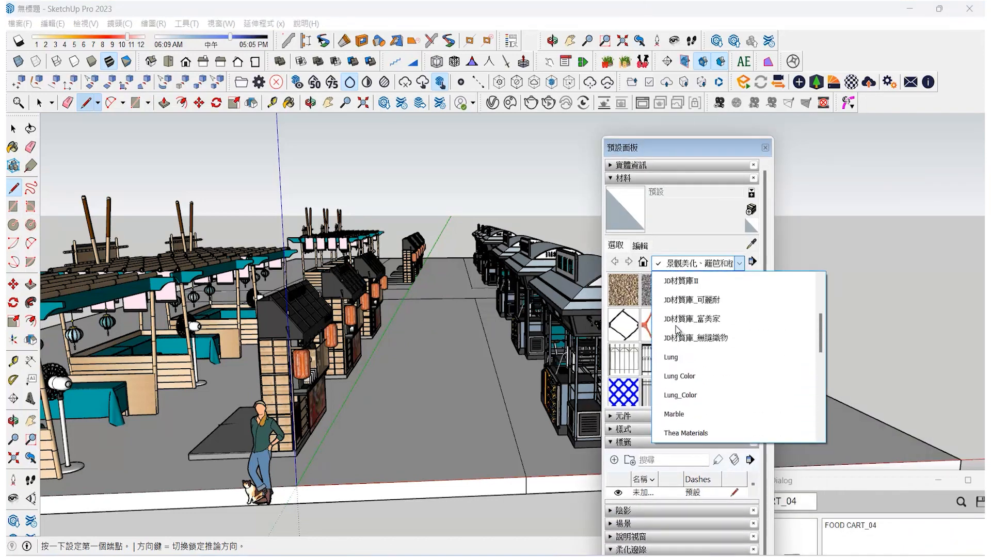
scroll(679, 336, "up", 5)
left_click(681, 400)
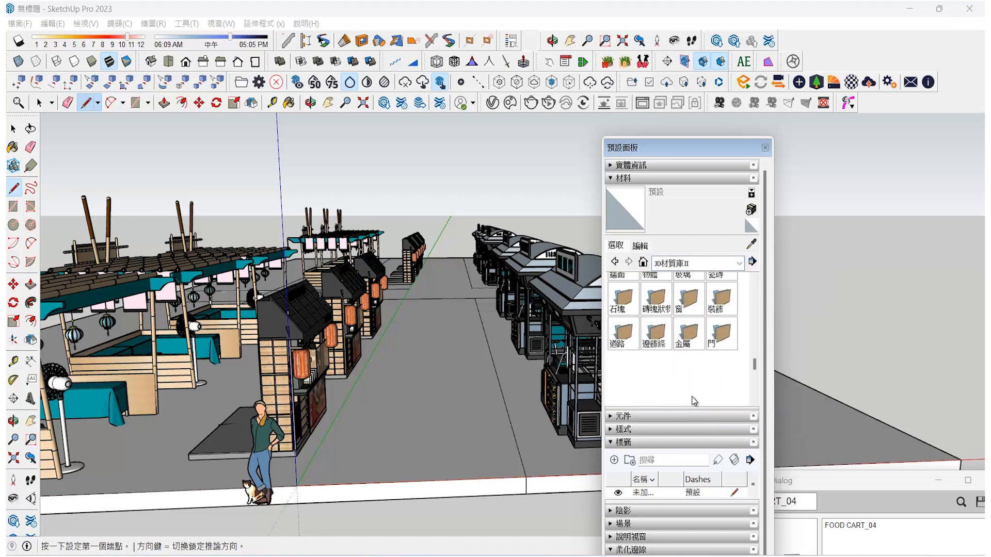
double_click(624, 335)
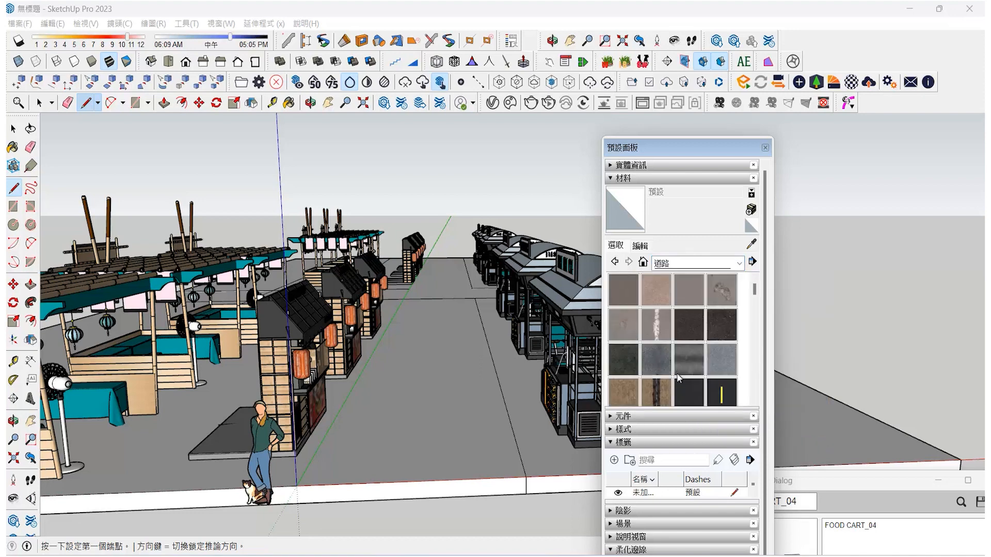
Step: Paint the central aisle between the stall rows with the Asphalt_07 material
left_click(633, 369)
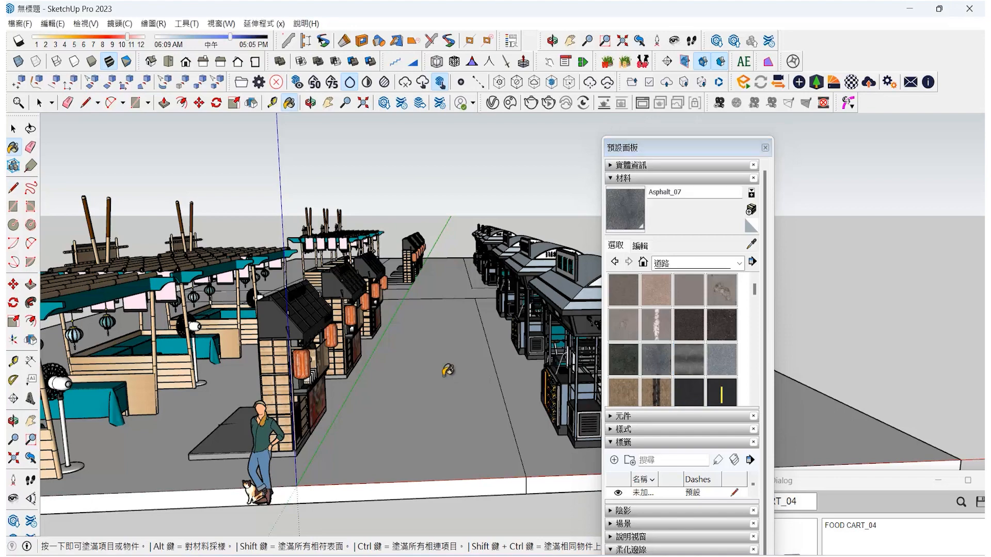
left_click(457, 310)
scroll(454, 279, "up", 4)
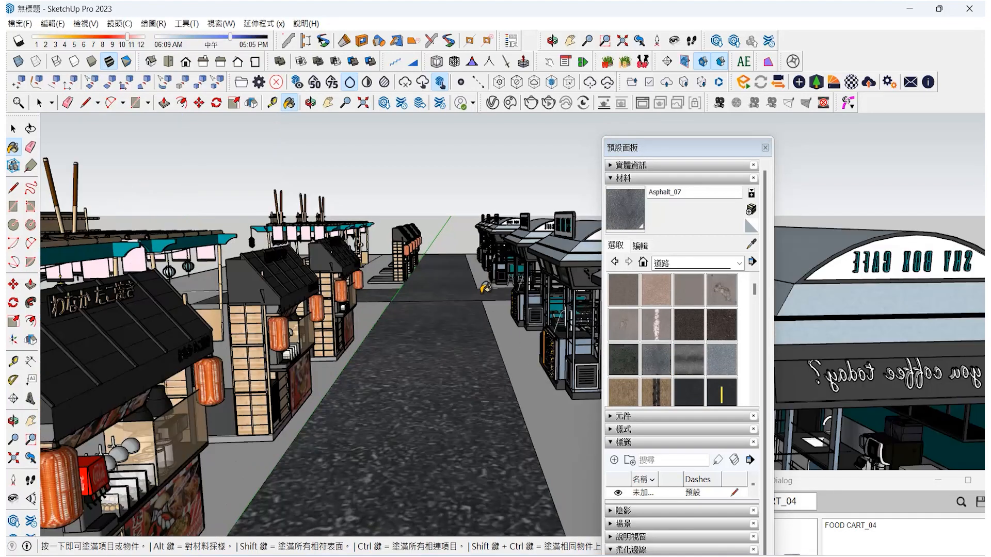
Step: Paint the ground under the stalls on both sides of the aisle and behind the carts with the road03_03 material
scroll(465, 329, "down", 3)
scroll(642, 382, "down", 5)
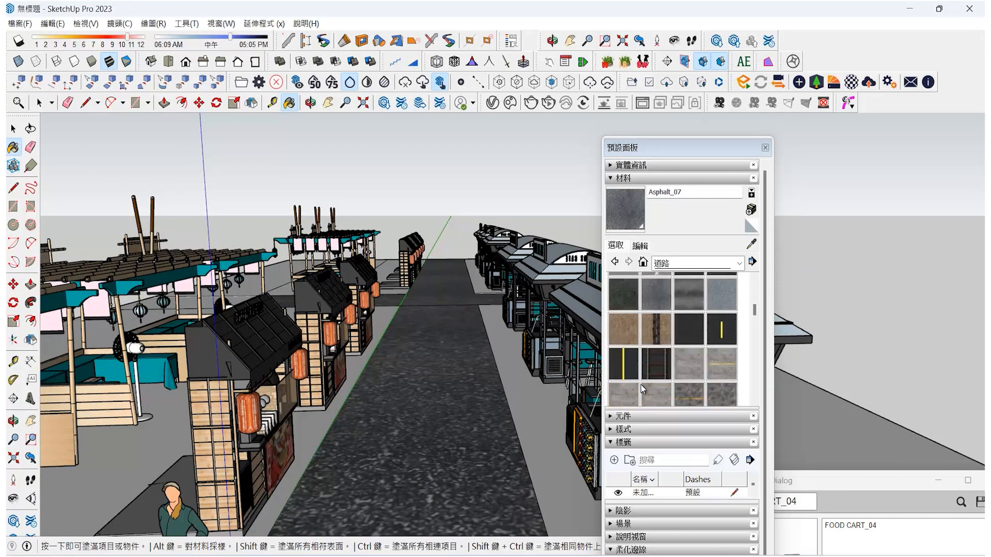
scroll(643, 378, "up", 2)
left_click(625, 340)
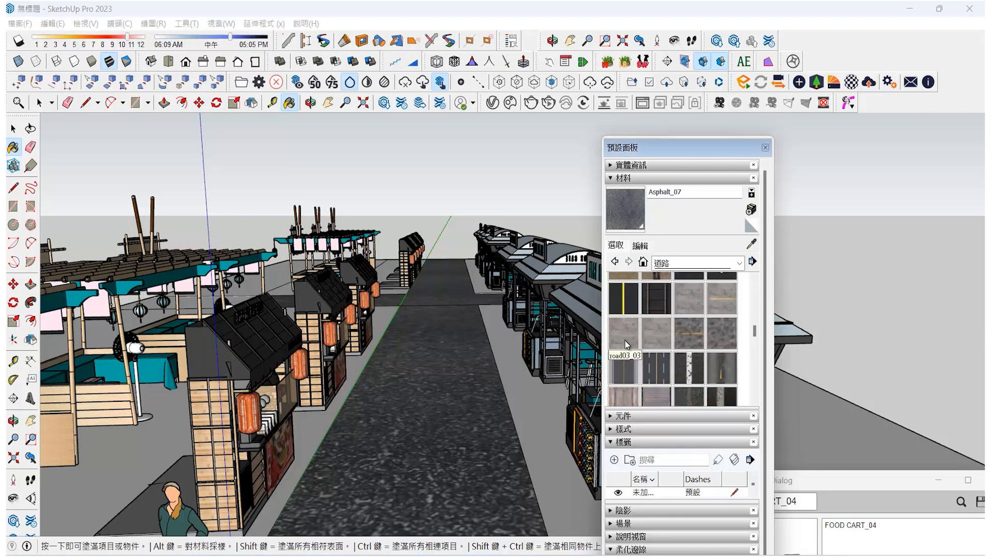
left_click(494, 376)
left_click(402, 316)
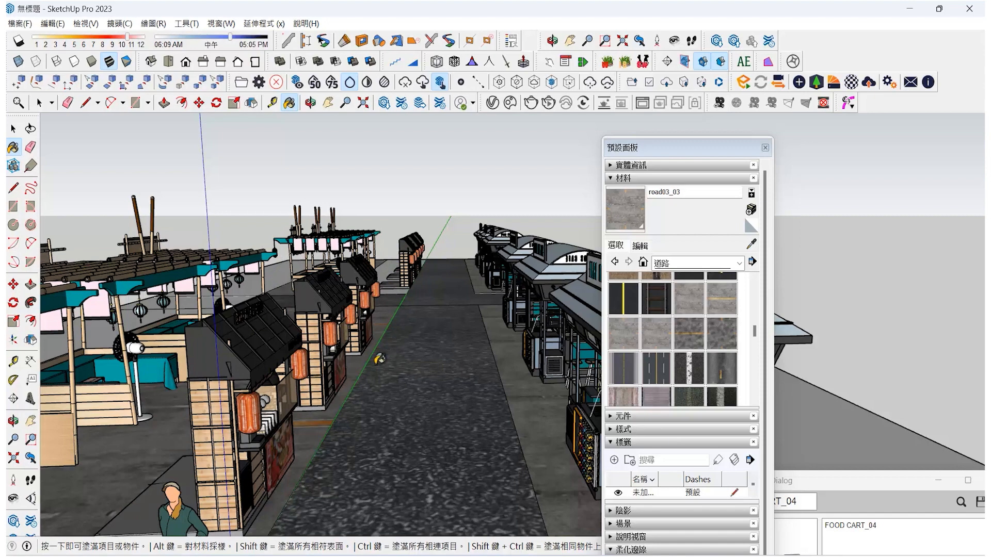
left_click(878, 413)
Step: Show the outer ground strips behind the pergola stalls and switch the material library to the 景觀美化、籬笆和植被 collection
key("o")
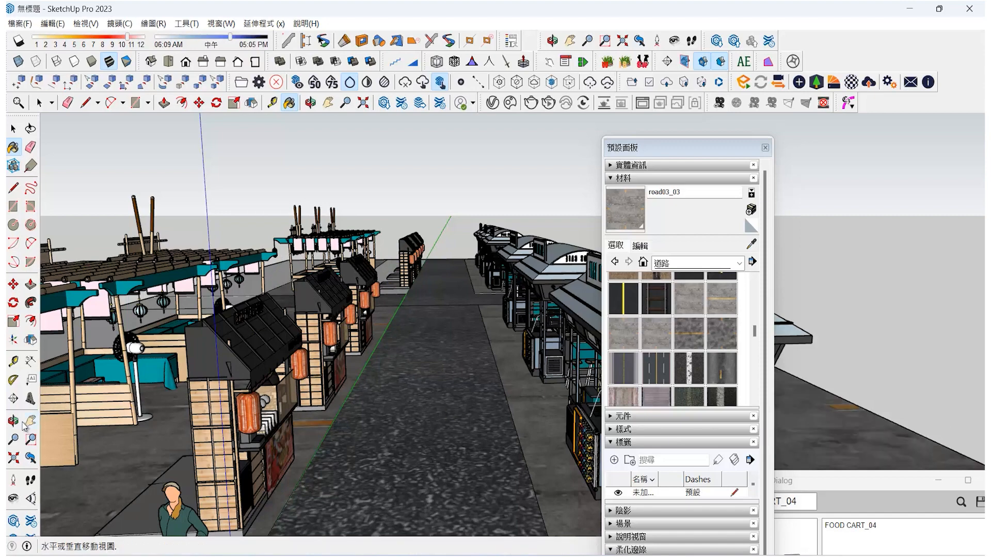
left_click_drag(287, 386, 371, 382)
scroll(371, 383, "down", 3)
middle_click_drag(268, 372, 466, 409)
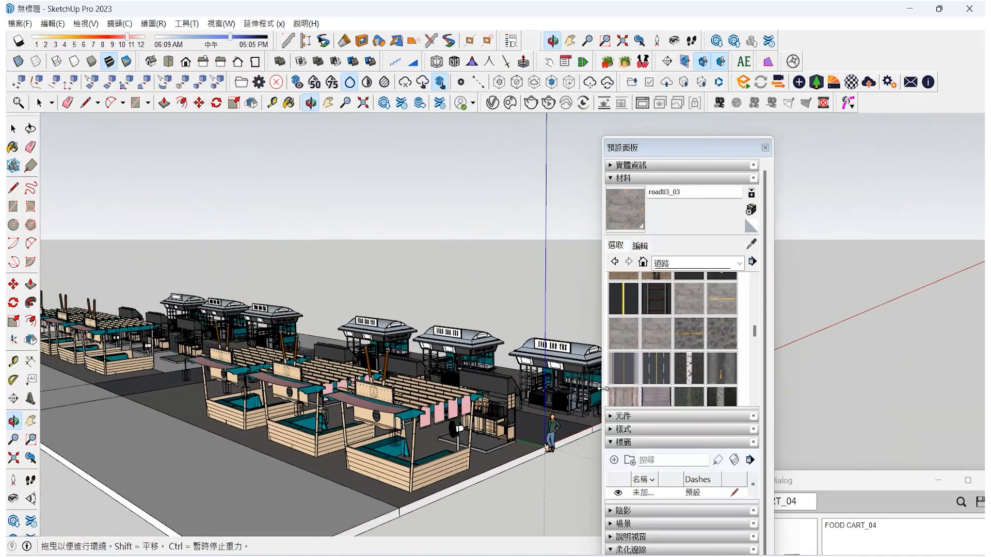
left_click(693, 267)
scroll(683, 382, "down", 5)
scroll(684, 389, "down", 3)
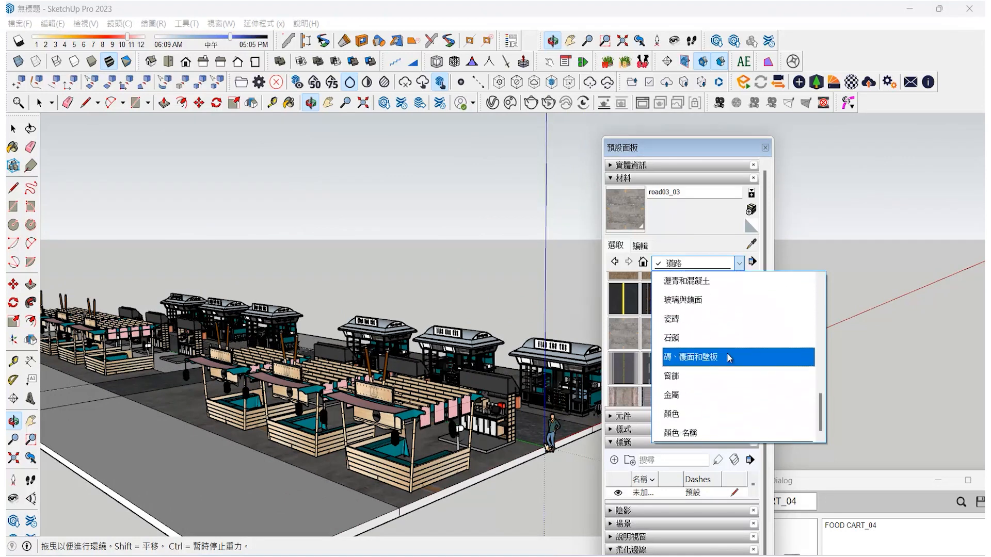
left_click(727, 354)
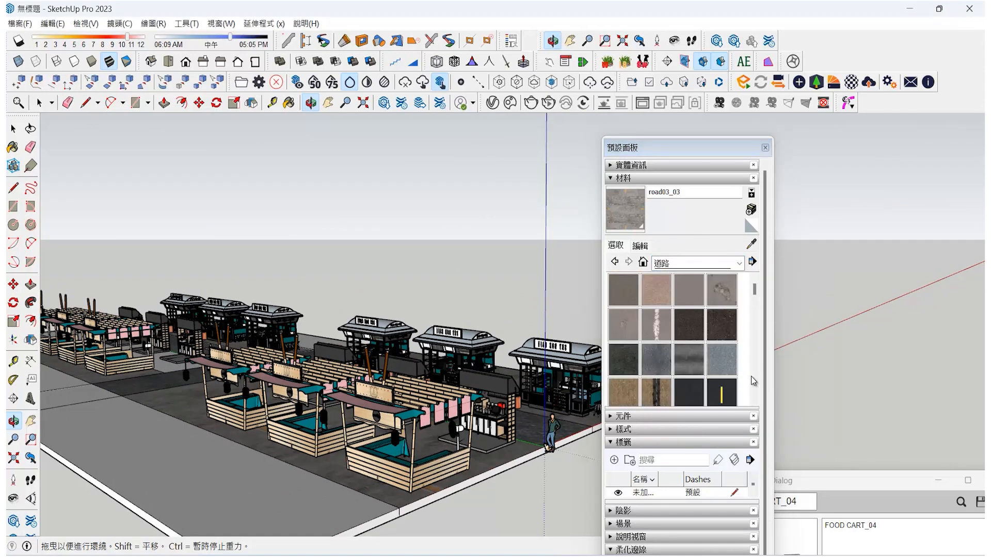
left_click(725, 263)
scroll(696, 378, "up", 3)
scroll(696, 378, "down", 6)
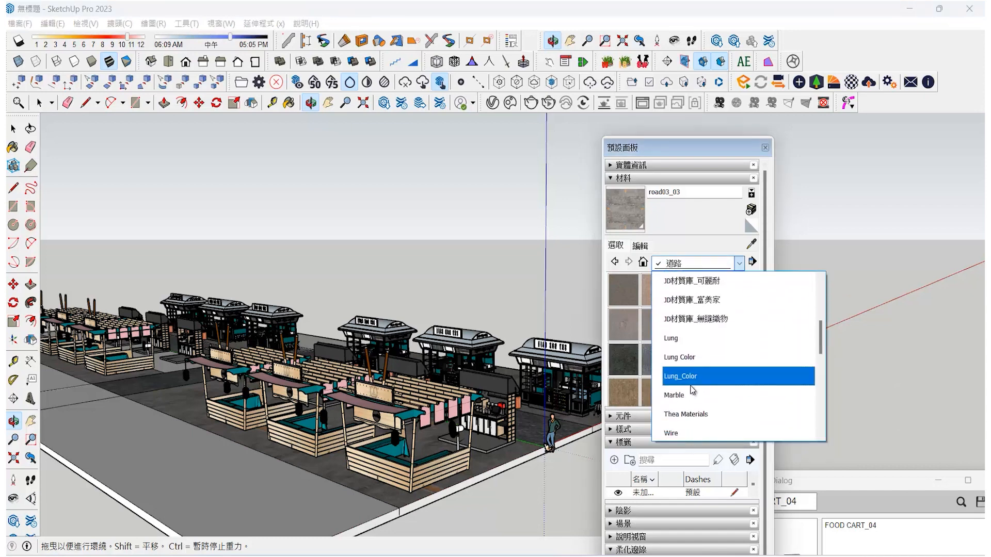
left_click(696, 320)
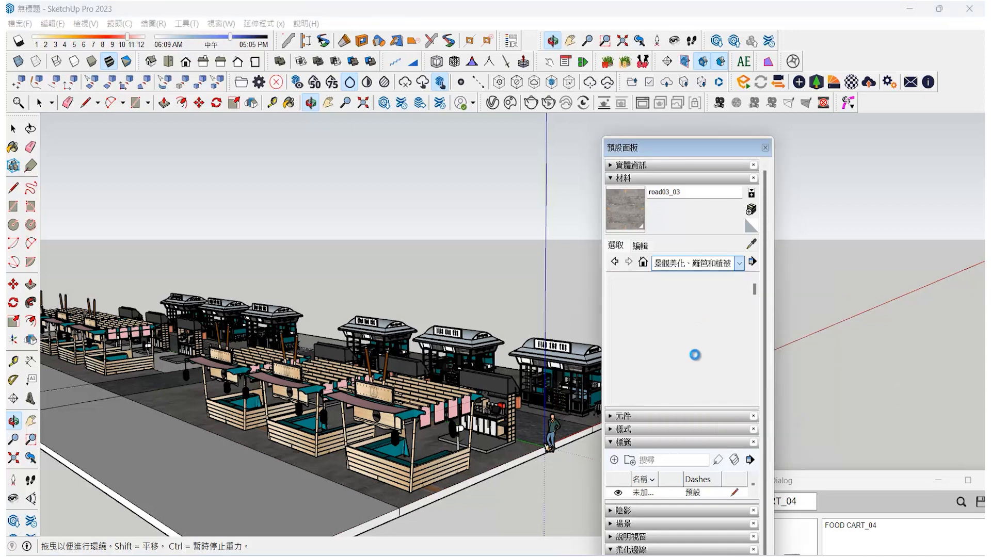
Step: Paint the outer ground strips behind the pergola stalls with the Vegetation_Iceplant material
scroll(690, 370, "down", 4)
scroll(690, 369, "down", 6)
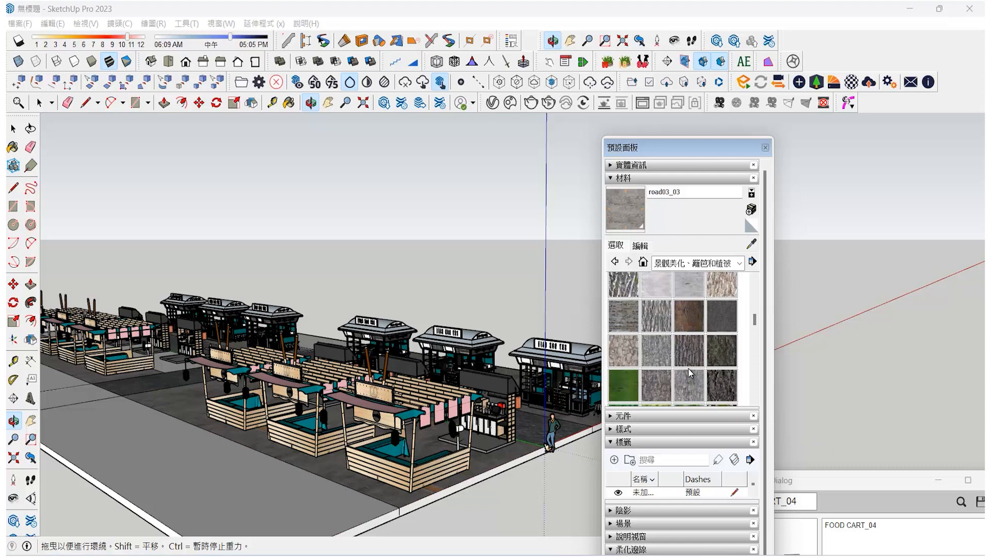
scroll(666, 340, "down", 2)
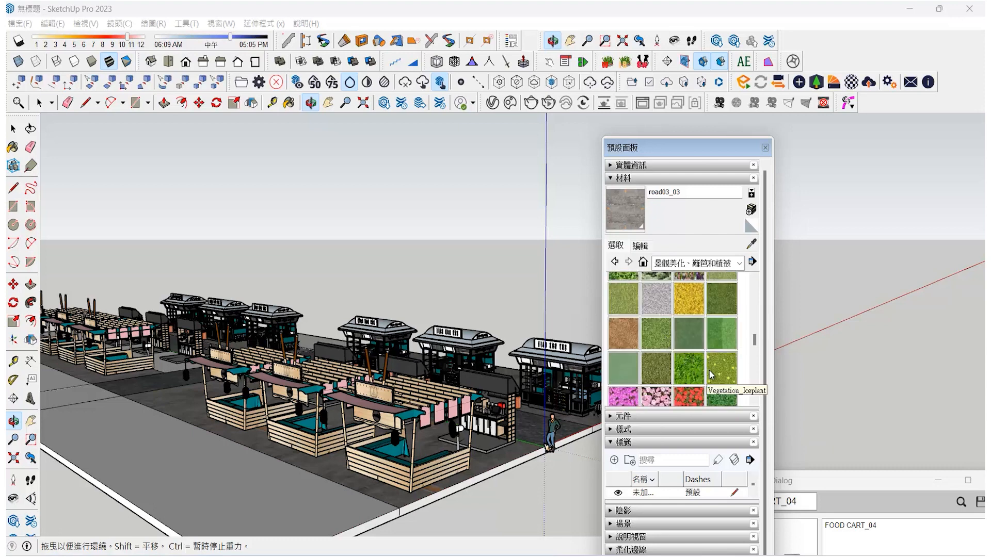
left_click(722, 368)
left_click(64, 384)
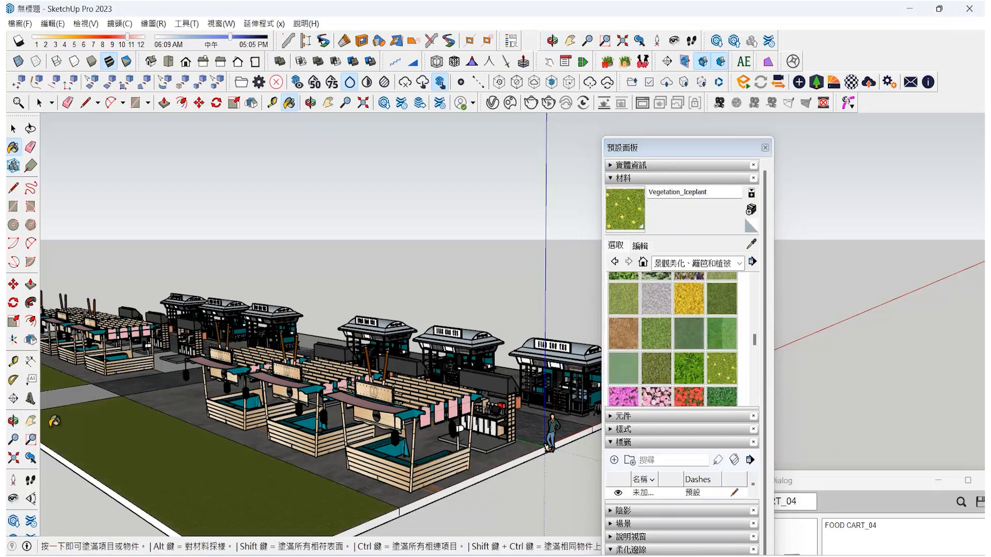
Step: Paint the outer ground strips behind the domed-roof carts with the Vegetation_Iceplant material
left_click(14, 421)
left_click_drag(249, 434, 165, 423)
scroll(175, 416, "down", 2)
left_click_drag(413, 407, 385, 407)
scroll(385, 408, "up", 2)
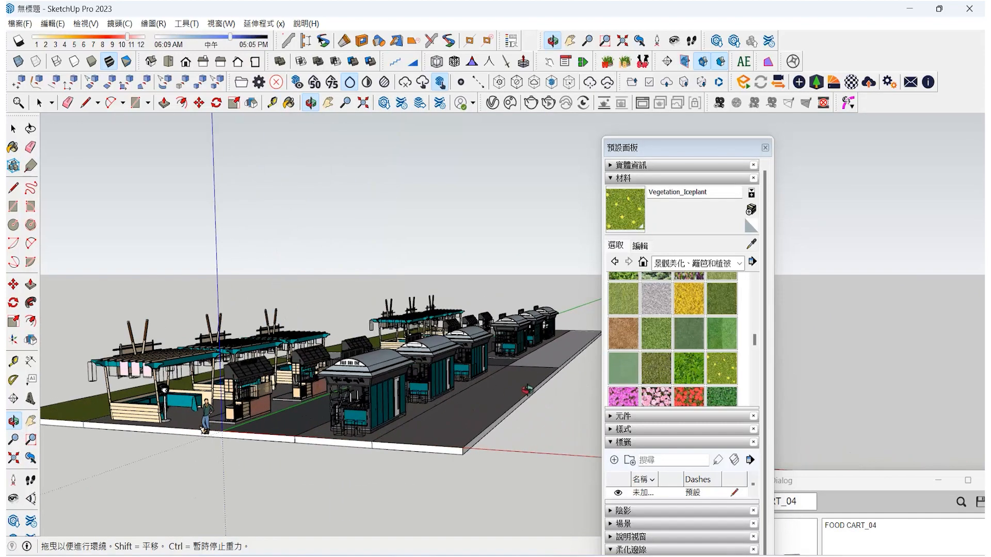
left_click(707, 369)
left_click(539, 361)
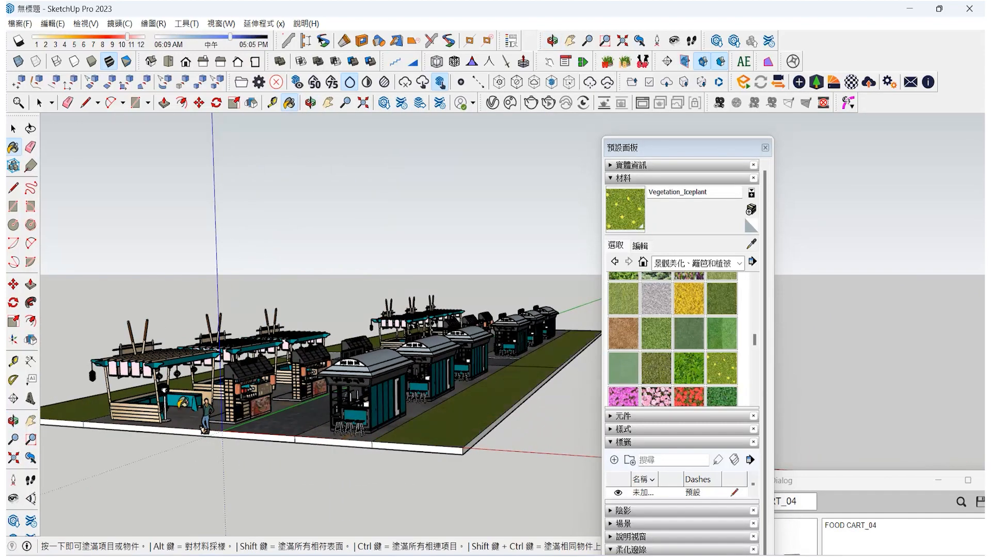
Step: Erase the line dividing the asphalt cross lane from its unpainted end behind the pergola stalls
key("o")
left_click_drag(387, 401, 449, 404)
scroll(364, 332, "up", 4)
left_click_drag(347, 416, 331, 457)
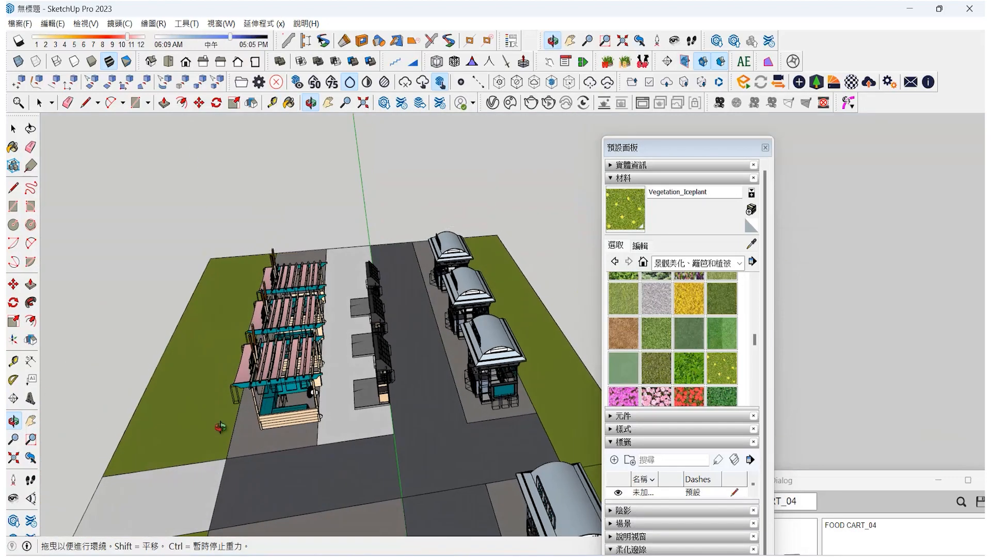
left_click(41, 147)
left_click(211, 489)
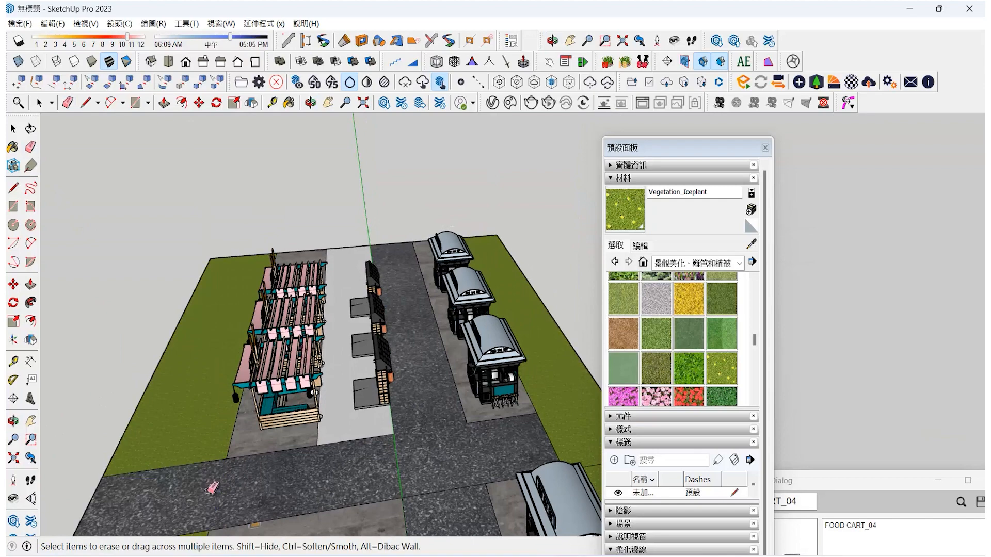
Step: Sample road03_03 from the ground beside the pergola stalls and paint the blank strip under the rear lantern stalls with it
left_click(13, 427)
mouse_move(467, 490)
left_mouse_down()
mouse_move(411, 458)
mouse_move(419, 478)
left_mouse_up()
left_click(13, 147)
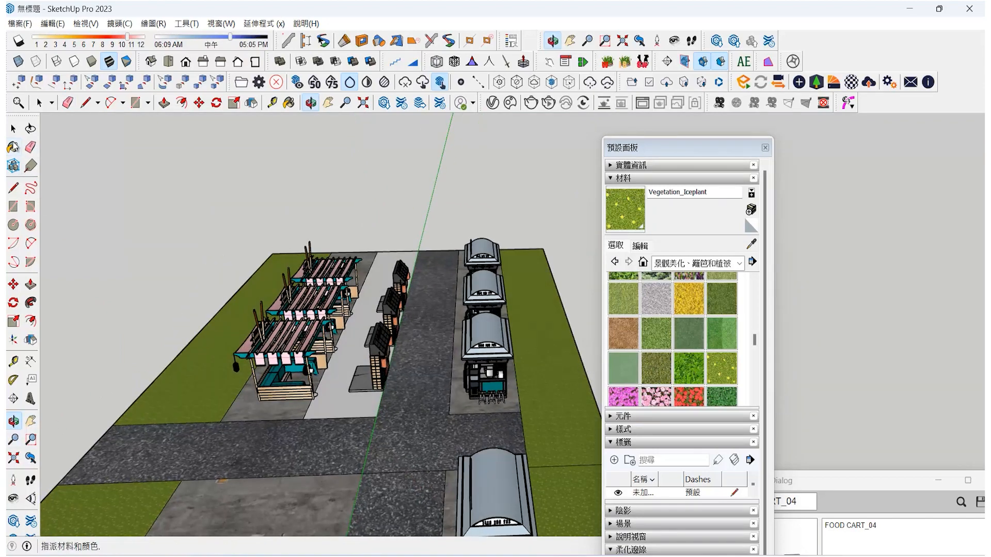
left_click(287, 401, "alt")
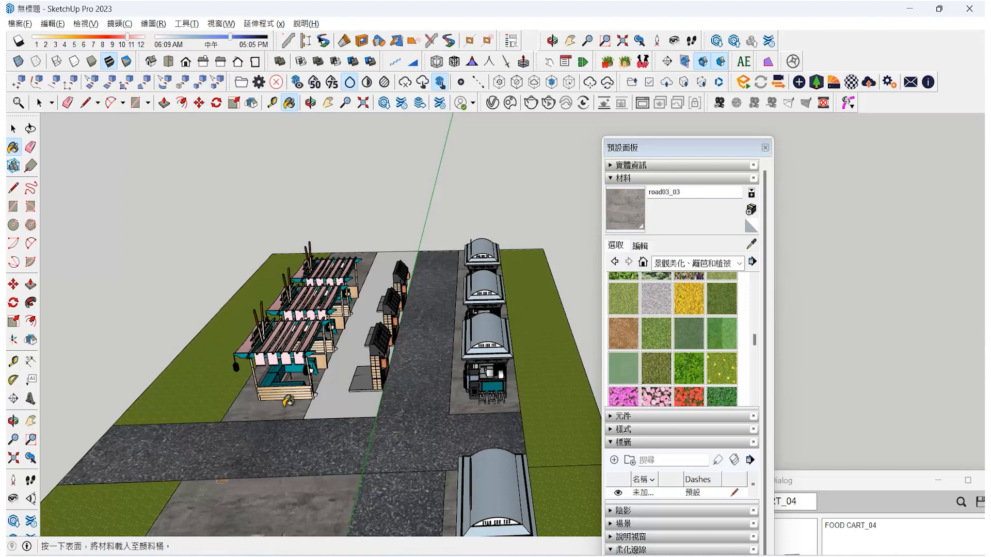
left_click(340, 403)
Step: Frame an eye-level view down the central aisle and start an Enscape rendering synchronized with the model view
left_click(13, 421)
left_click_drag(425, 421, 388, 356)
scroll(388, 356, "up", 3)
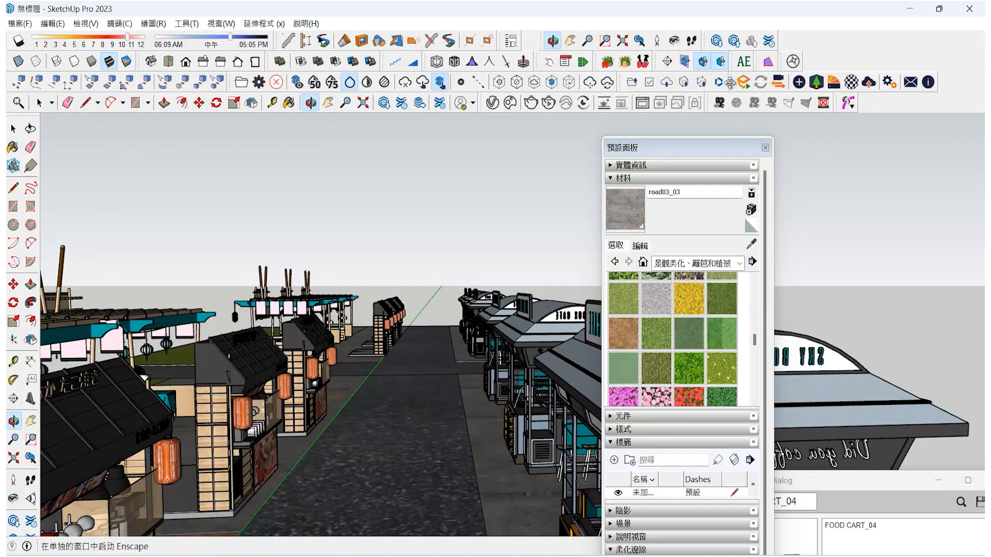
left_click_drag(735, 82, 214, 254)
left_click(30, 421)
left_click_drag(228, 417, 355, 371)
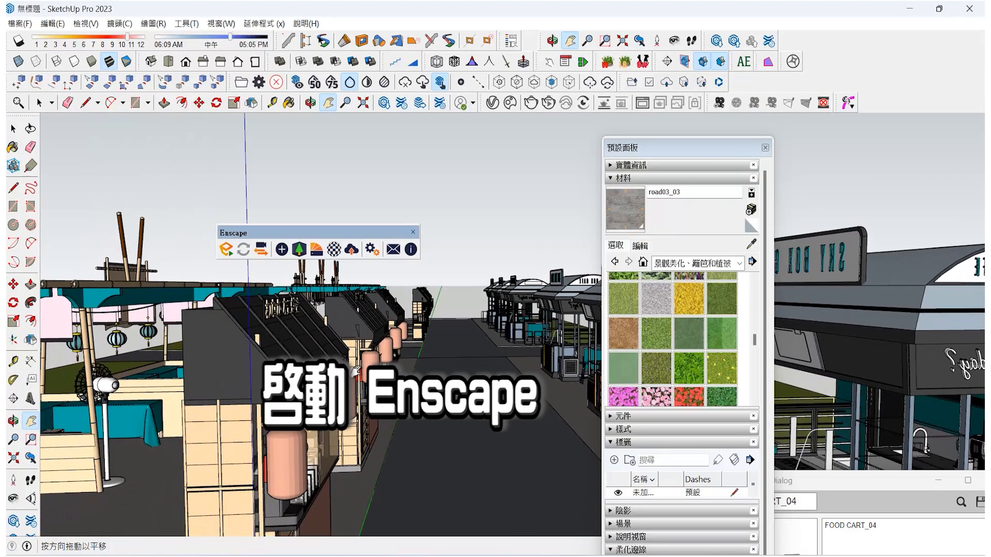
left_click(261, 249)
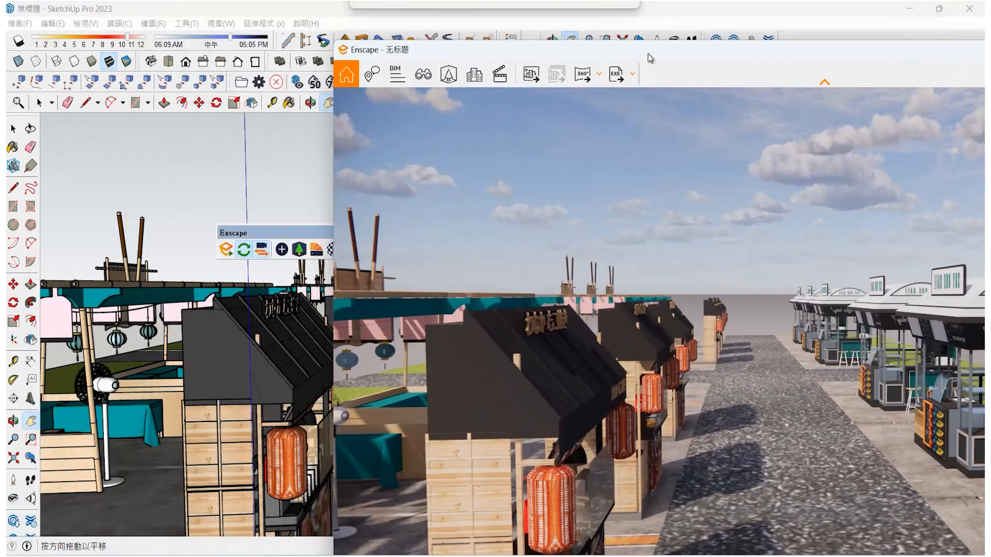
Step: Open the Enscape material editor and load the lawn's Vegetation_Iceplant material into it by sampling the grass strip
left_click_drag(154, 422, 246, 400)
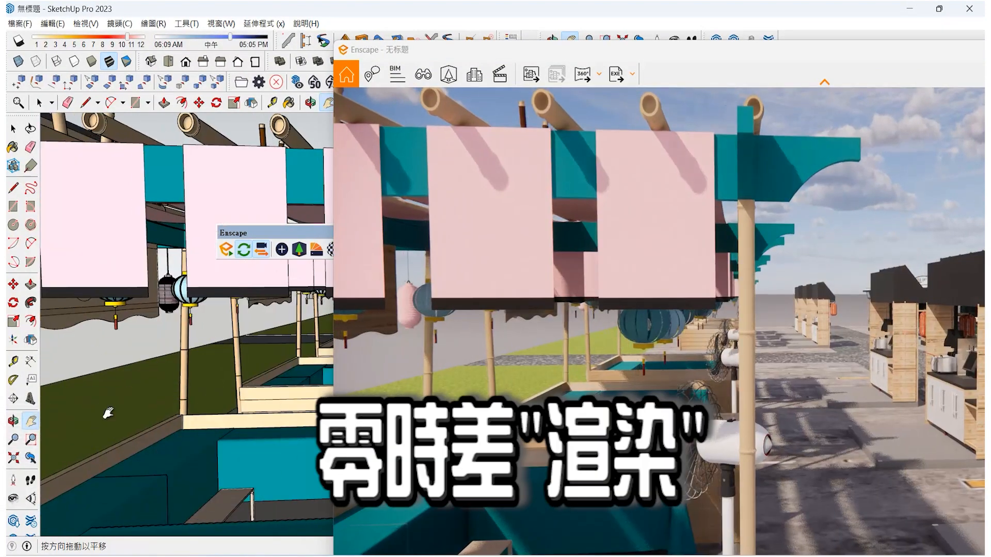
left_click_drag(108, 412, 287, 387)
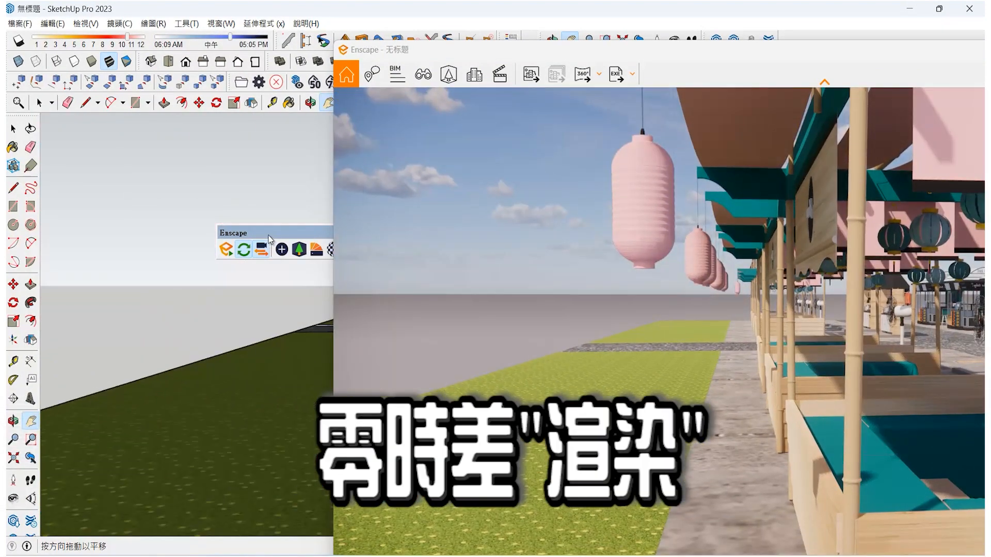
left_click_drag(269, 238, 195, 205)
left_click(259, 217)
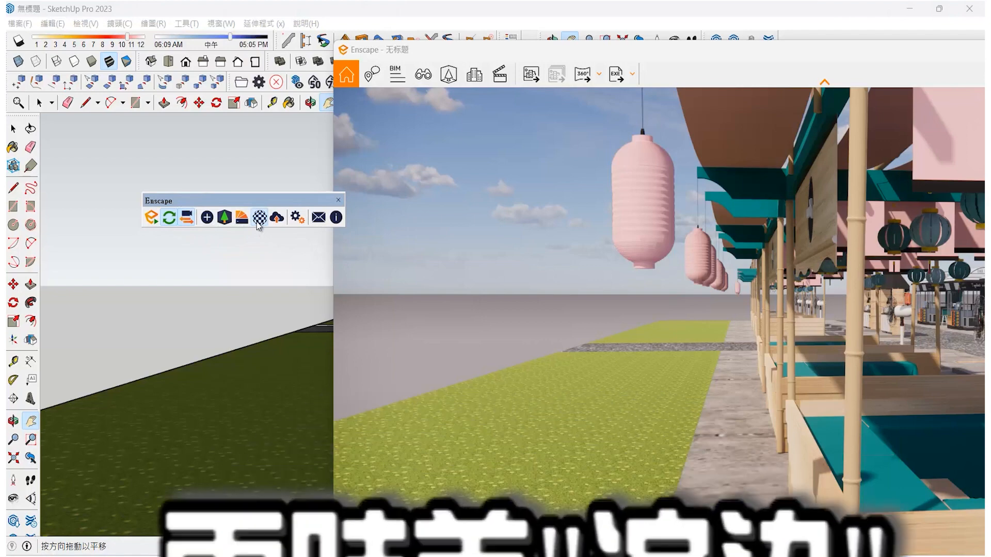
left_click_drag(190, 28, 784, 126)
left_click(13, 148)
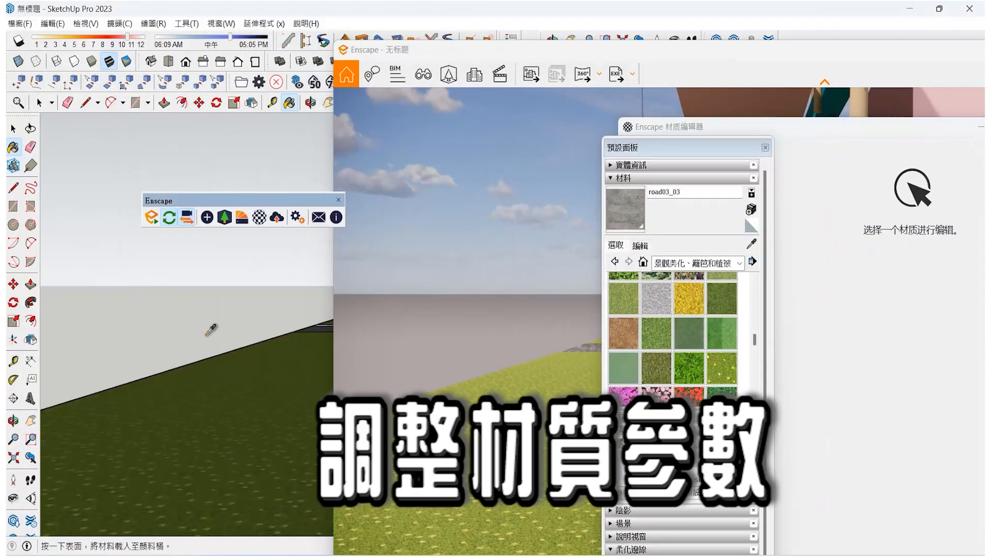
left_click(222, 369, "alt")
left_click_drag(798, 132, 196, 92)
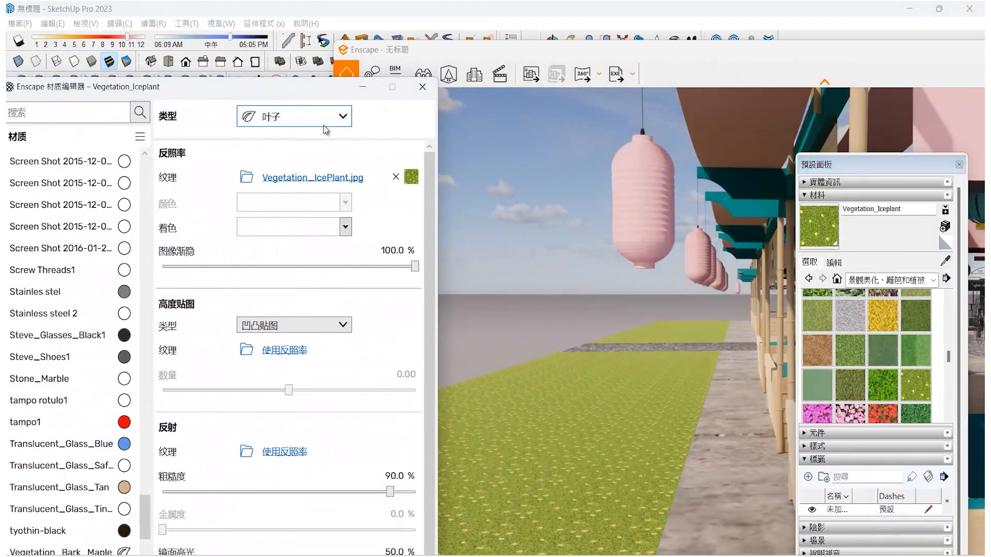
Step: Set the Vegetation_Iceplant material's type to 草 with a height of 78.6% and a height variation of 77.6%
left_click(294, 117)
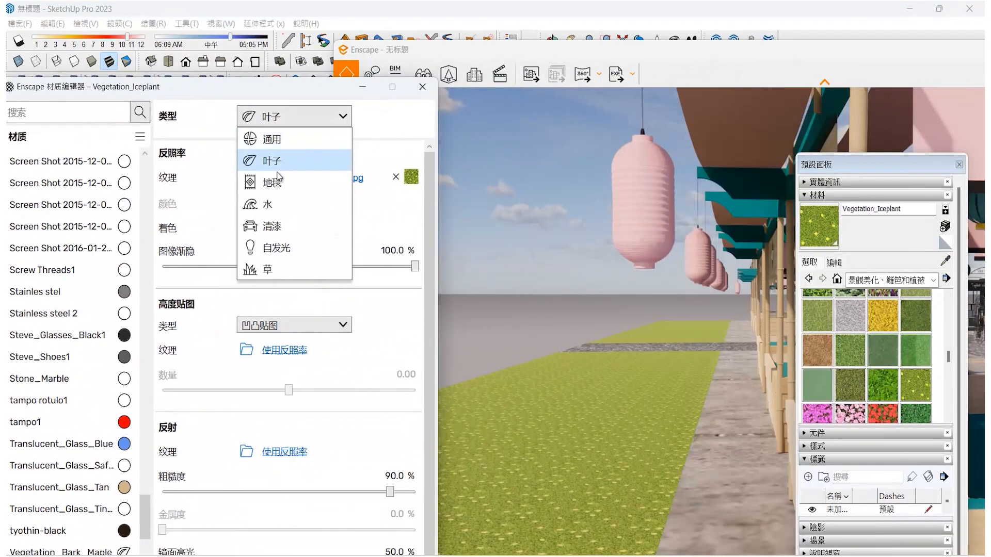
left_click(266, 269)
left_click_drag(238, 190, 361, 189)
left_click_drag(238, 228, 358, 228)
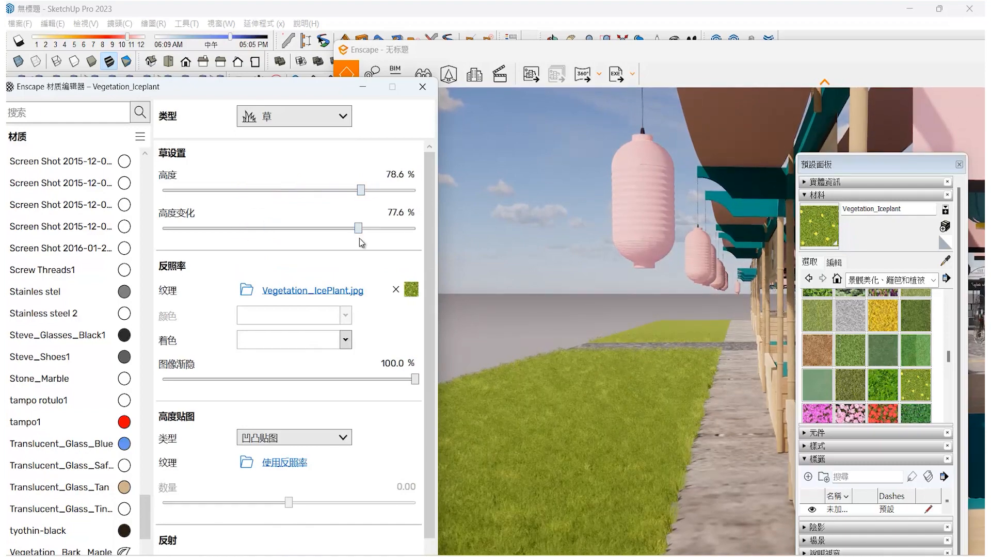
Step: Close the material editor and choose the wide-canopy green tree from the Enscape asset library for placement
mouse_move(205, 89)
left_mouse_down()
mouse_move(278, 106)
mouse_move(771, 143)
mouse_move(710, 172)
left_mouse_up()
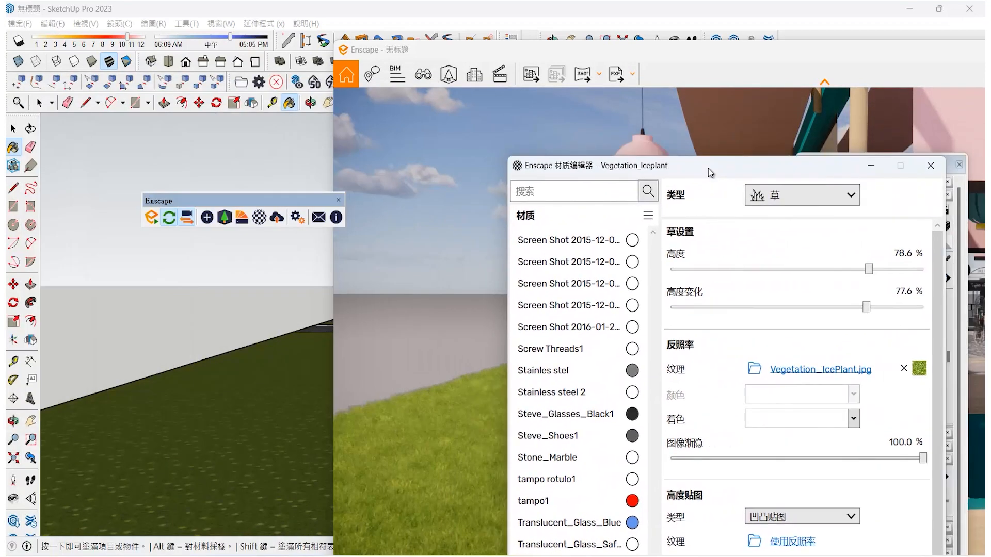
left_click(448, 73)
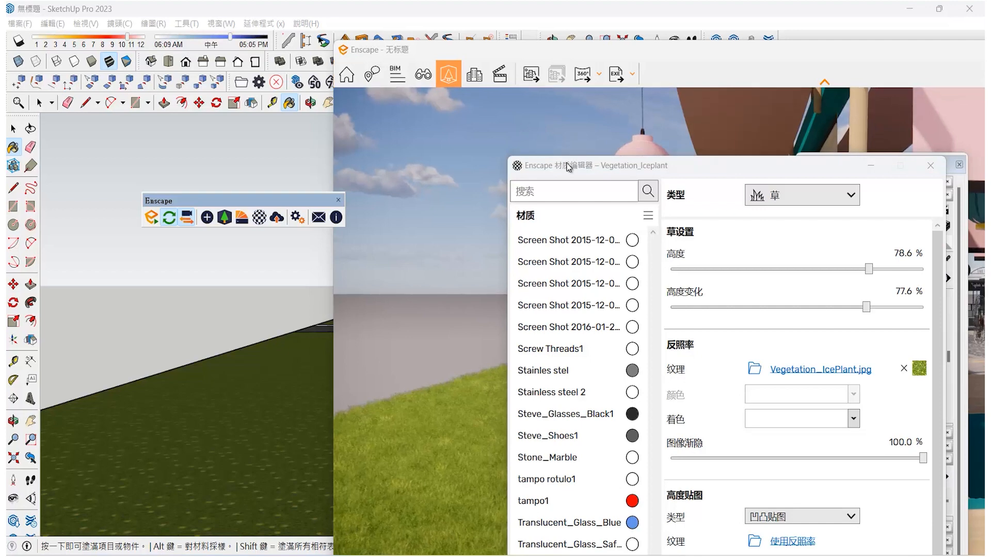
left_click(930, 165)
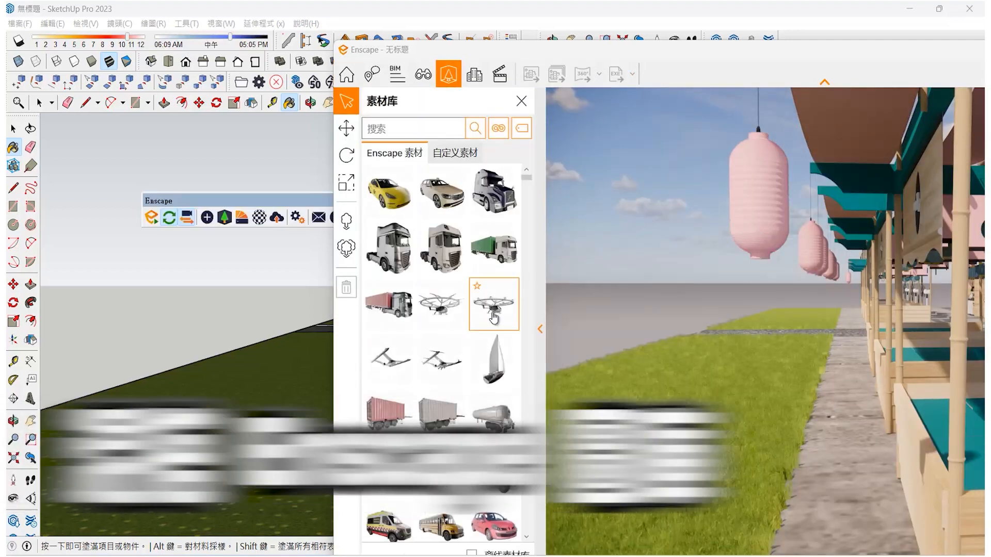
left_click_drag(526, 180, 526, 449)
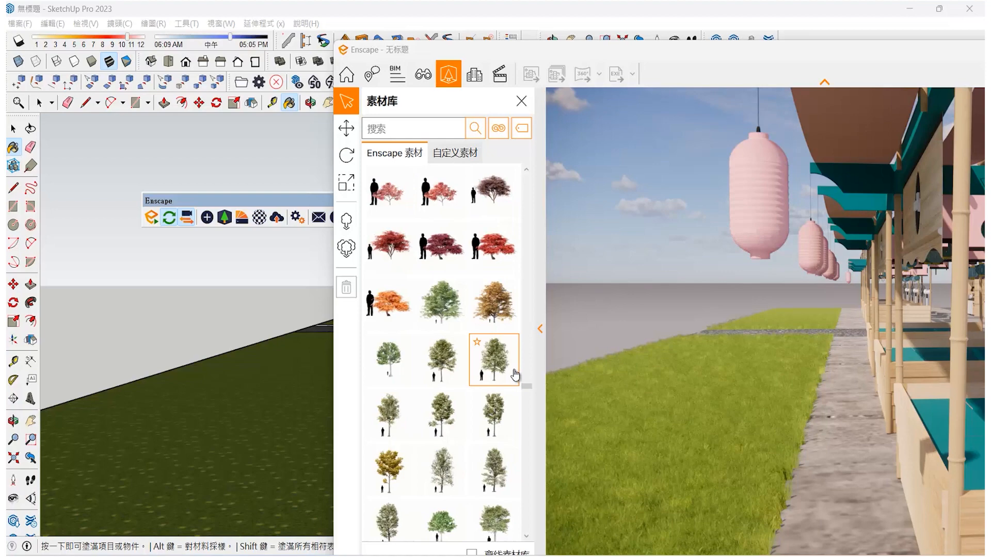
scroll(514, 376, "down", 3)
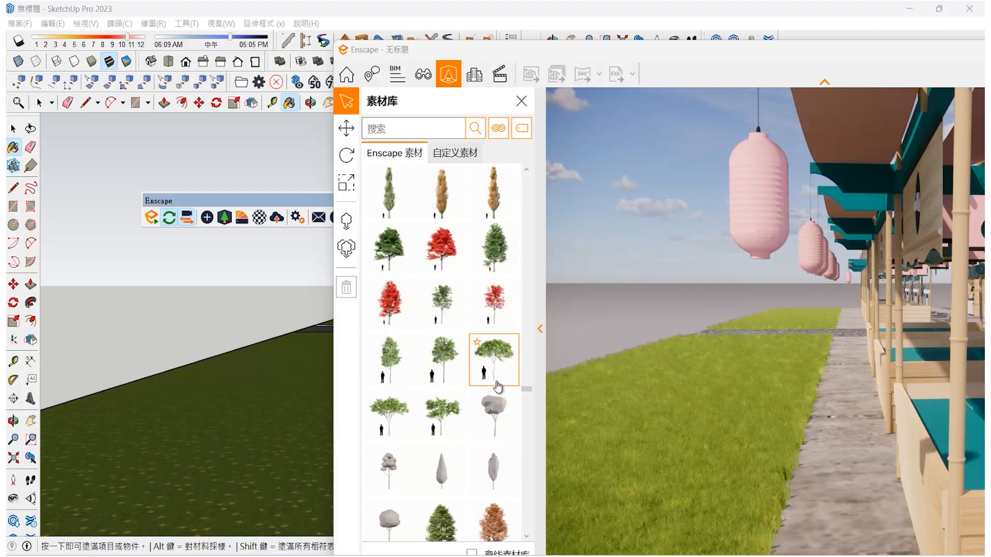
left_click(494, 362)
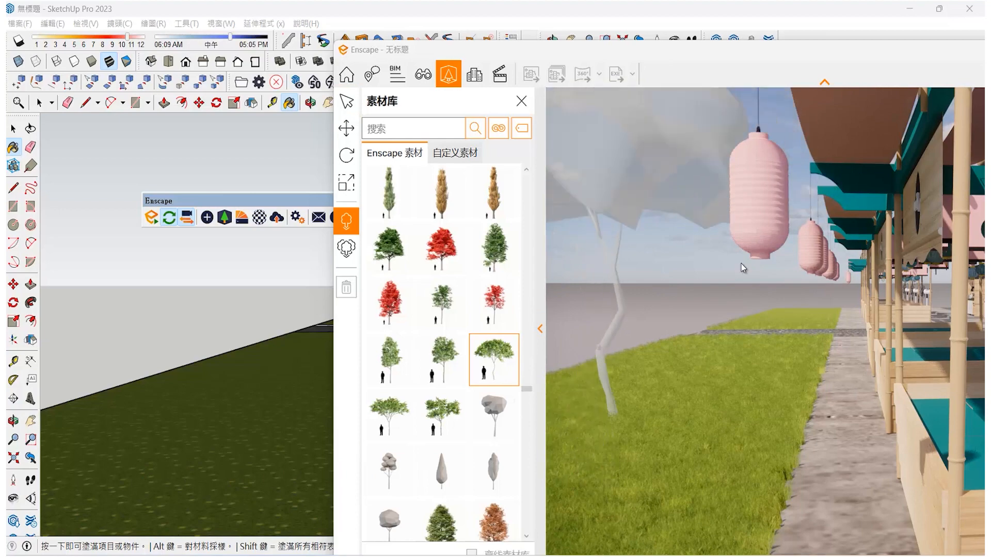
Step: Place a row of the chosen trees along the outer edge of the lawn behind the pergola stalls
left_click(540, 329)
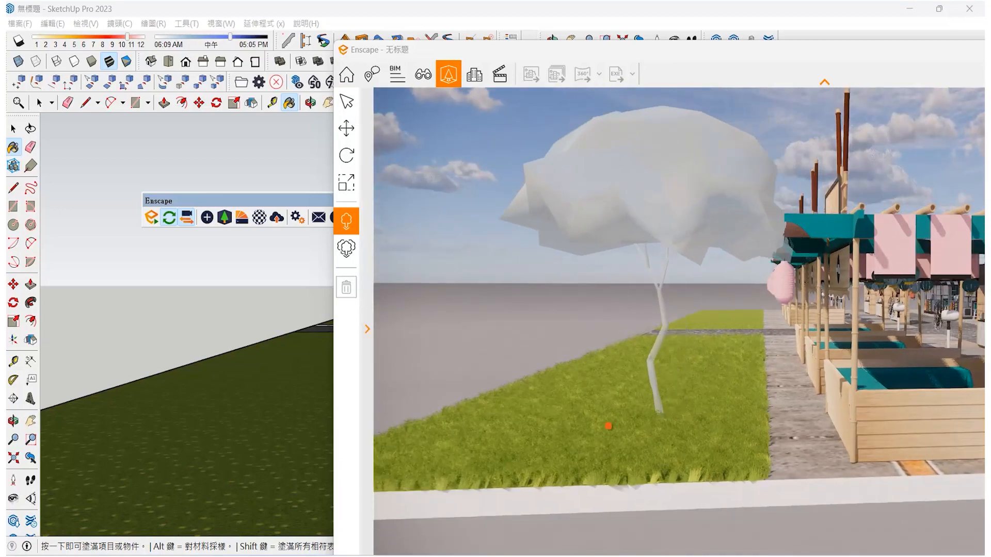
left_click(588, 379)
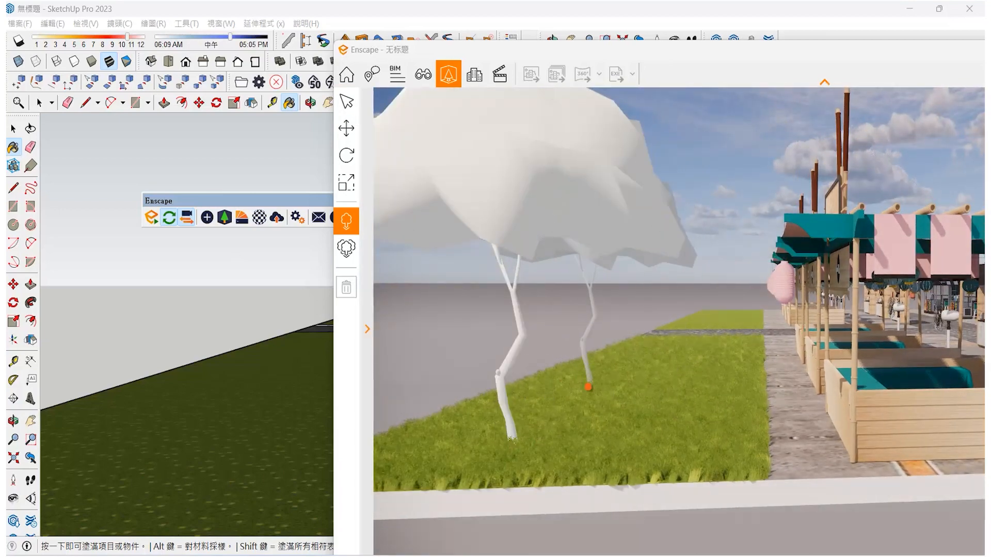
left_click(684, 345)
left_click(703, 320)
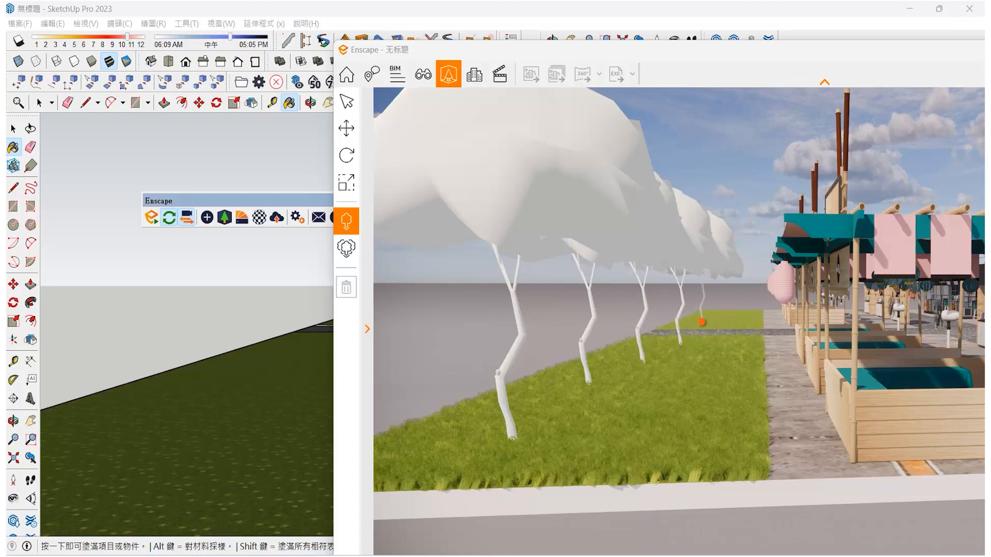
key("w")
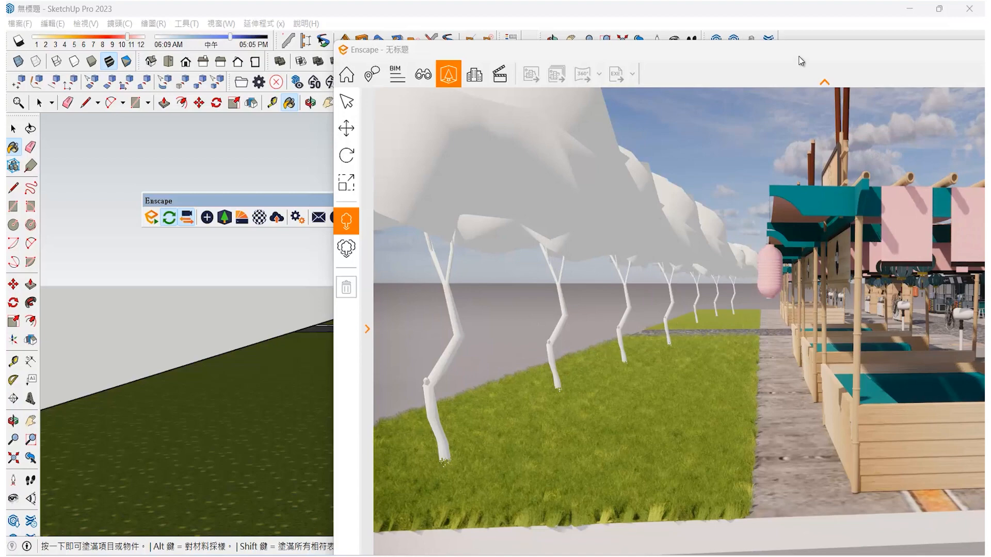
Step: Maximize the Enscape window and apply the newly placed row of trees to the model
left_click_drag(798, 55, 426, 28)
left_click(898, 23)
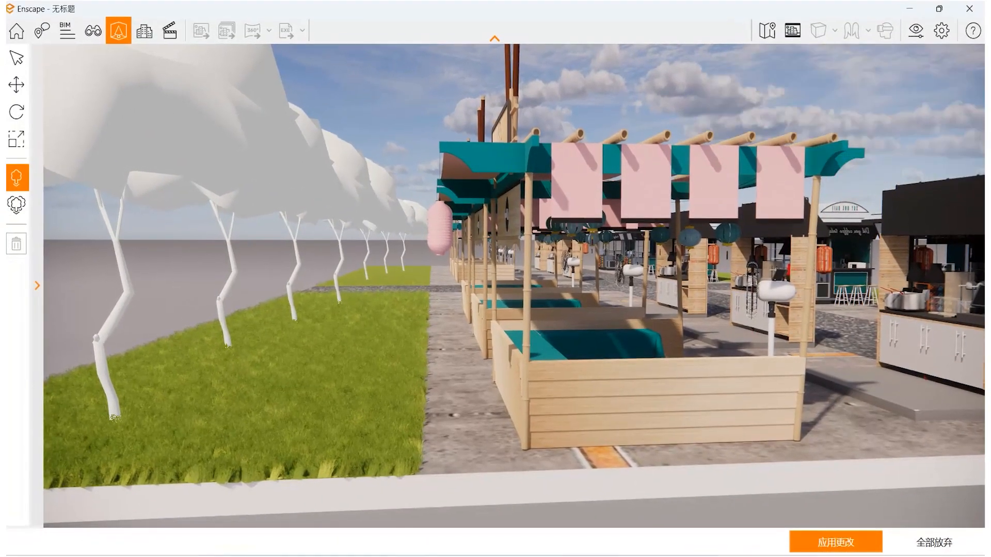
left_click(822, 540)
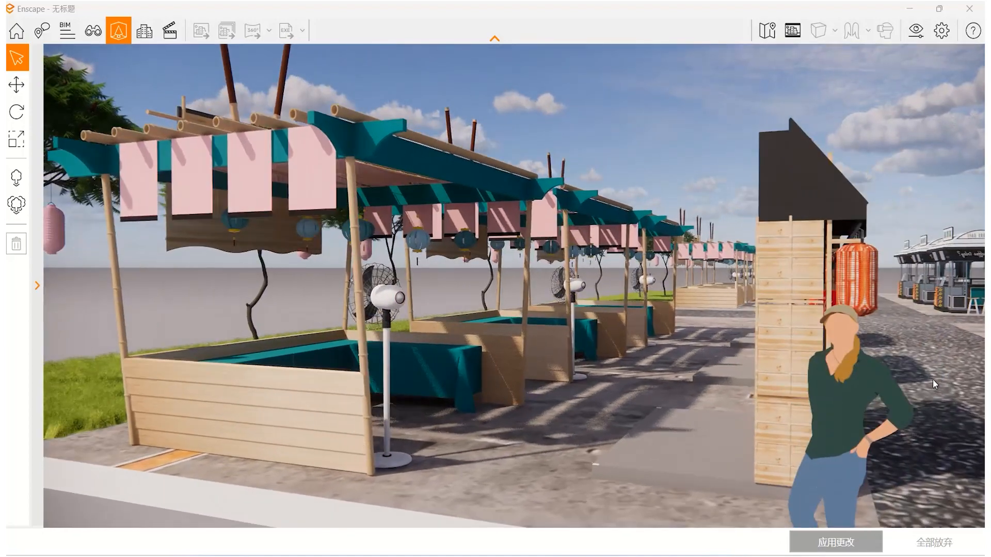
Step: Start multi-asset placement with the market street in view and bring up the people models in the Enscape asset library
key("d")
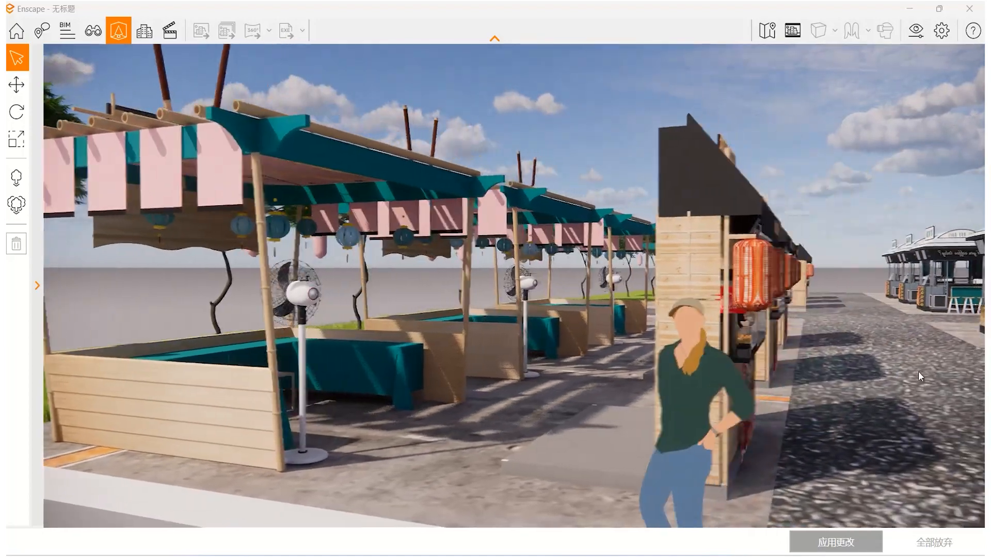
key("s")
right_click_drag(839, 319, 839, 319)
left_click(17, 204)
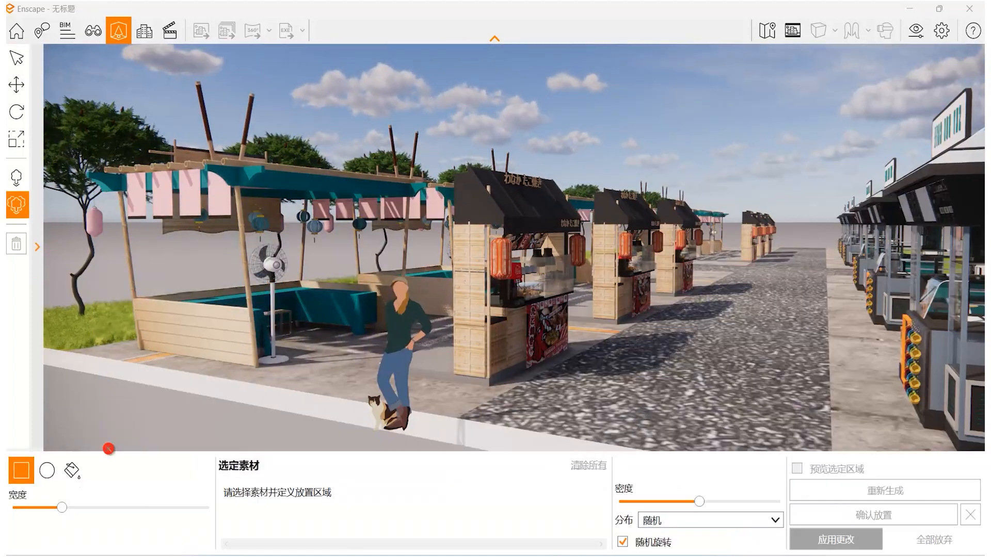
left_click(37, 255)
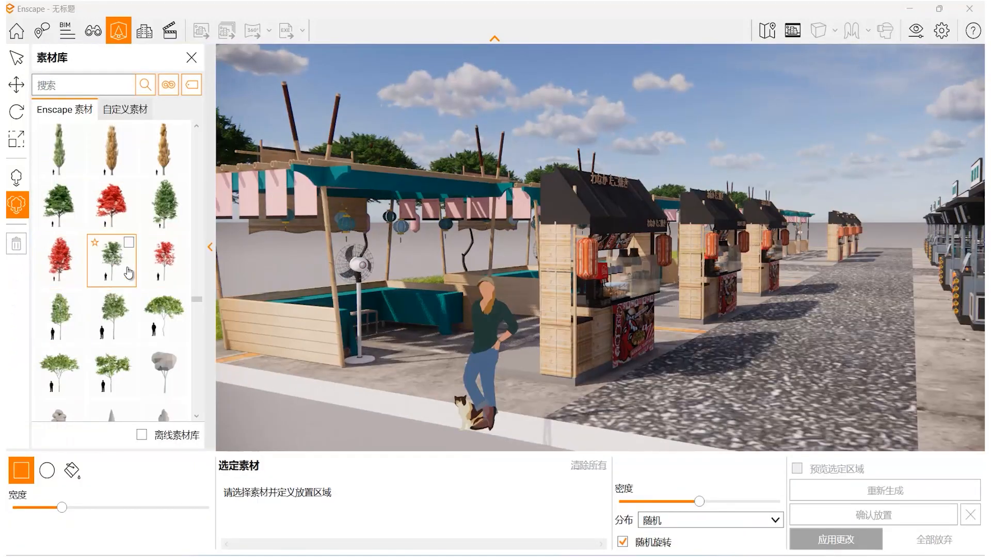
scroll(183, 226, "down", 4)
scroll(195, 302, "down", 5)
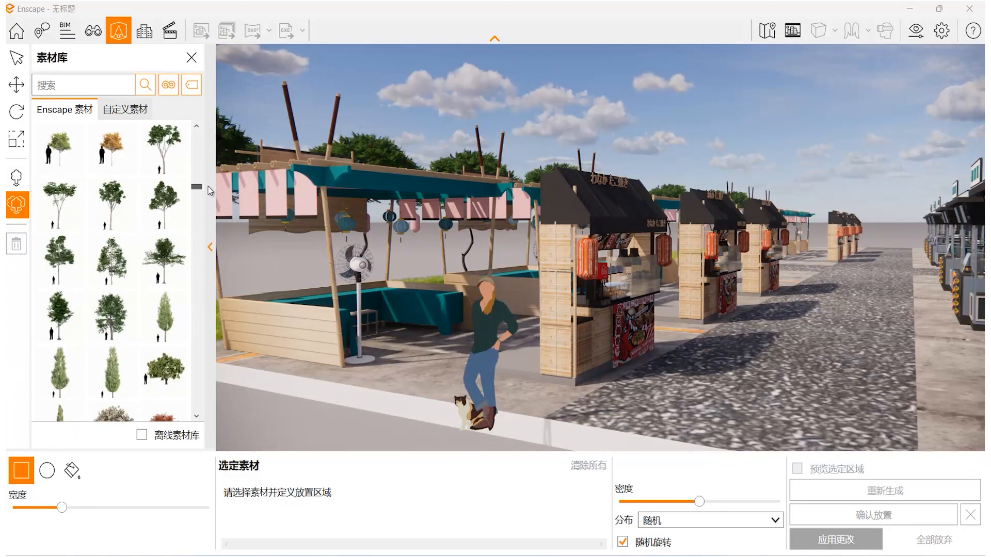
scroll(202, 188, "up", 3)
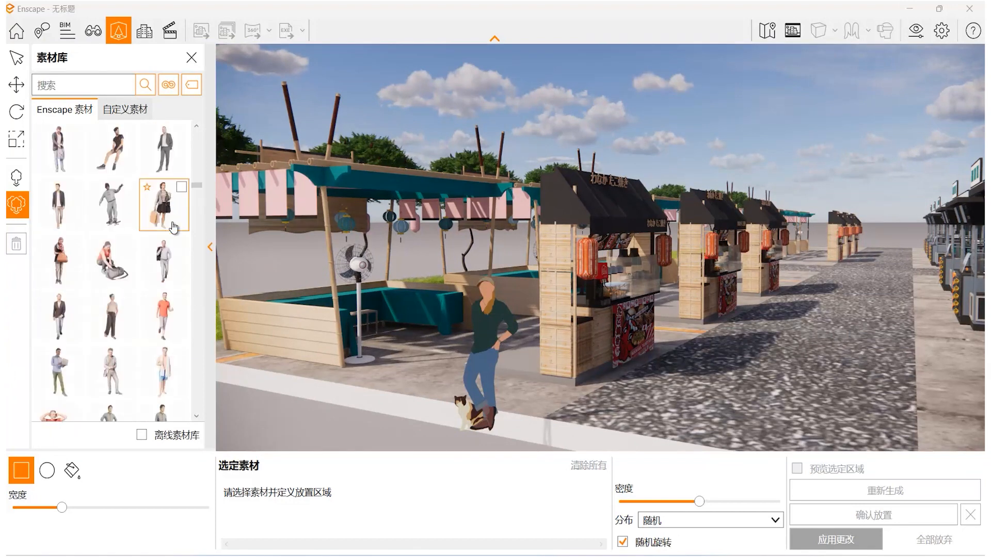
Step: Add the woman with shopping bags, the man in the orange shirt, the person in dark trousers and the cap-wearing backpacker to the selected assets
left_click(175, 192)
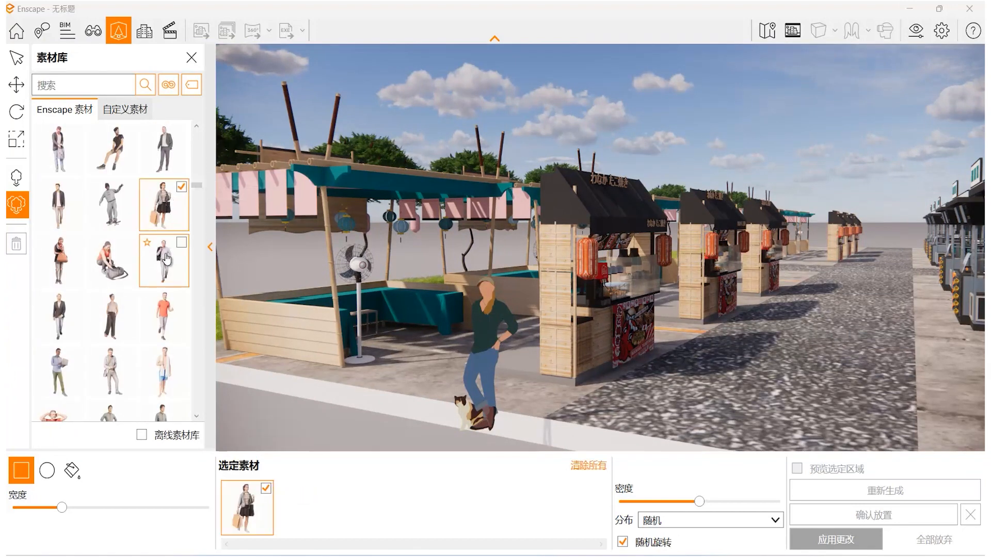
left_click(182, 302)
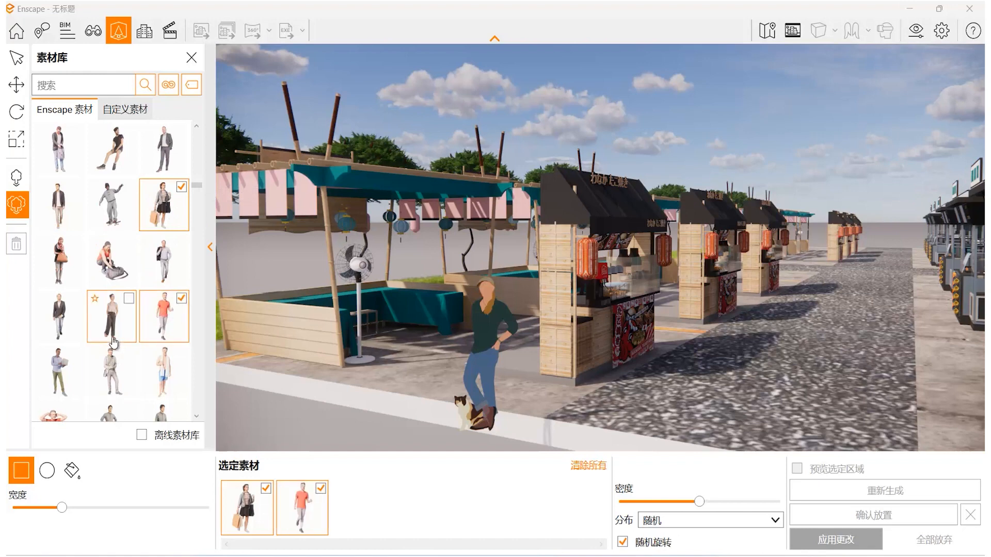
left_click(128, 307)
scroll(145, 335, "down", 2)
scroll(157, 233, "up", 5)
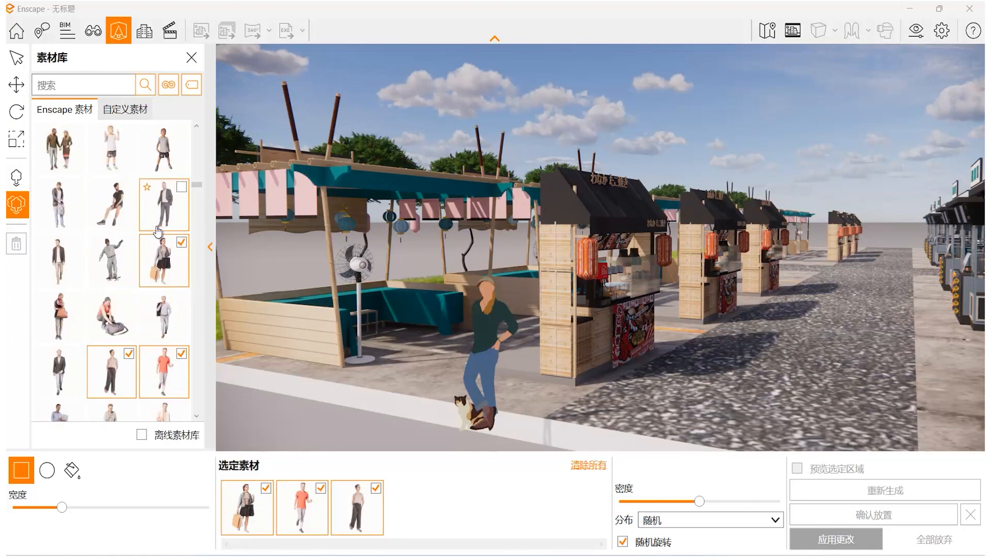
left_click(177, 202)
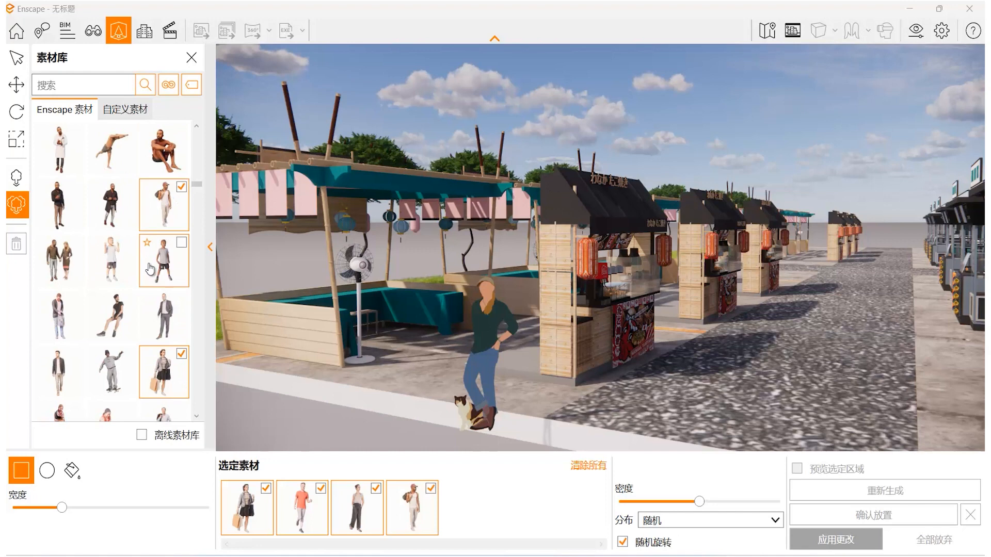
Step: Add the woman in the blue dress, the woman in shorts and the standing couple beside the cyclist to the selected assets
scroll(142, 279, "down", 3)
scroll(138, 294, "down", 2)
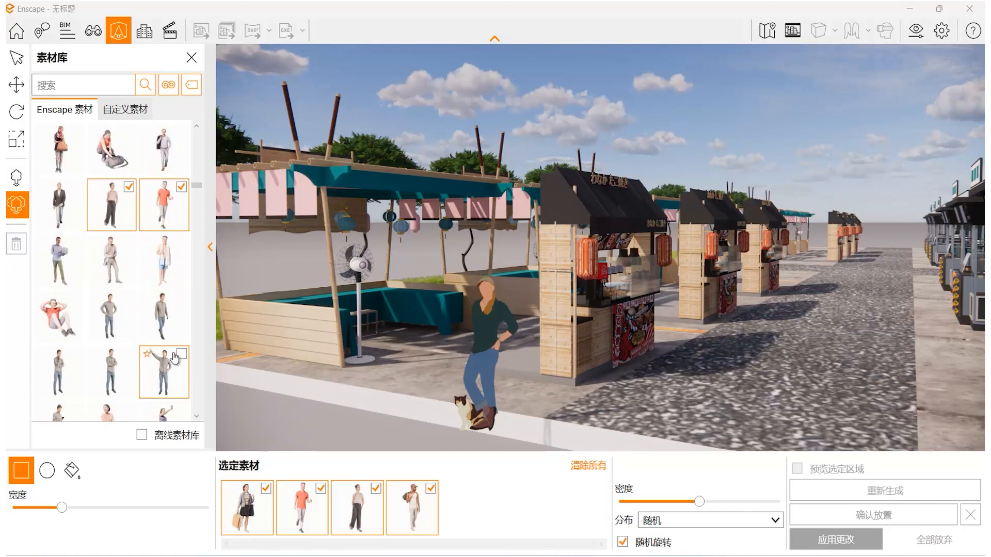
scroll(178, 355, "down", 2)
left_click(181, 299)
scroll(175, 320, "down", 2)
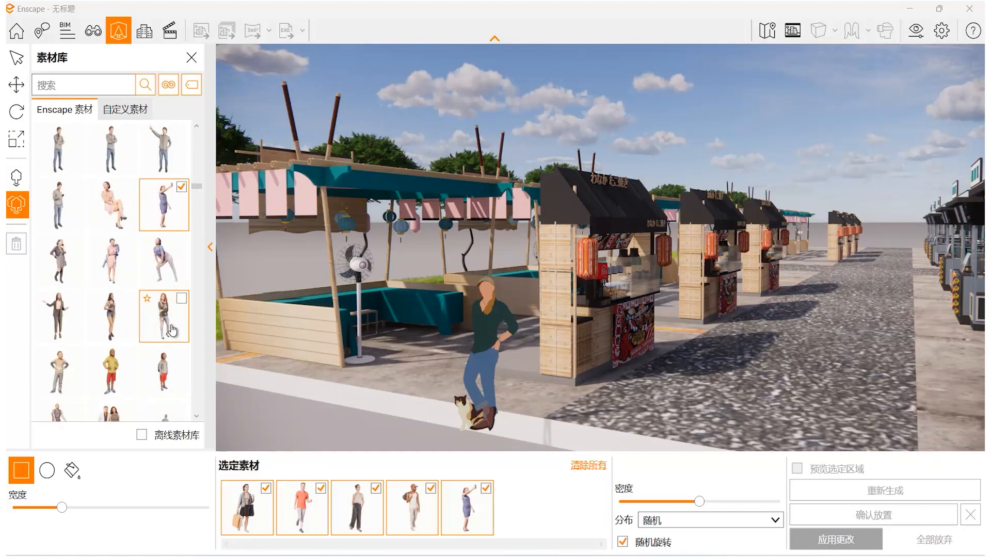
left_click(129, 299)
scroll(137, 349, "down", 2)
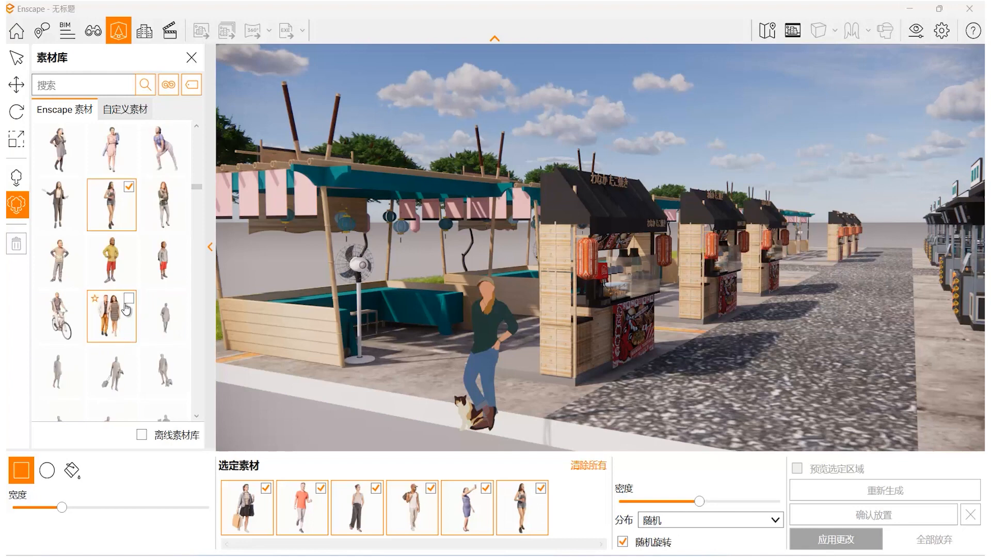
left_click(129, 299)
Step: Add the people in black, in an orange jacket, in a yellow jacket, in white with shorts and in a dark jacket to the selected assets
scroll(136, 345, "down", 4)
scroll(164, 189, "up", 10)
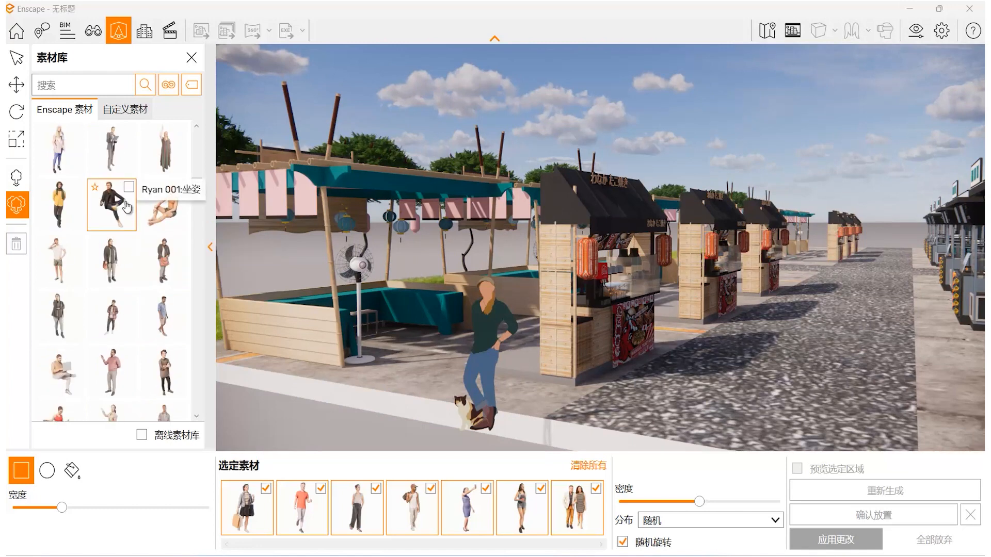
left_click(181, 187)
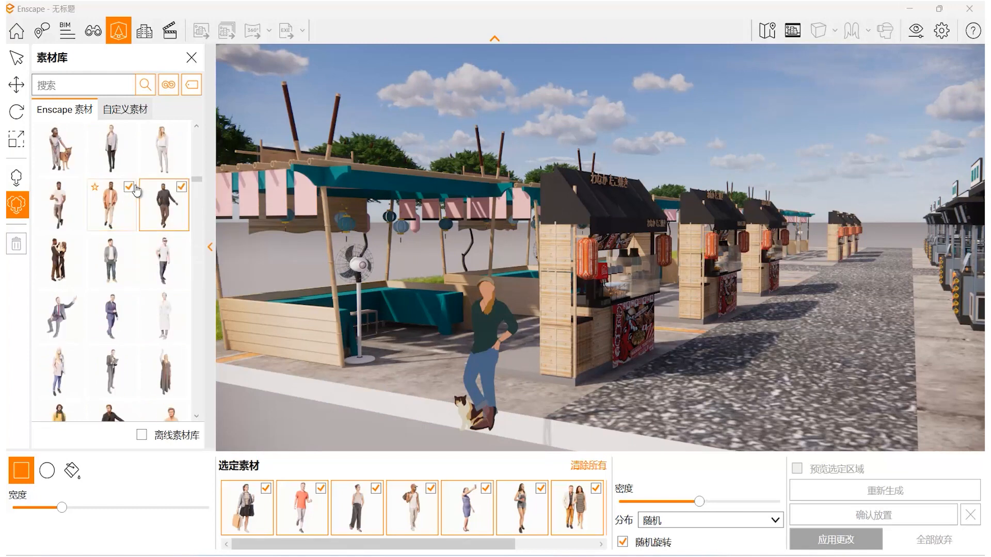
left_click(59, 369)
scroll(151, 371, "down", 1)
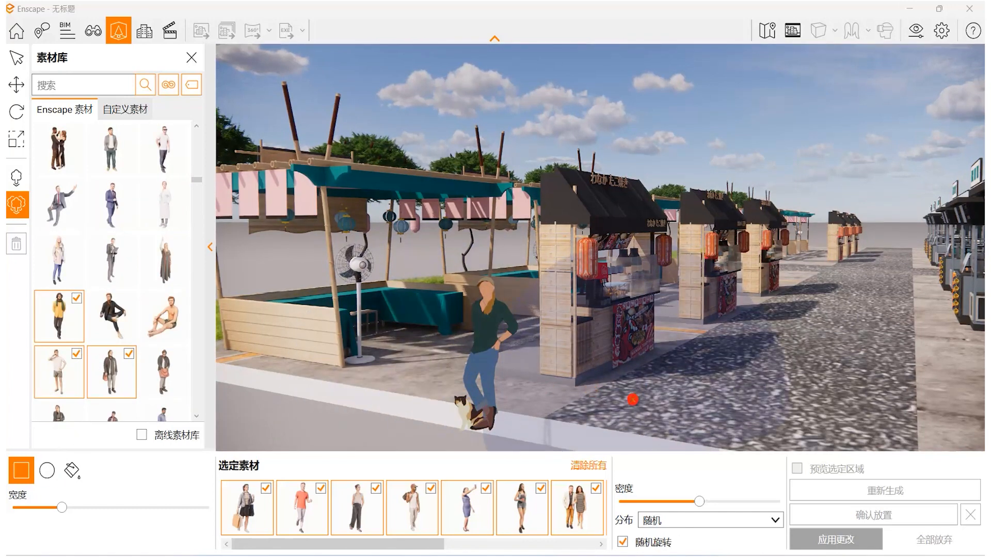
Step: Place the selected people assets across a small strip at the front of the gravel path, confirm the placement and apply it
left_click(726, 419)
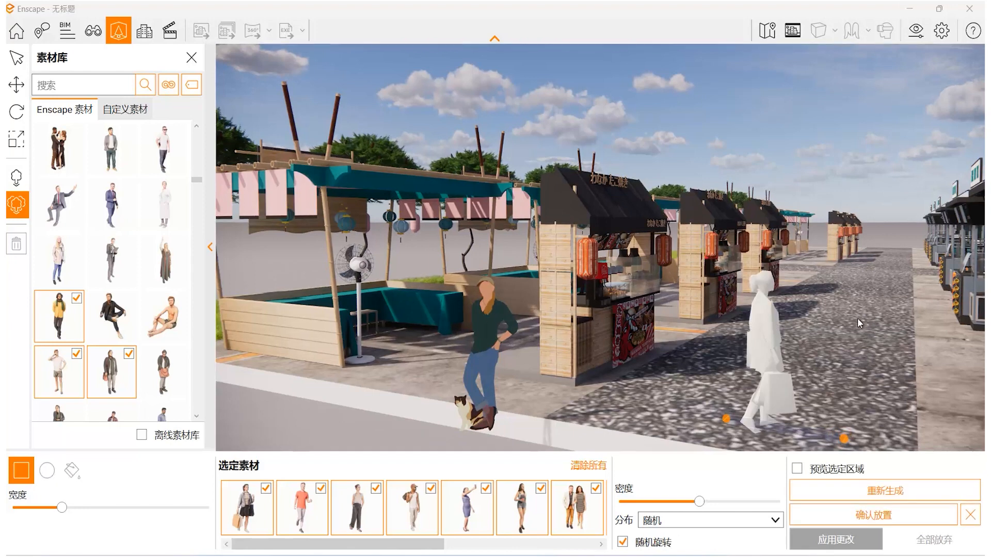
left_click(849, 516)
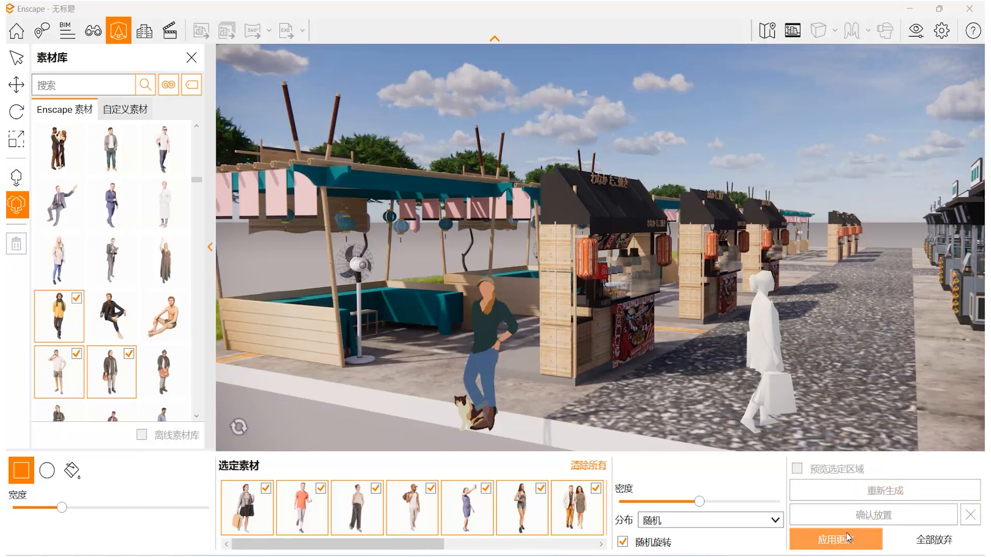
left_click(849, 539)
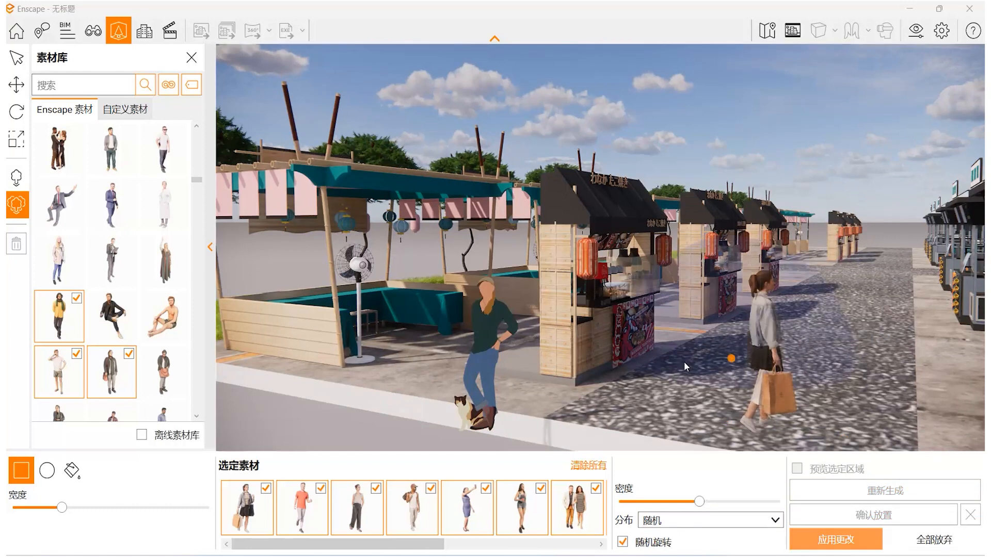
Step: Fill the gravel path between the carts with the selected people at a reduced density, confirm the placement and apply it
left_click(68, 469)
left_click(699, 391)
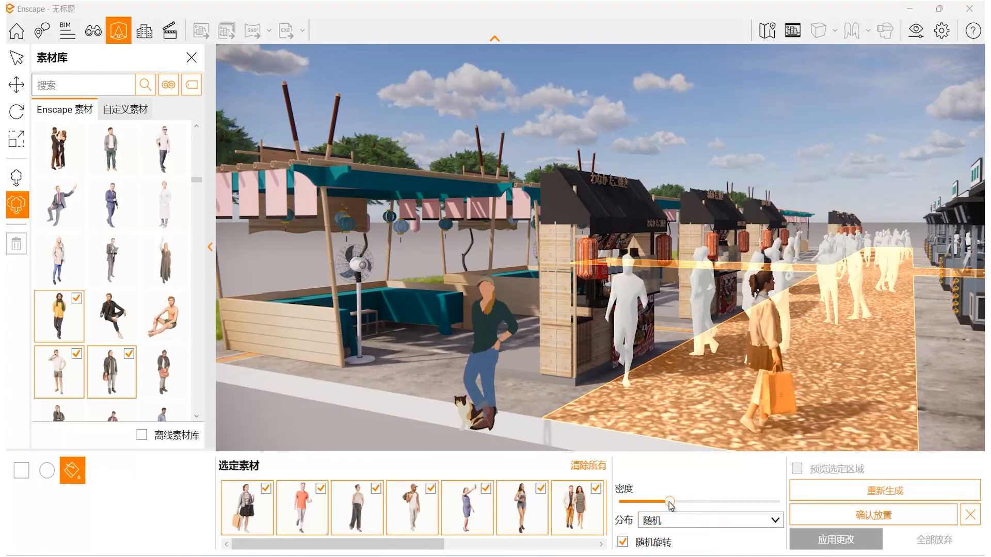
left_click(863, 519)
left_click(838, 536)
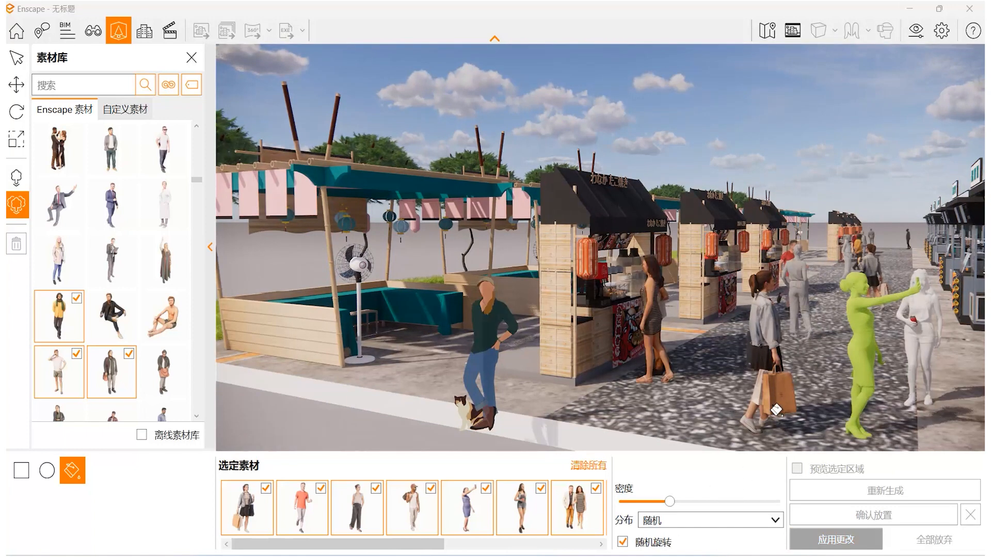
Step: Dock Enscape beside SketchUp and push/pull the front face of the paving under the pergola stalls outward
mouse_move(479, 13)
left_mouse_down()
mouse_move(954, 235)
mouse_move(990, 215)
left_mouse_up()
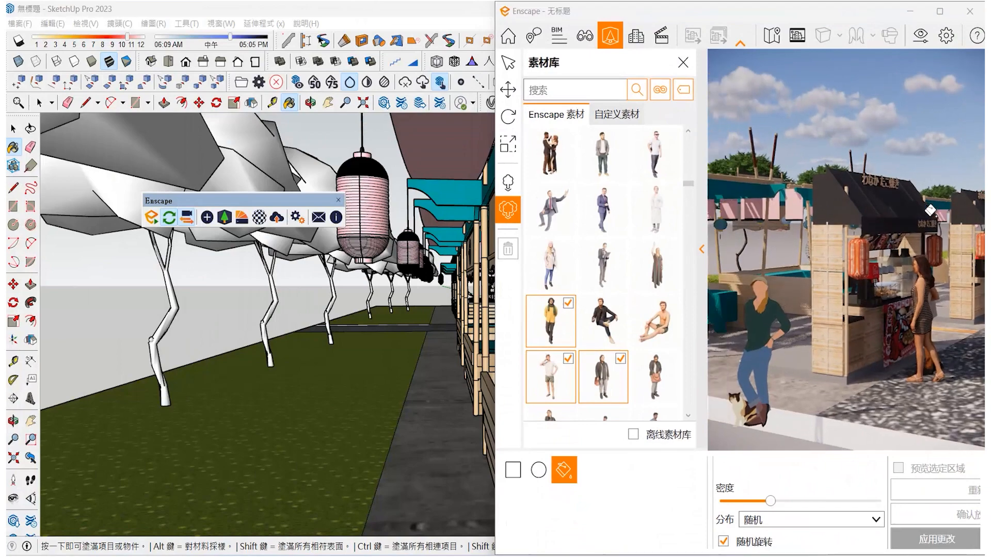
left_click(30, 423)
mouse_move(314, 433)
left_mouse_down()
mouse_move(296, 345)
mouse_move(221, 327)
mouse_move(148, 336)
left_mouse_up()
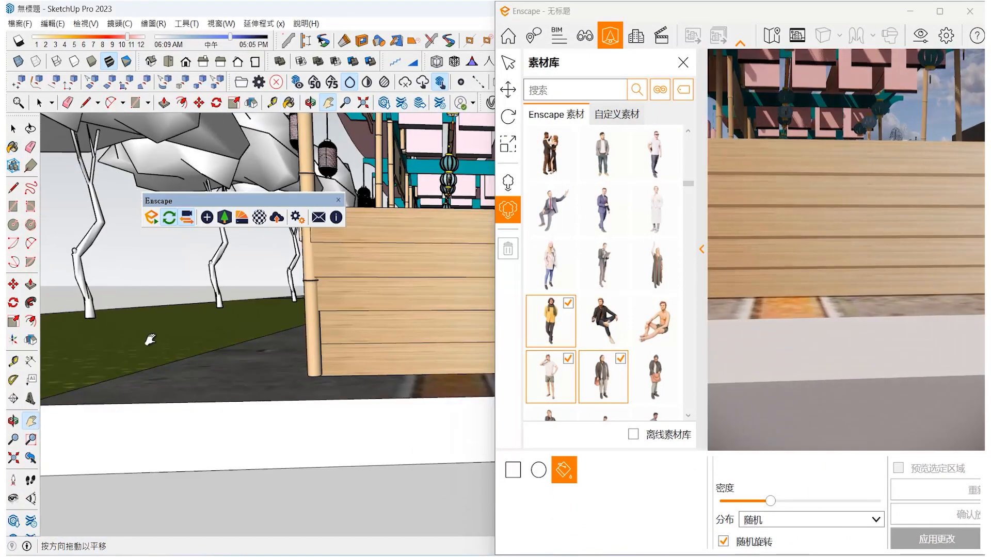
left_click(31, 285)
scroll(230, 438, "down", 5)
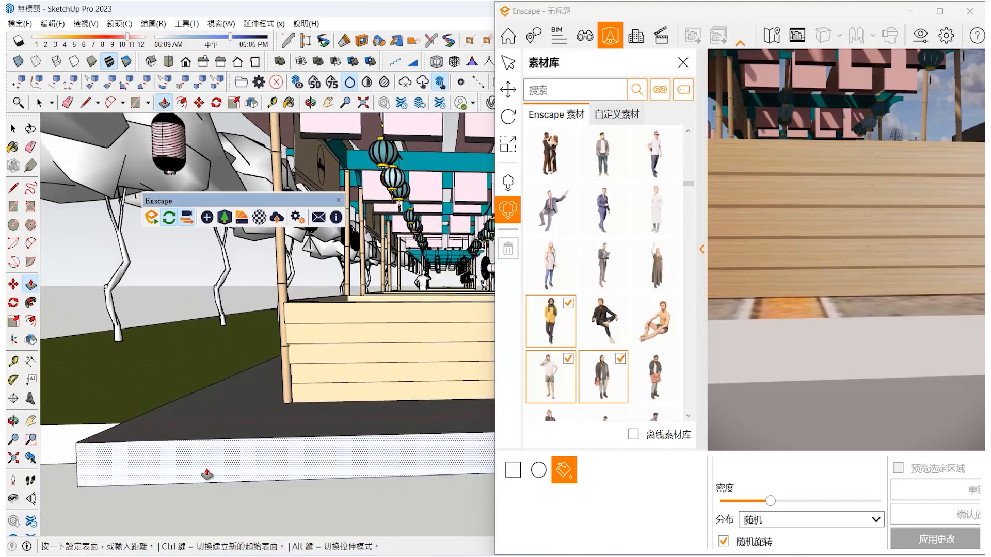
left_click(289, 540)
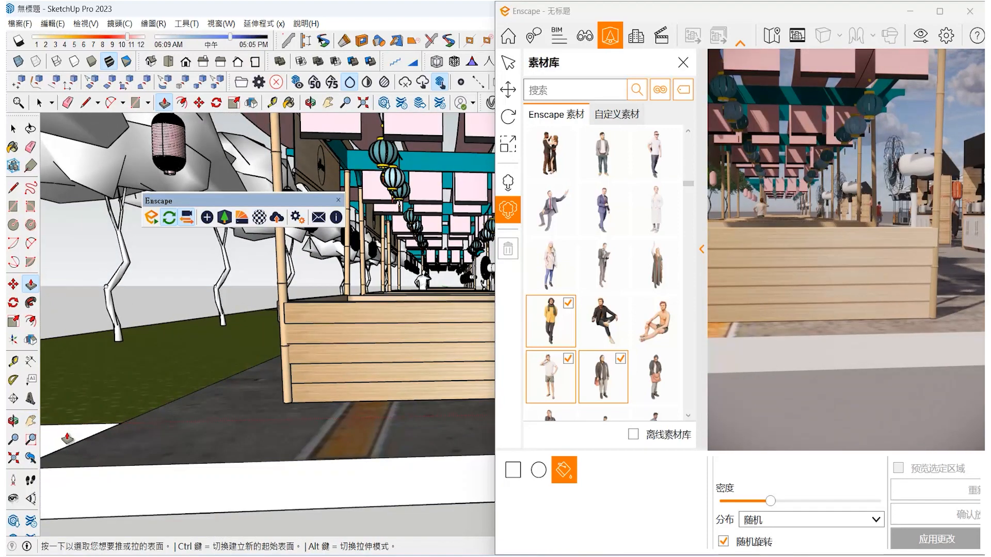
Step: Pull the paving's front face further out and extend the front face of the lawn beside the pergola stalls flush with it
scroll(264, 432, "down", 6)
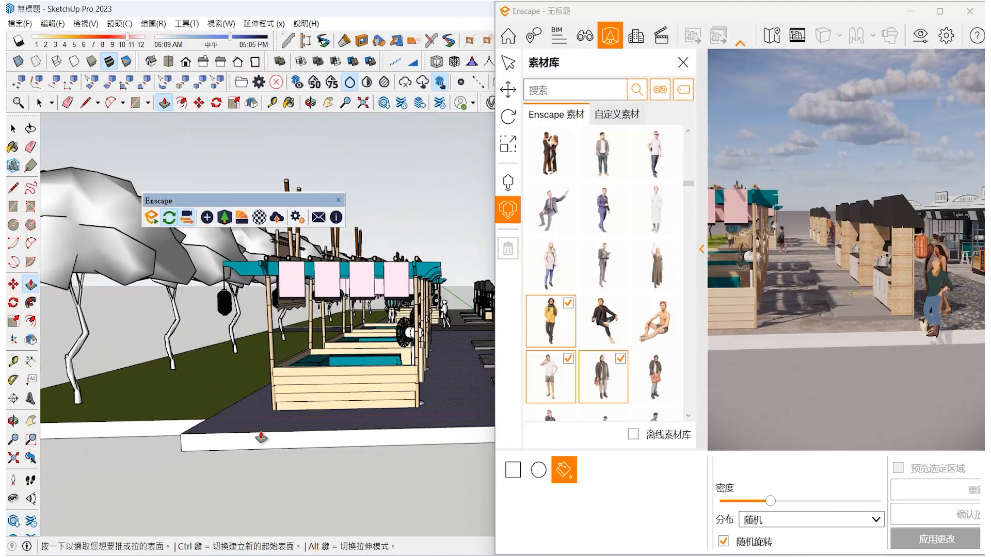
scroll(267, 445, "down", 1)
left_click(267, 448)
left_click(265, 537)
middle_click_drag(265, 534, 265, 400, "shift")
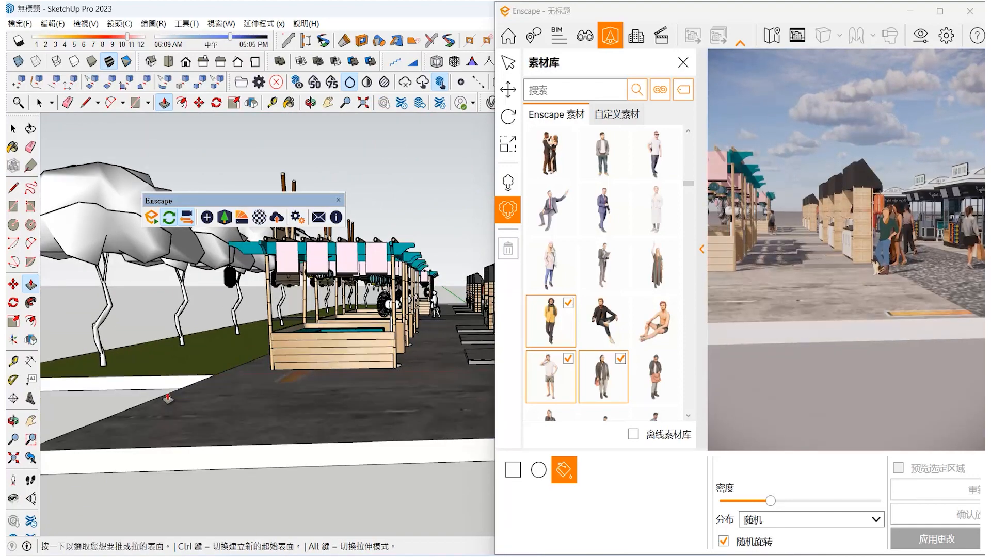
left_click(181, 363)
left_click(395, 398)
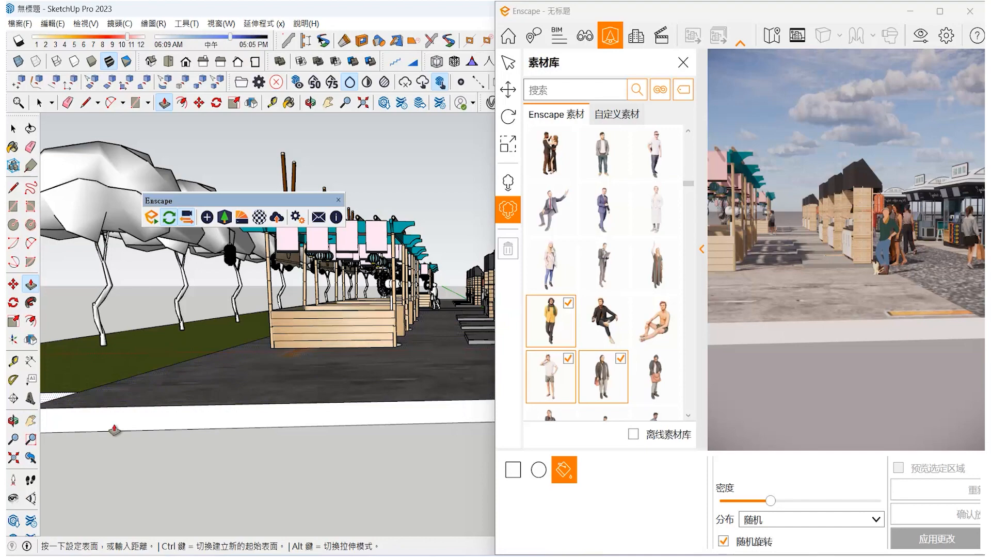
Step: Extend the front faces of the coffee kiosk's paving and its adjoining lawn flush with the front edge of the gravel path
key("h")
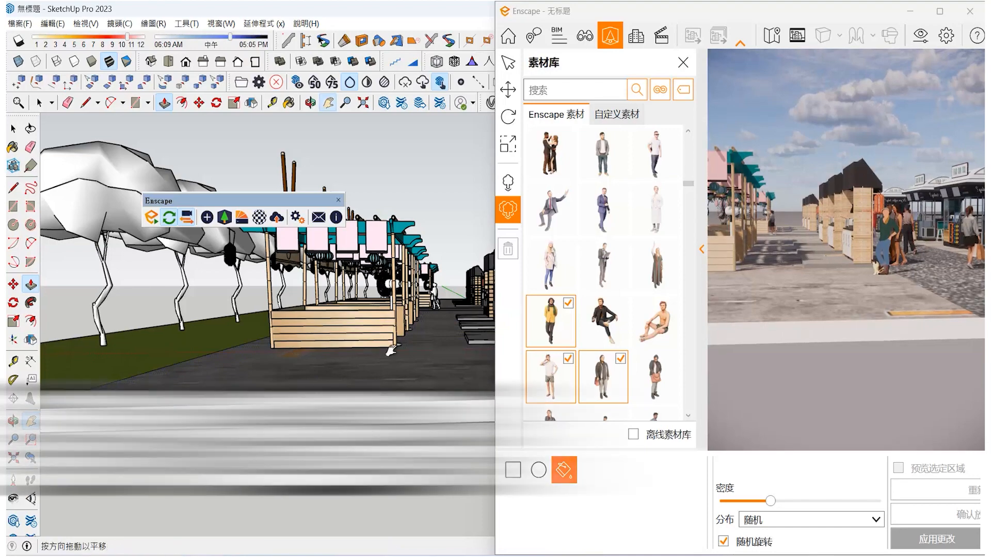
mouse_move(435, 304)
left_mouse_down()
mouse_move(163, 364)
mouse_move(190, 366)
mouse_move(140, 349)
left_mouse_up()
left_click(31, 286)
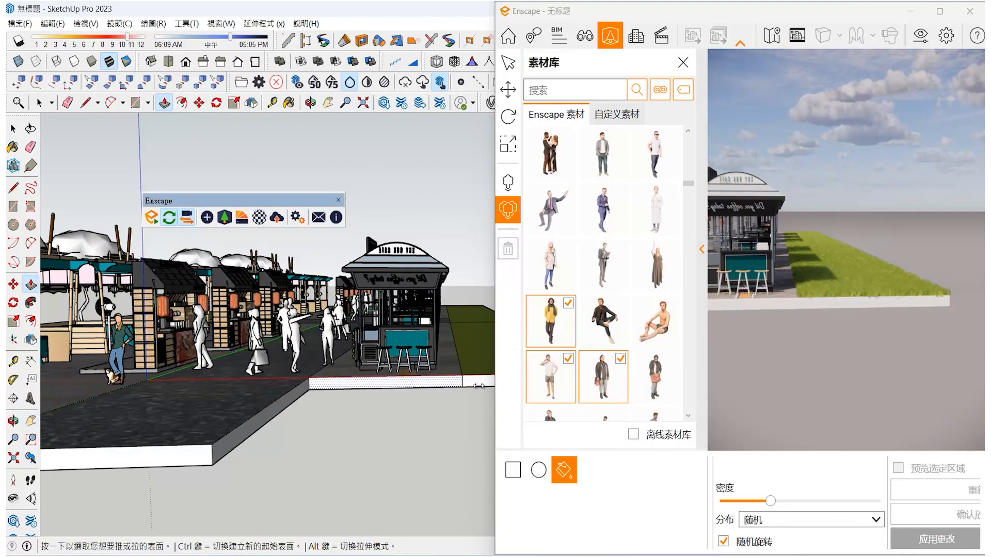
left_click(479, 386)
left_click(460, 393)
left_click(461, 394)
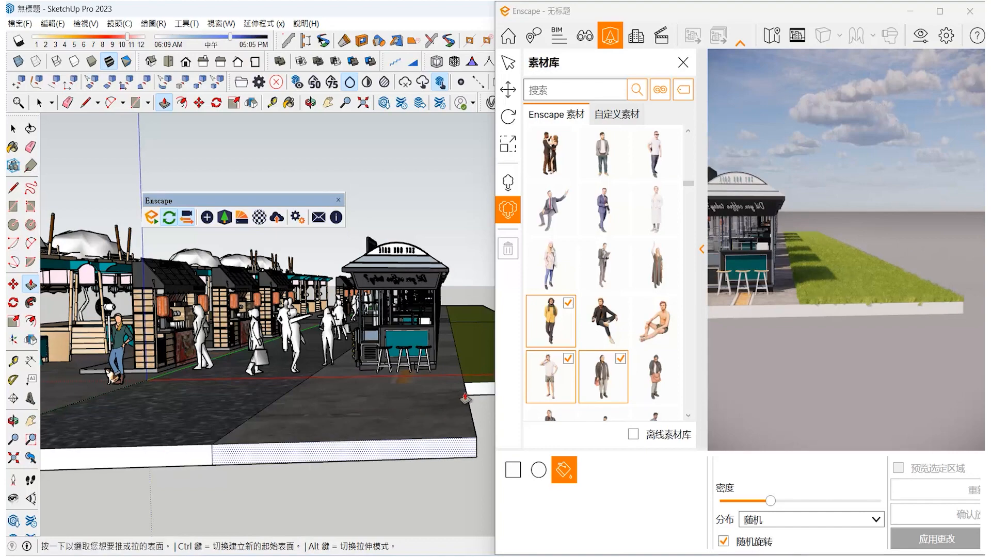
left_click(284, 419)
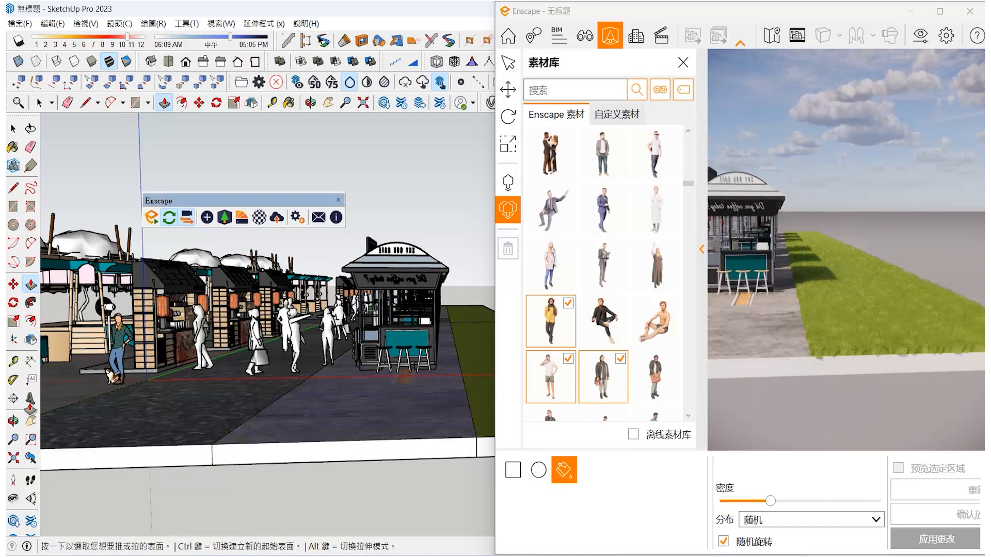
Step: Frame a closer view down the market street between the food carts and coffee kiosks
left_click(31, 421)
mouse_move(327, 410)
left_mouse_down()
mouse_move(516, 423)
mouse_move(479, 413)
left_mouse_up()
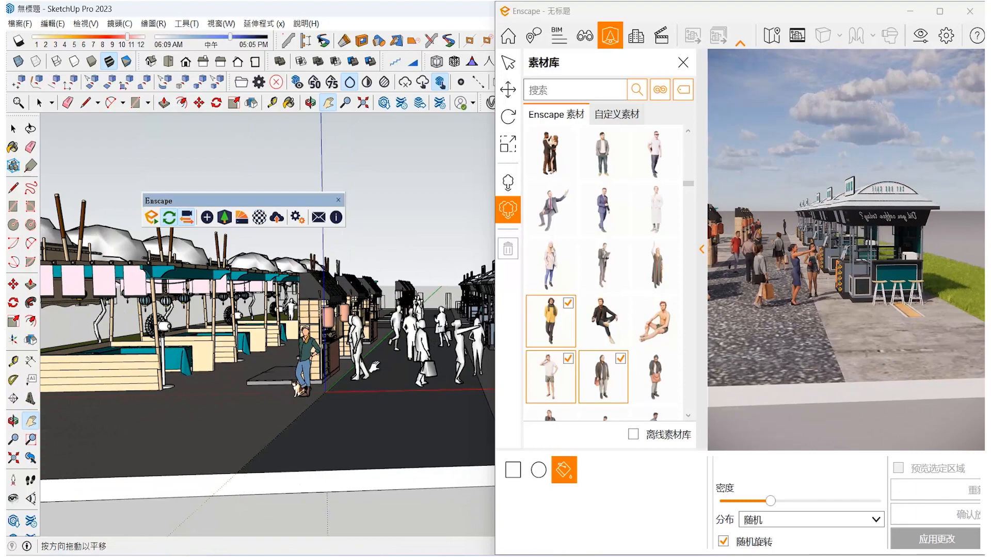
scroll(378, 349, "up", 4)
mouse_move(378, 349)
left_mouse_down()
mouse_move(350, 398)
mouse_move(349, 387)
left_mouse_up()
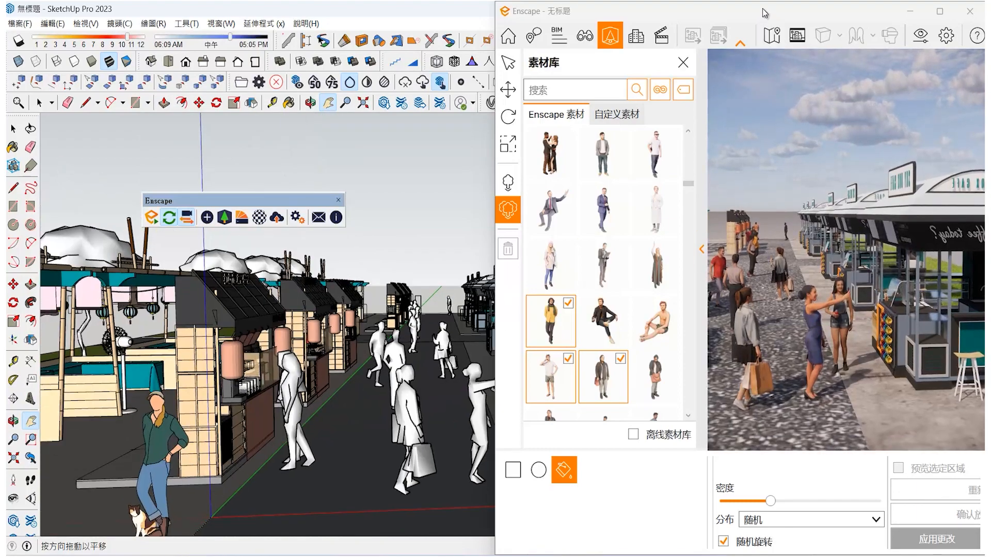
Step: Enlarge the Enscape window to full screen and clear all people from the selected placement assets
left_click_drag(764, 12, 543, 25)
left_click(718, 11)
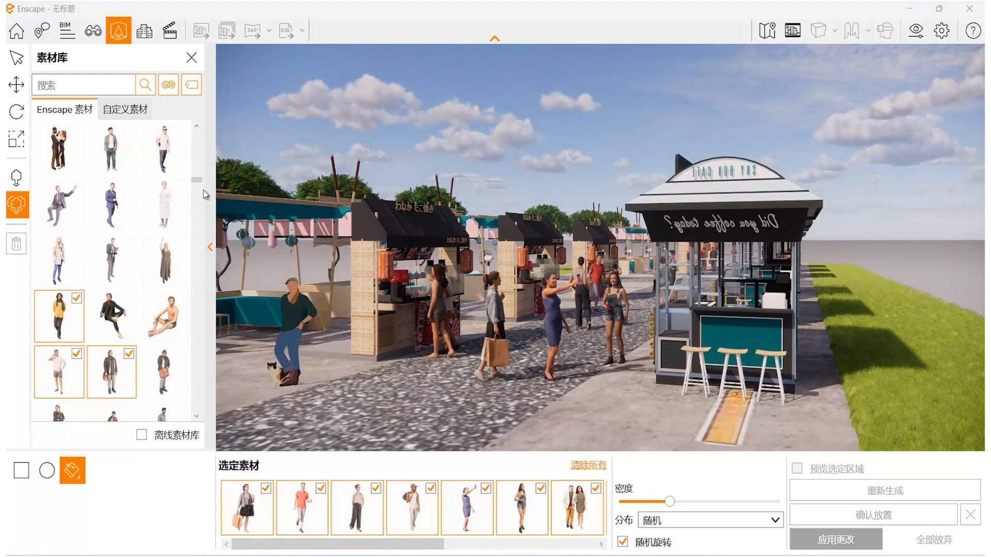
scroll(199, 258, "down", 15)
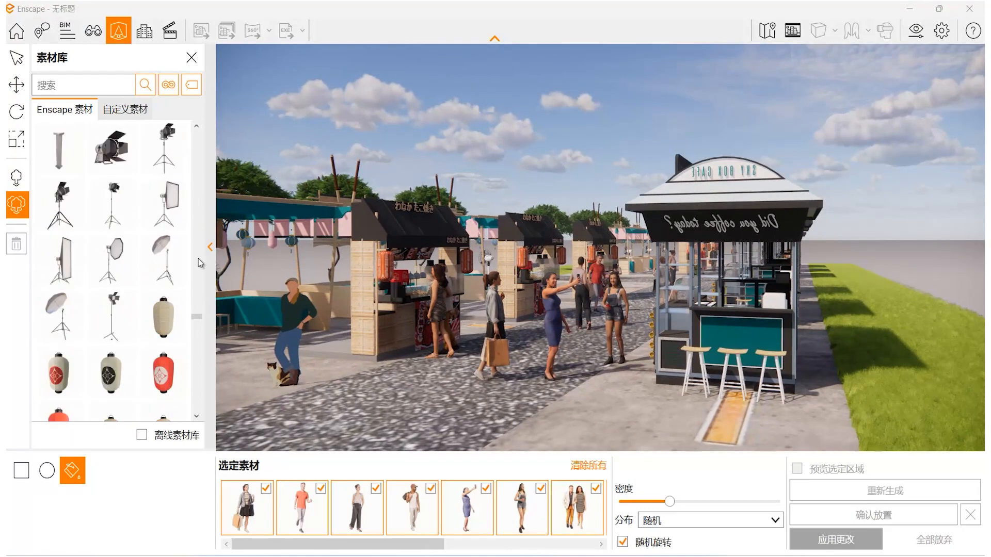
scroll(198, 259, "down", 10)
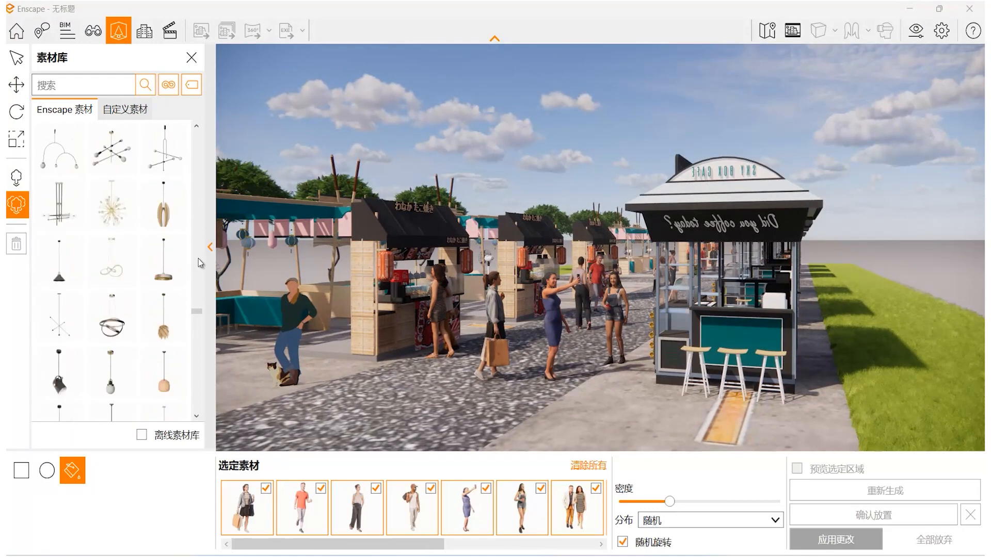
scroll(198, 258, "up", 5)
scroll(196, 306, "up", 8)
scroll(196, 267, "up", 4)
left_click(589, 466)
Step: Select two slender flowering stems and two grassy flowering clumps from the plant assets for multi-asset placement
scroll(137, 237, "up", 3)
scroll(145, 207, "up", 6)
scroll(145, 196, "up", 5)
left_click(122, 172)
left_click(163, 206)
scroll(155, 217, "up", 3)
left_click(110, 155)
left_click(95, 194)
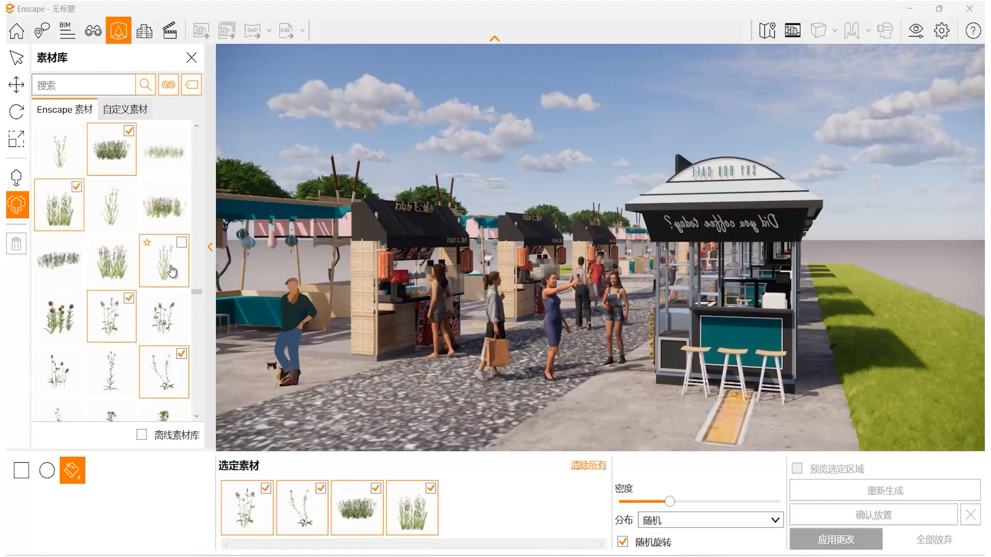
Step: Add a white-flowering meadow clump and another tall slender flowering stem to the placement assets
scroll(149, 232, "up", 5)
scroll(150, 233, "up", 5)
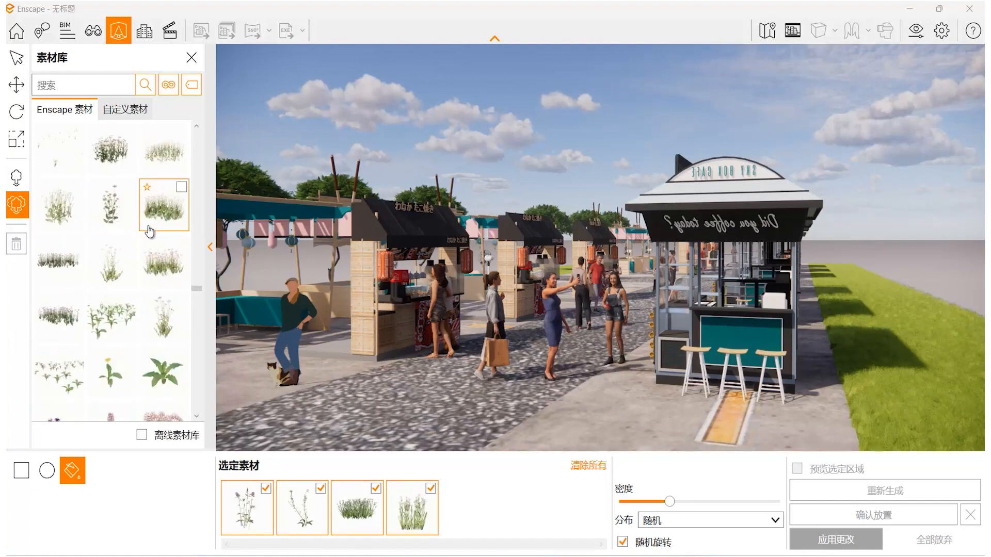
left_click(163, 153)
scroll(129, 247, "up", 5)
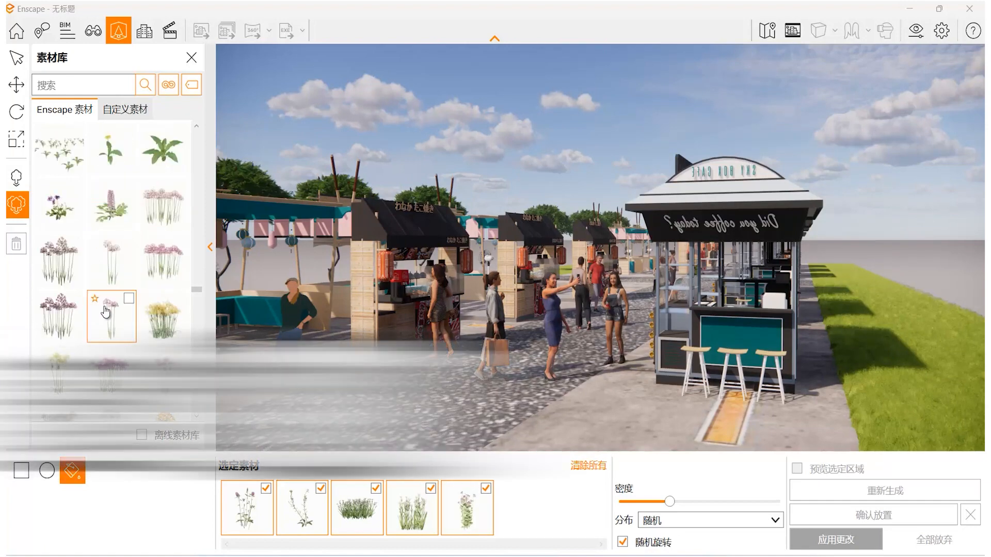
scroll(106, 312, "down", 8)
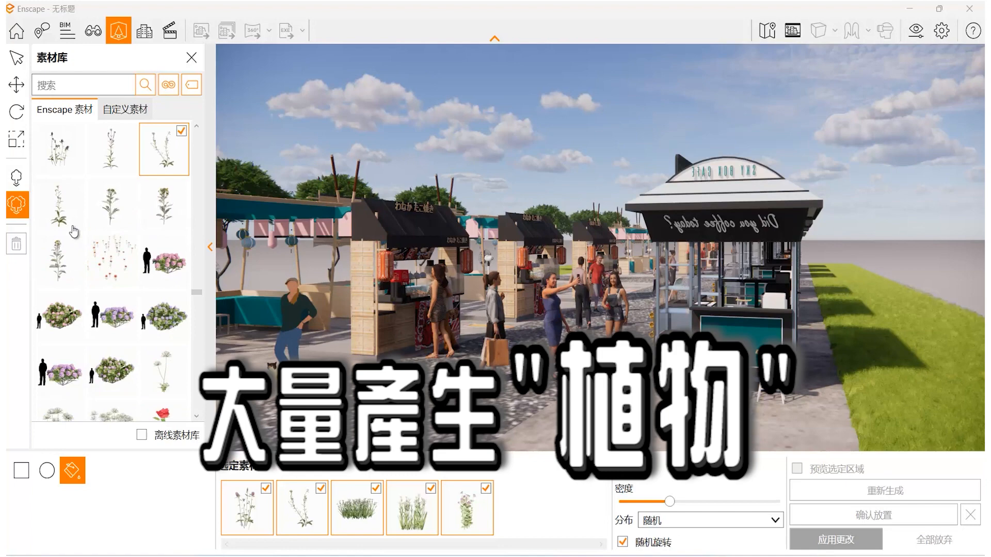
left_click(75, 232)
scroll(138, 295, "down", 10)
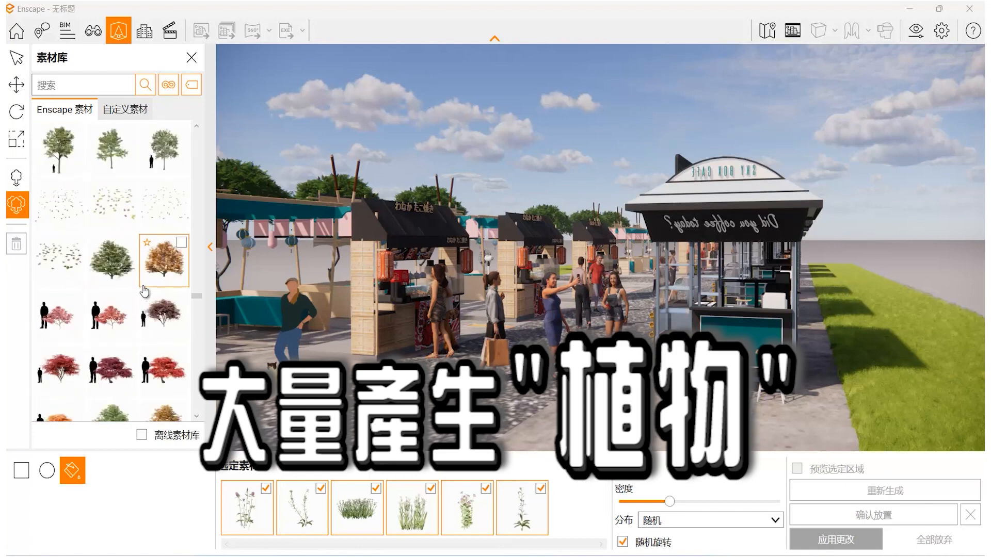
scroll(147, 299, "down", 8)
scroll(157, 315, "down", 8)
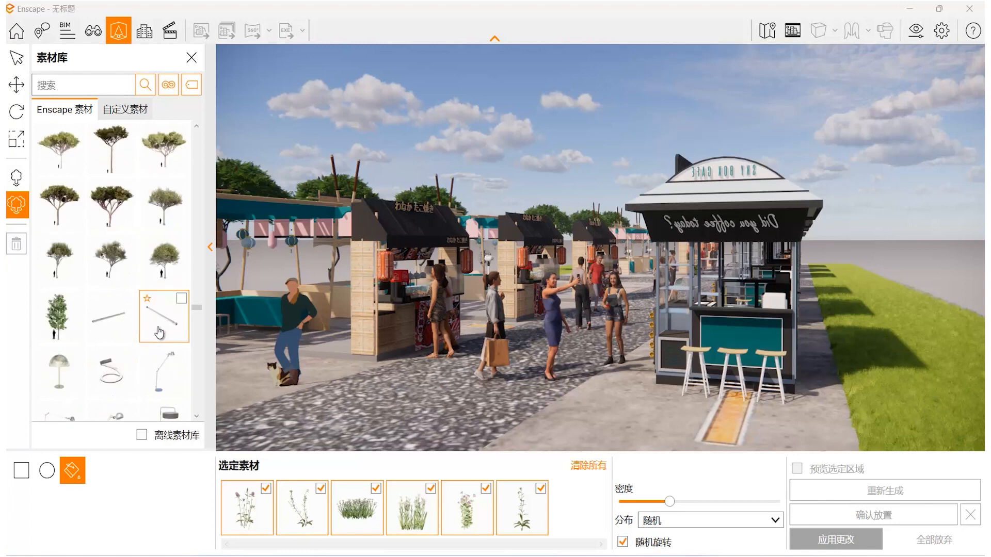
left_click_drag(194, 309, 194, 256)
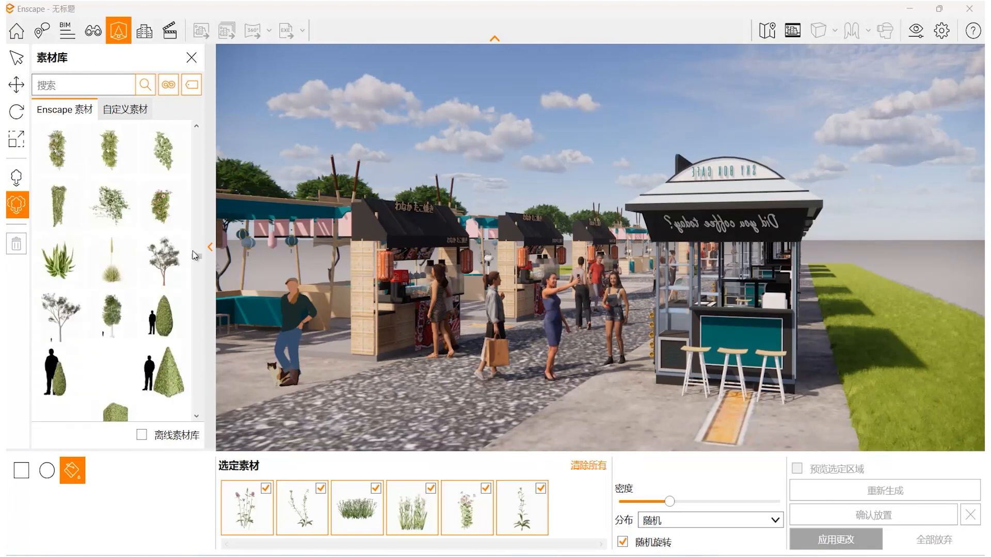
scroll(182, 250, "up", 10)
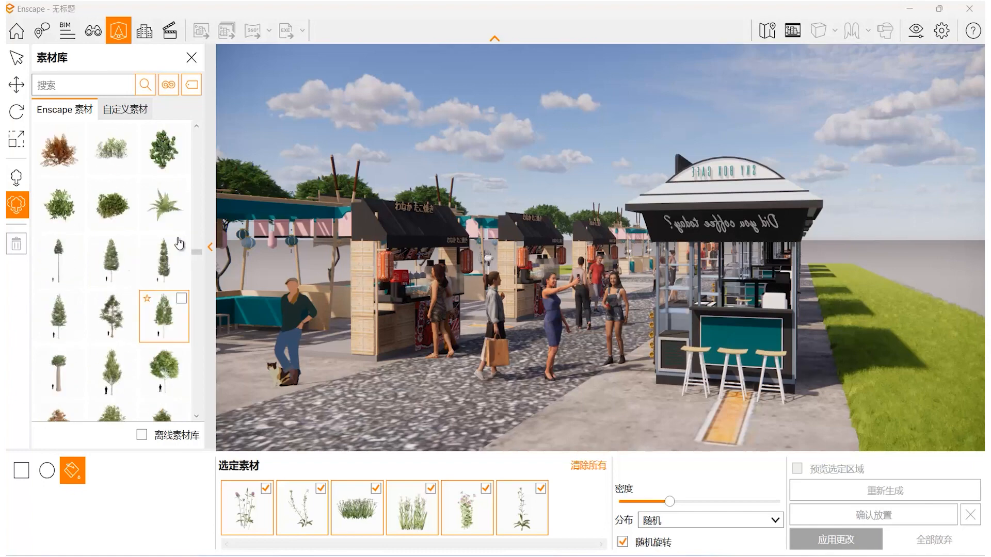
scroll(177, 237, "up", 5)
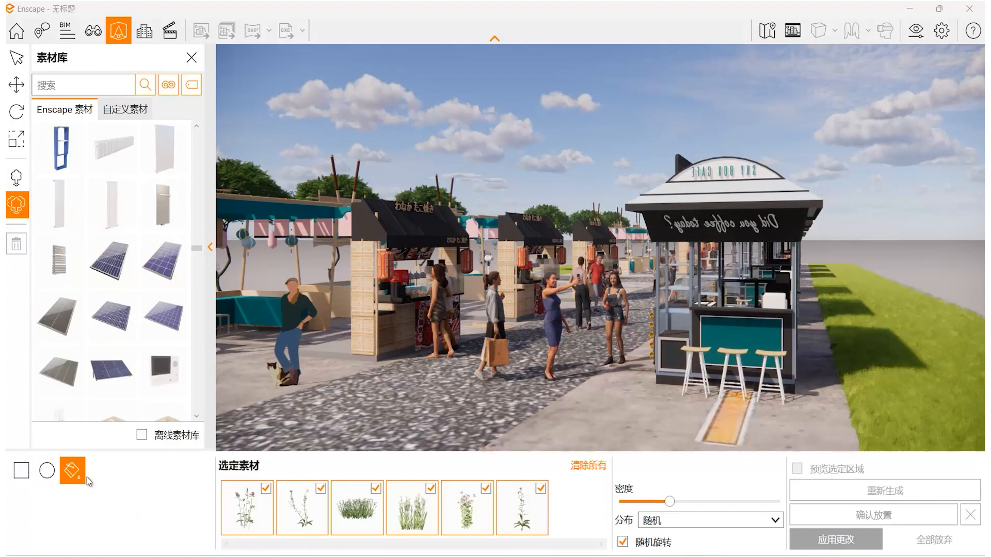
Step: Fill the lawn beside the coffee kiosks with the selected plants, raise the density to about two thirds of its range, and apply the placement
left_click(934, 338)
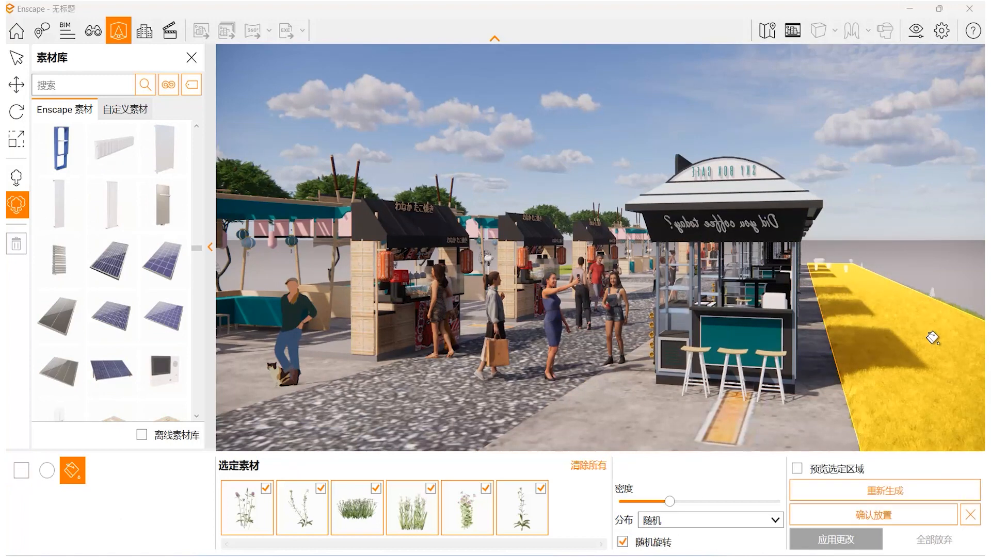
left_click(711, 504)
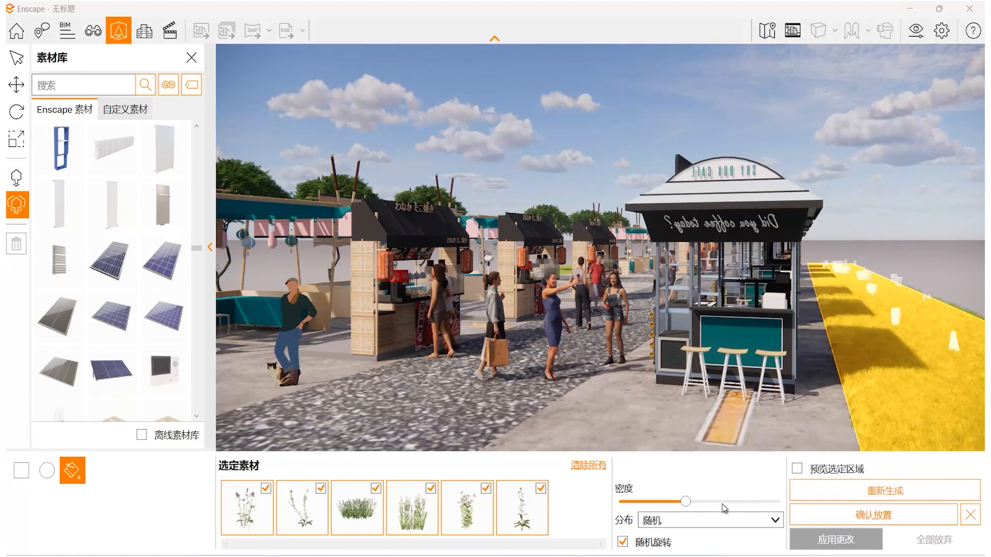
left_click(716, 504)
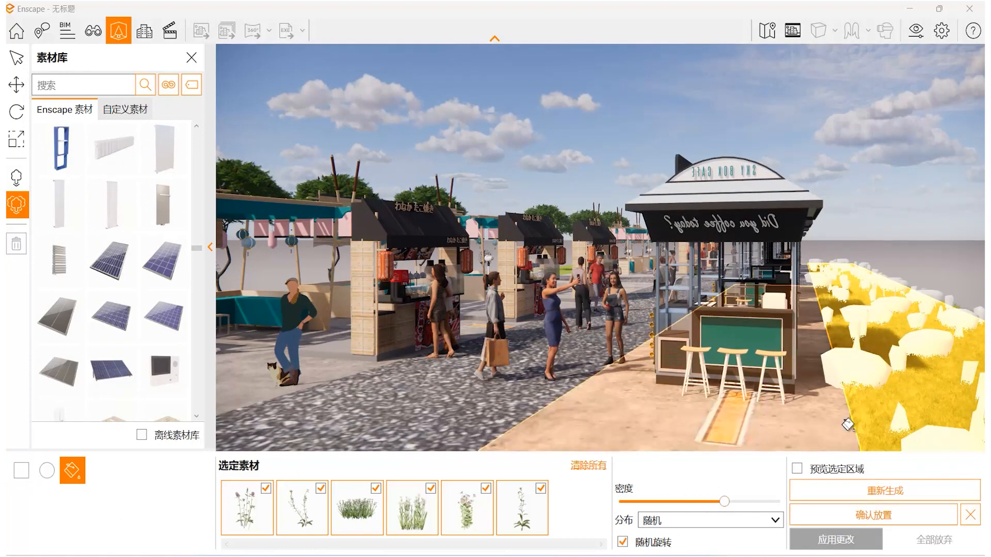
left_click(837, 518)
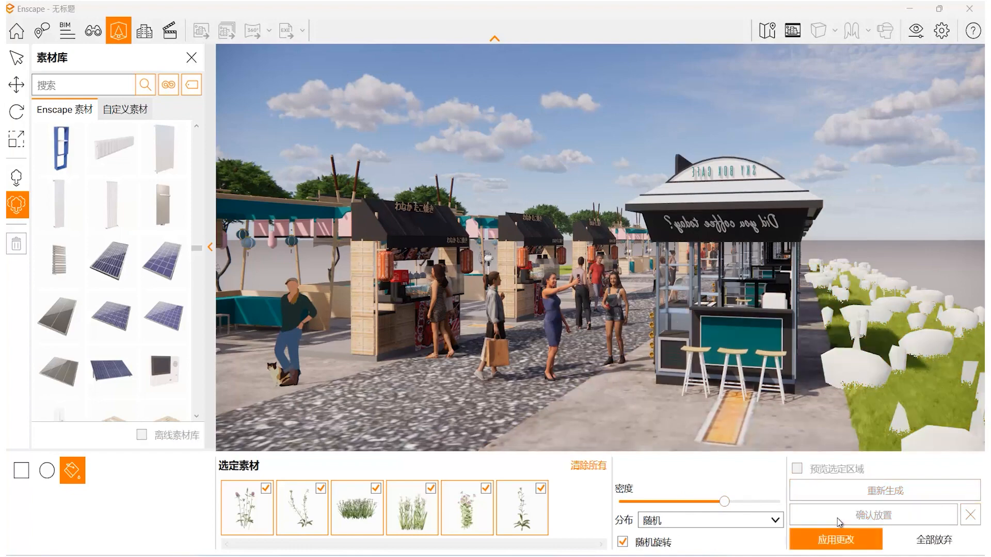
left_click(849, 546)
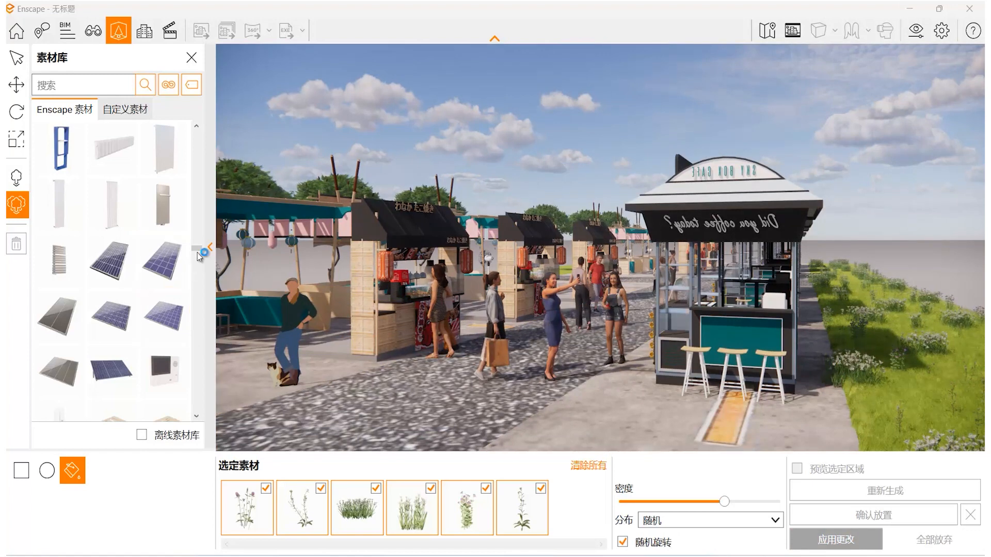
Step: Add two tall, narrow leafy stem plants from the library to the placement assets
left_click_drag(198, 249, 200, 280)
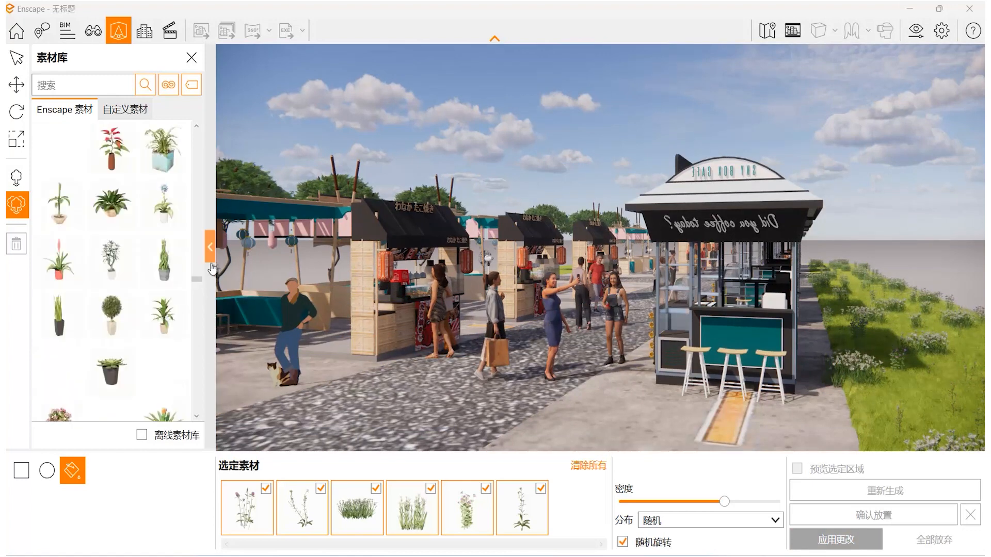
scroll(199, 255, "up", 3)
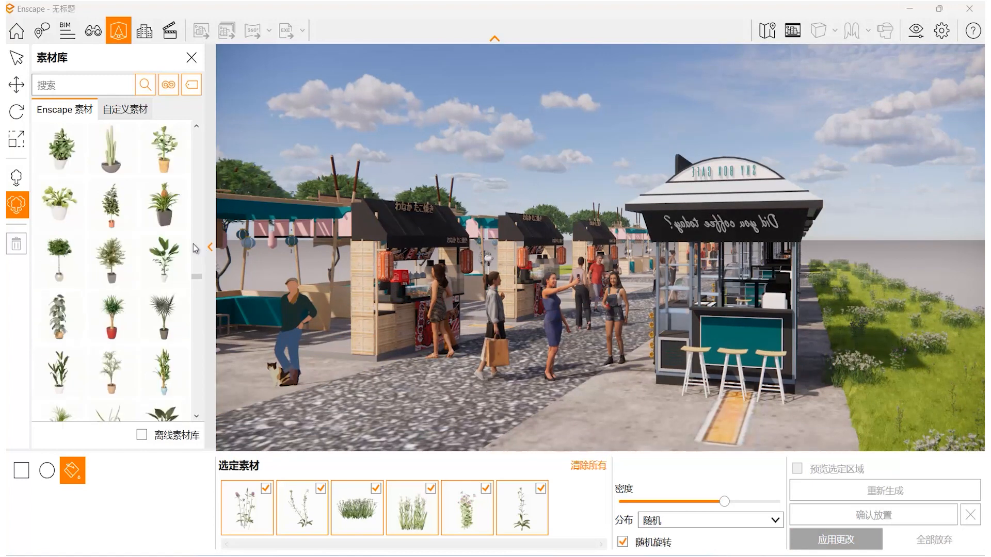
scroll(196, 248, "up", 3)
scroll(196, 243, "up", 5)
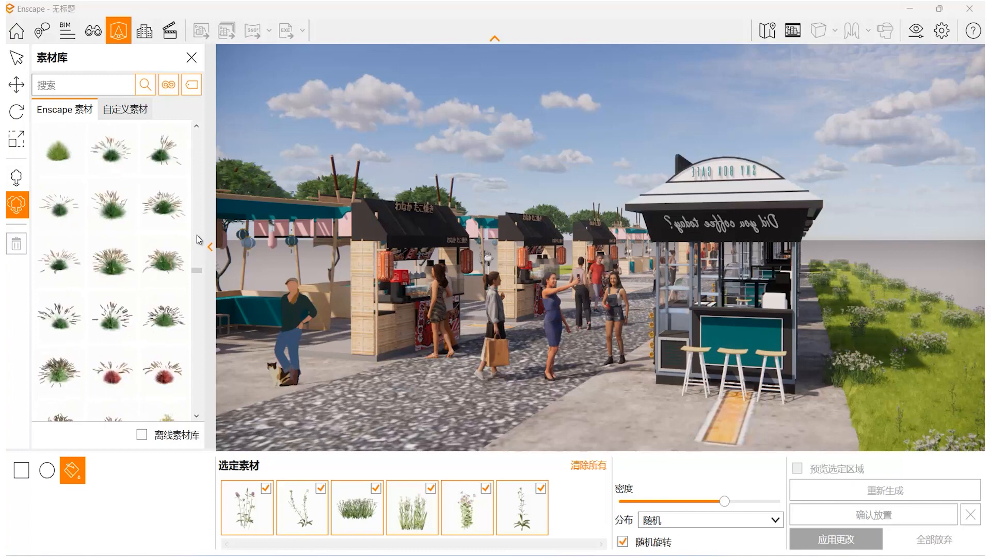
left_click(164, 316)
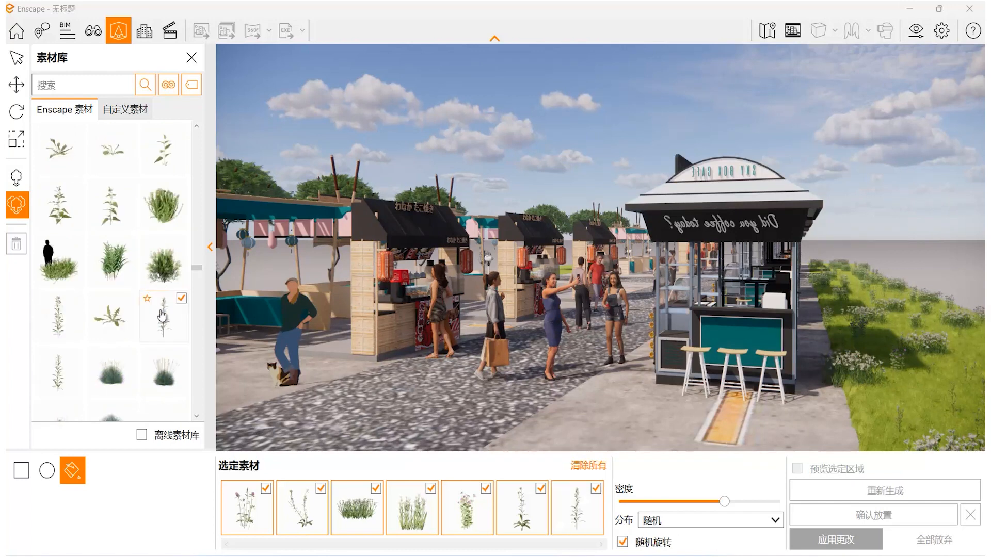
left_click(72, 322)
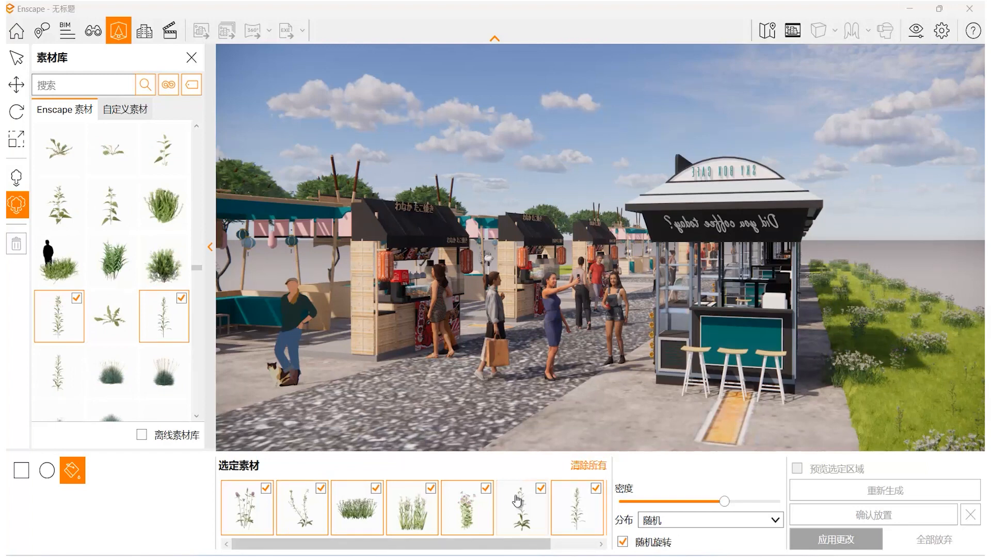
Step: Remove the three bushy flowering clumps from the placement assets, keeping only the slender stem plants
left_click(484, 489)
left_click(430, 490)
left_click(375, 489)
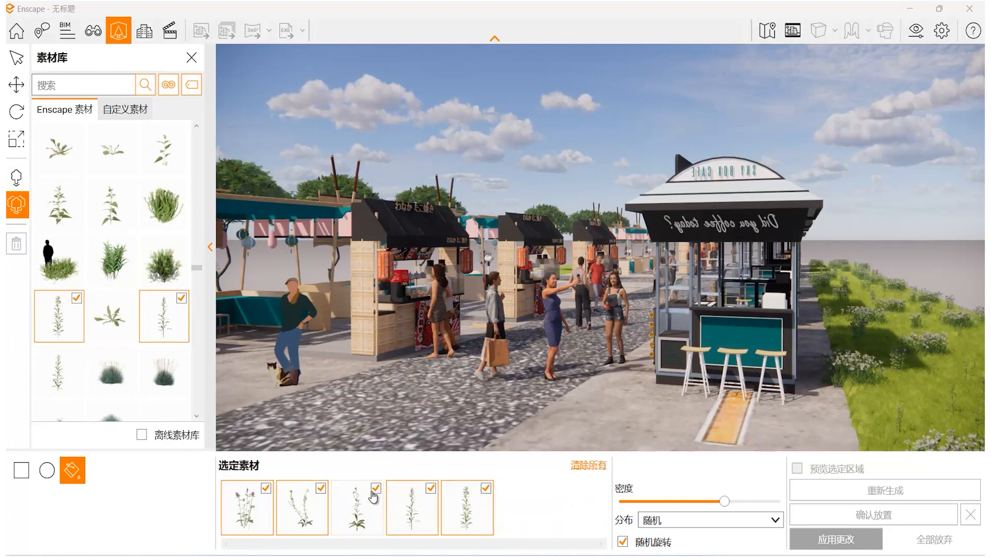
Step: Add a tall pale grass clump and the tall plumed grass to the placement assets
scroll(163, 299, "up", 2)
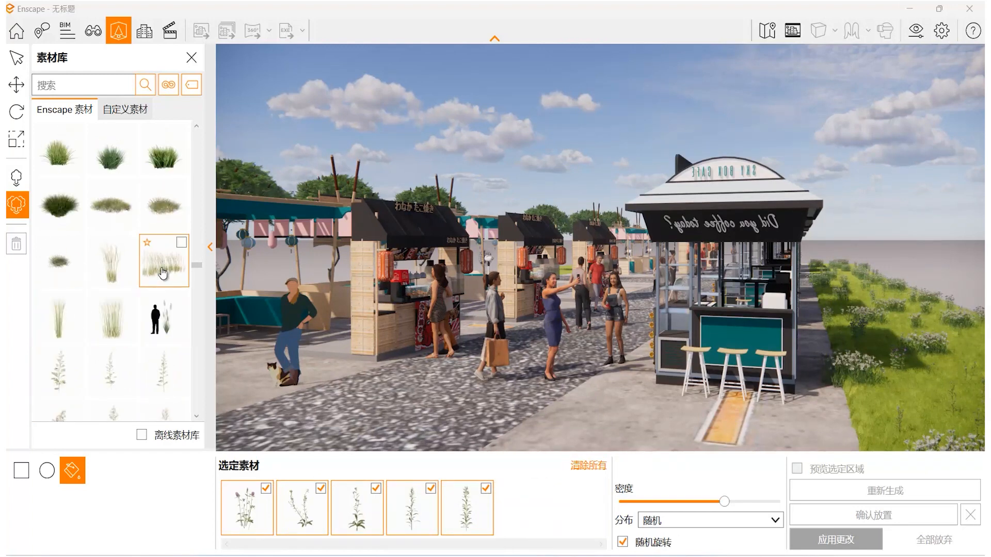
left_click(111, 316)
left_click(166, 327)
scroll(158, 289, "down", 5)
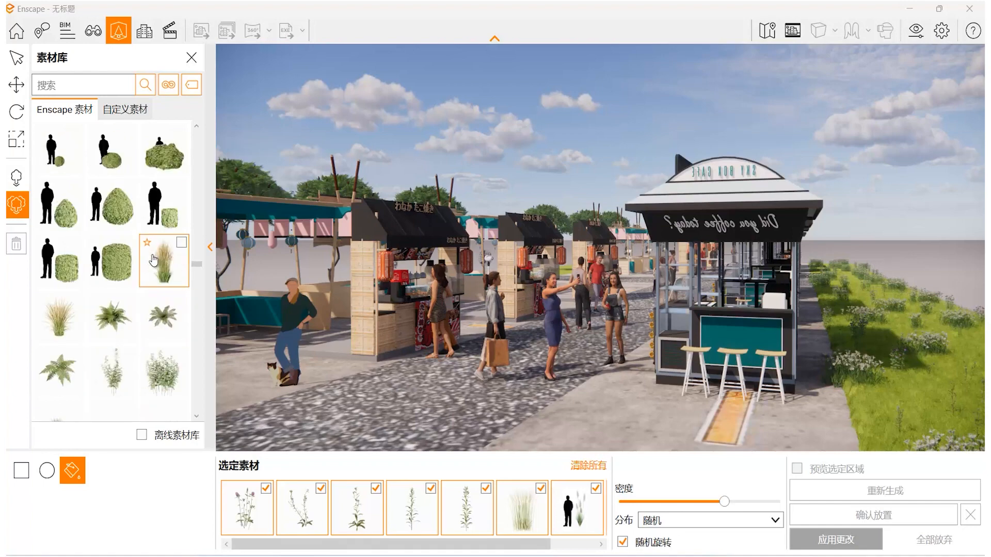
Step: Add a small spreading tree and a multi-stemmed palm to the placement assets
scroll(153, 261, "up", 2)
scroll(153, 260, "up", 4)
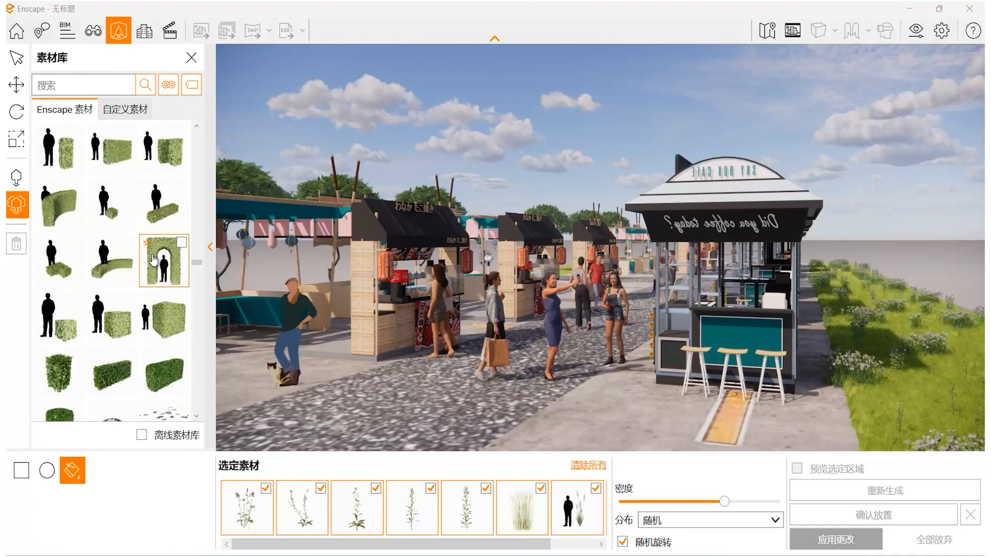
scroll(153, 261, "up", 2)
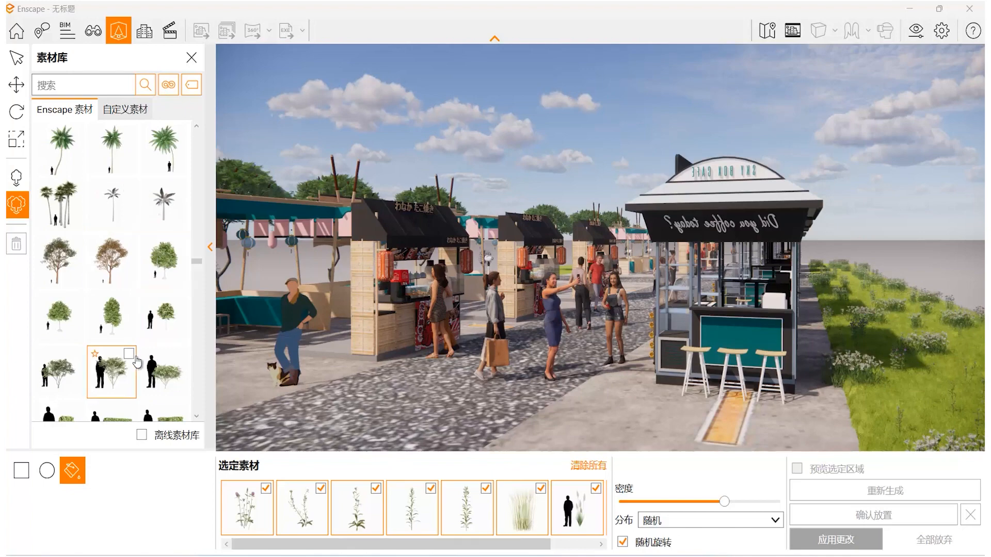
scroll(138, 248, "up", 2)
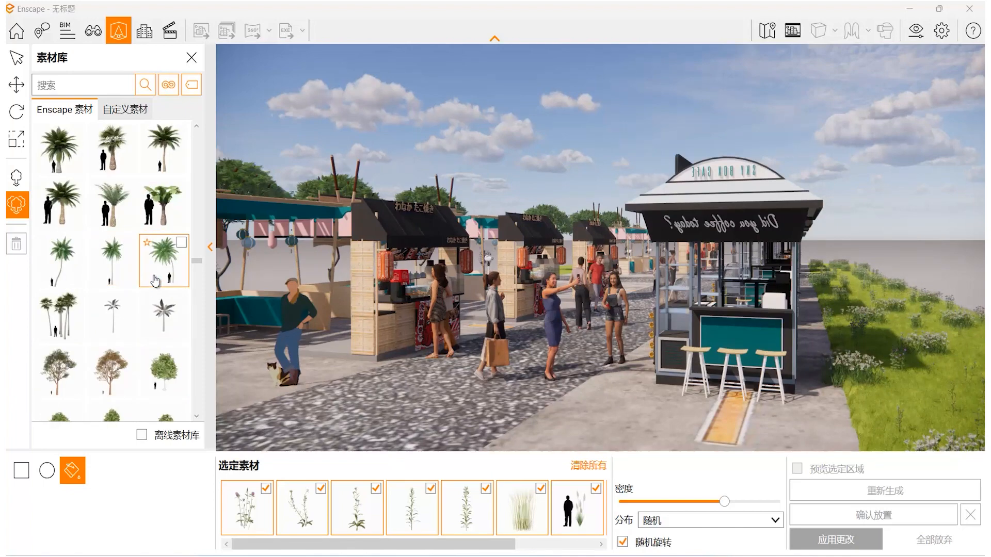
scroll(154, 279, "up", 2)
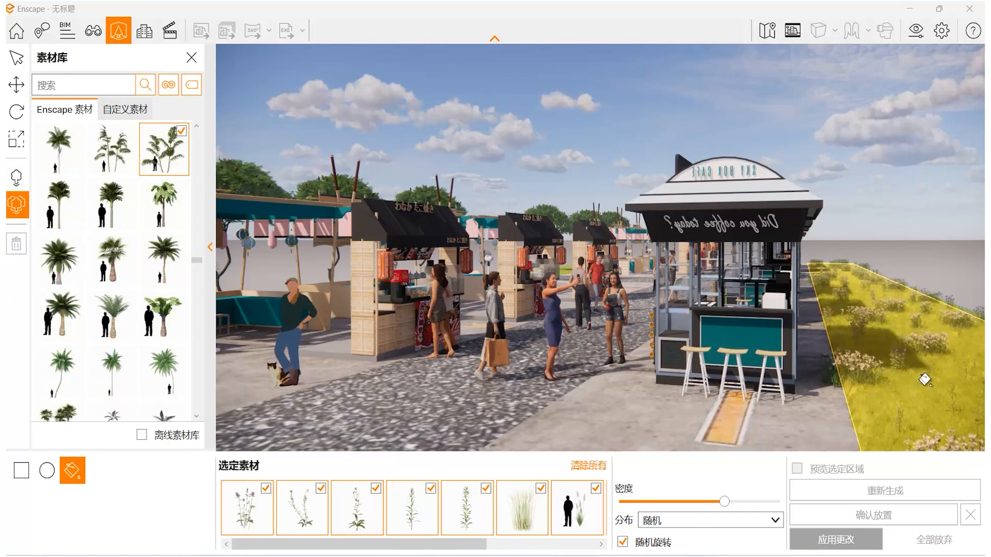
Step: Scatter the mixed grasses, stems, tree and palm over the lawn beside the coffee kiosks and apply the placement
left_click(923, 380)
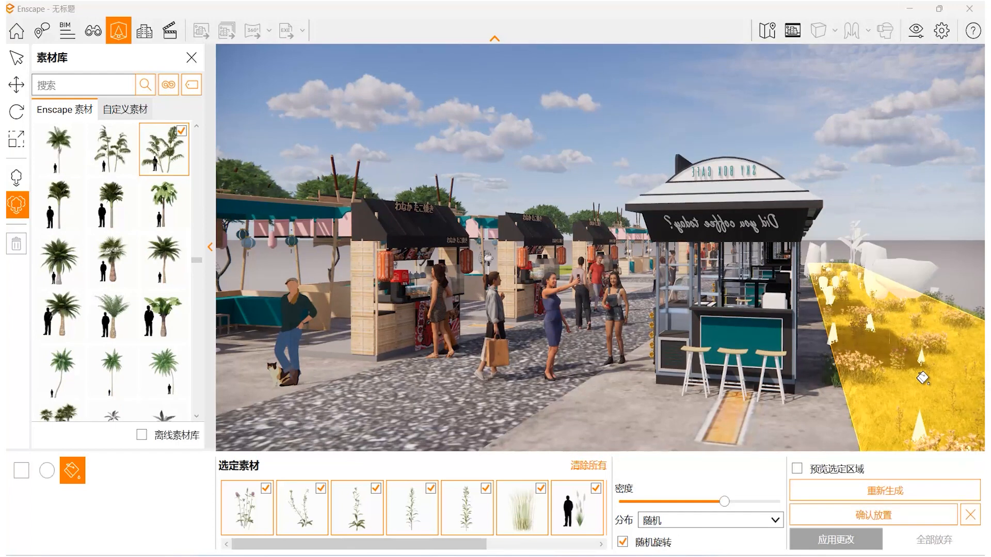
left_click(859, 515)
left_click(847, 541)
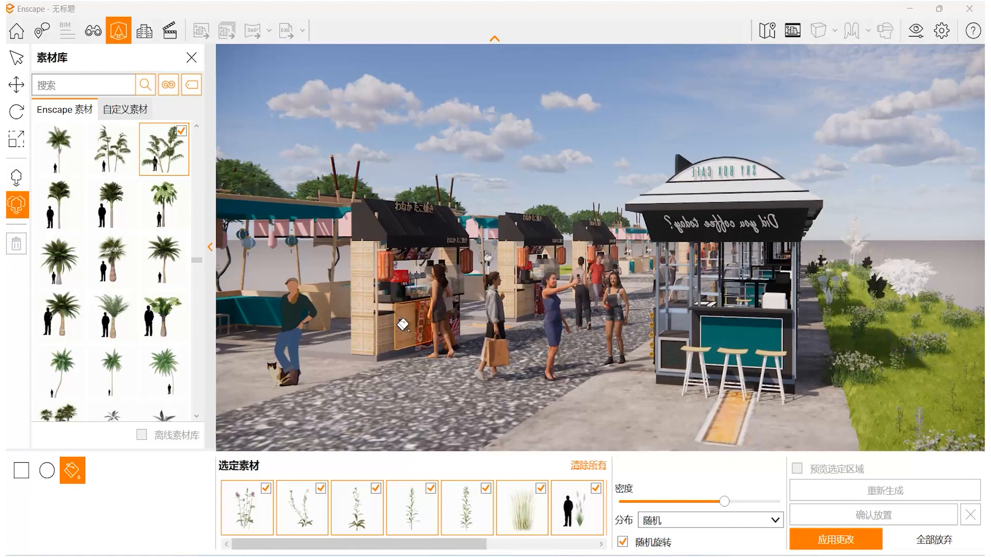
Step: Frame the market street between the stalls and kiosks, clear all plants from the placement assets, and reopen the asset library
left_click(210, 252)
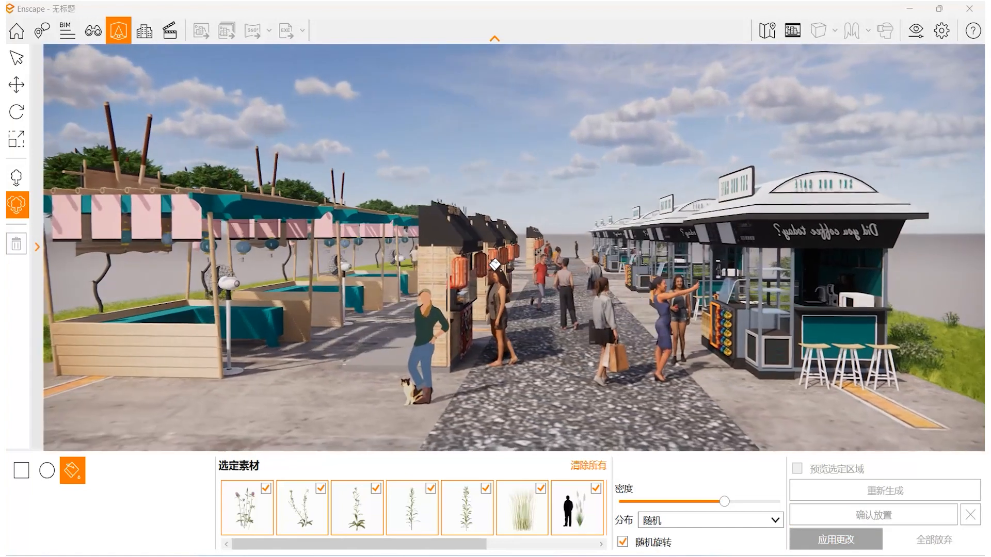
scroll(494, 265, "up", 3)
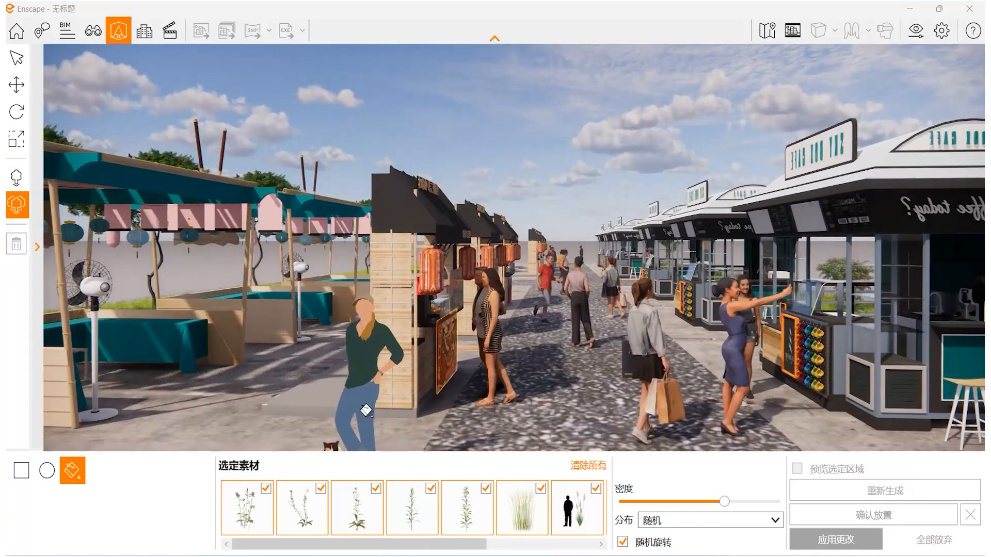
left_click(587, 466)
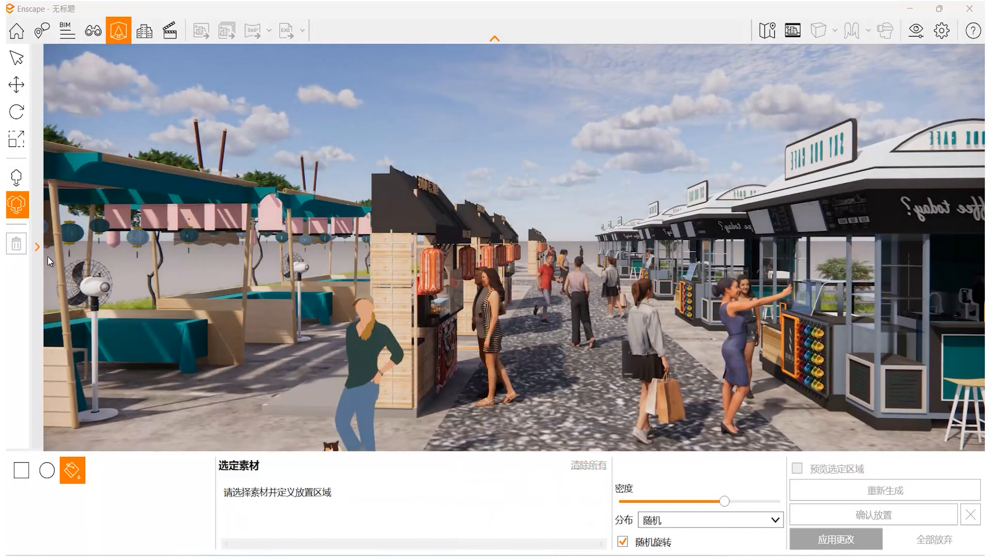
left_click(37, 247)
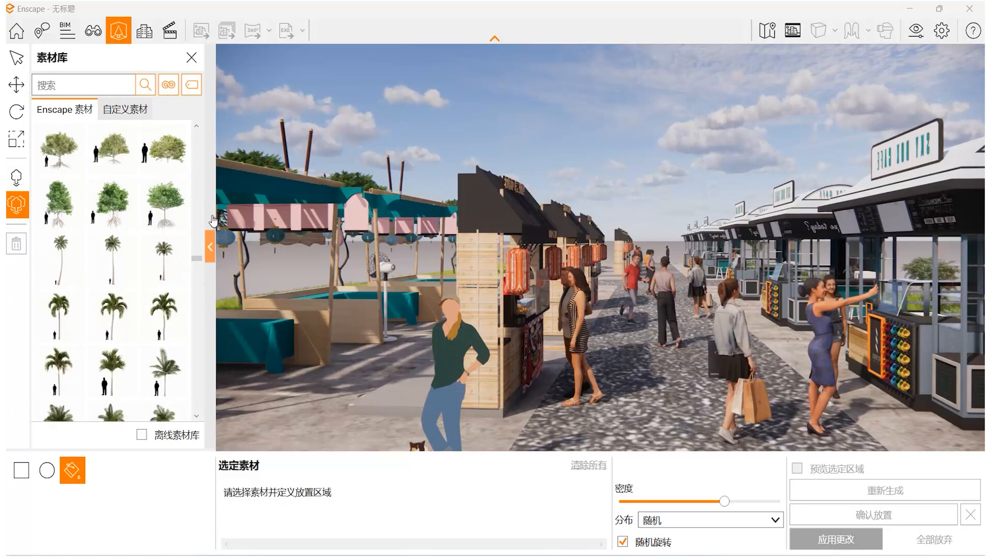
Step: Add four standing men to the placement assets: grey jacket, white T-shirt with sunglasses, dark suit and orange jacket
left_click_drag(197, 262, 191, 190)
left_click(116, 214)
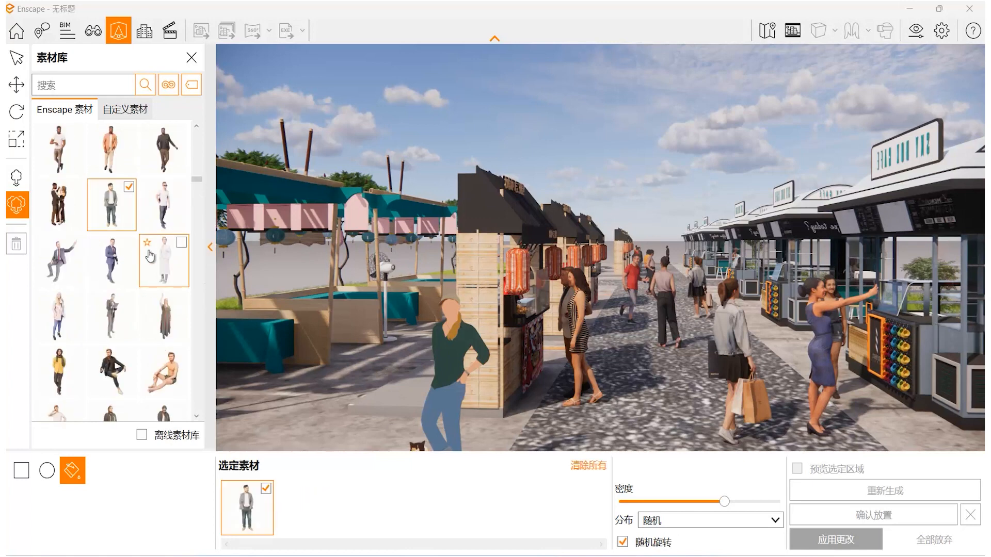
left_click(175, 194)
left_click(182, 135)
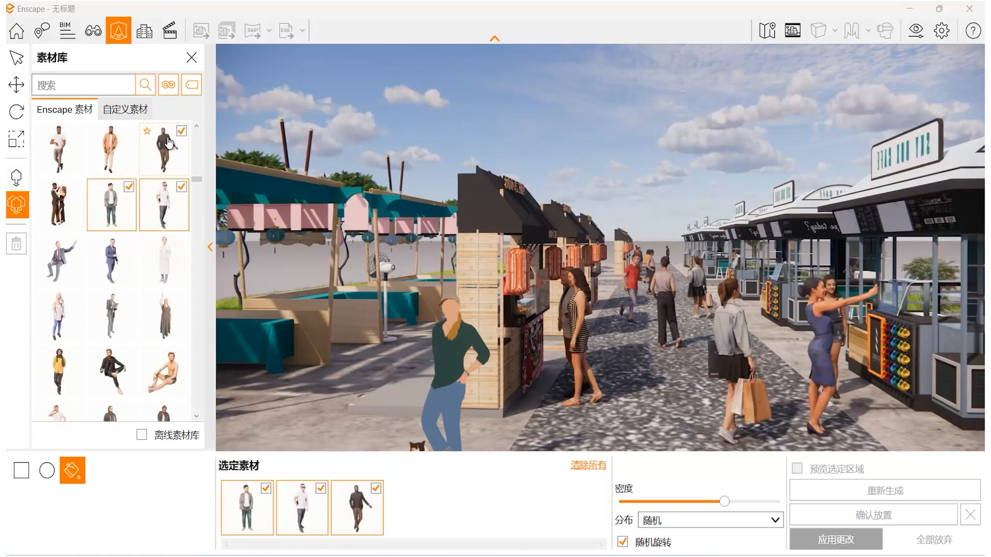
left_click(129, 132)
Step: Add the woman in the yellow jacket, the figure in the grey coat and the man in the dark shirt to the placement assets
scroll(111, 289, "down", 2)
left_click(66, 265)
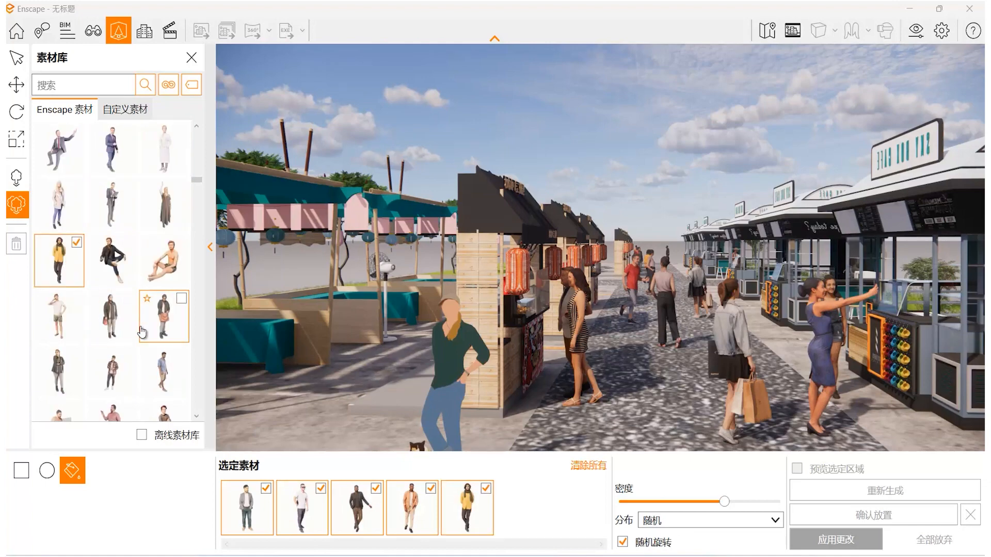
left_click(125, 307)
scroll(121, 366, "down", 2)
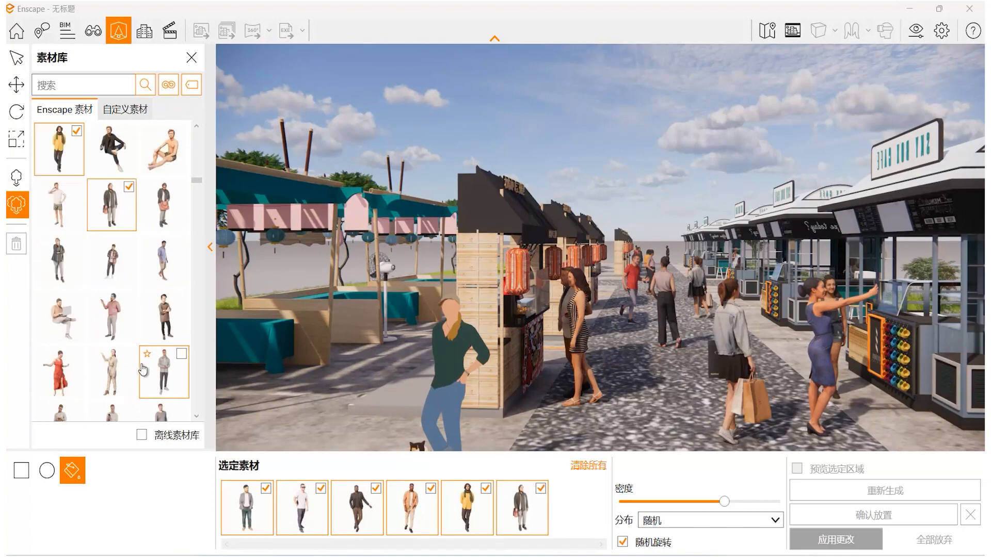
Step: Scatter the selected people over the paved market street at a reduced density, confirm the placement and apply the changes
double_click(638, 355)
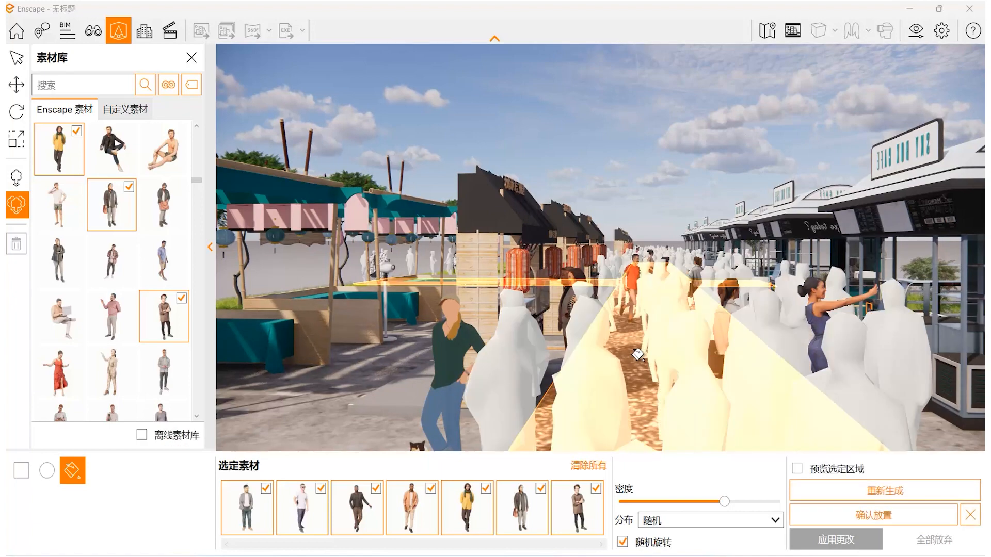
left_click(694, 502)
left_click(677, 502)
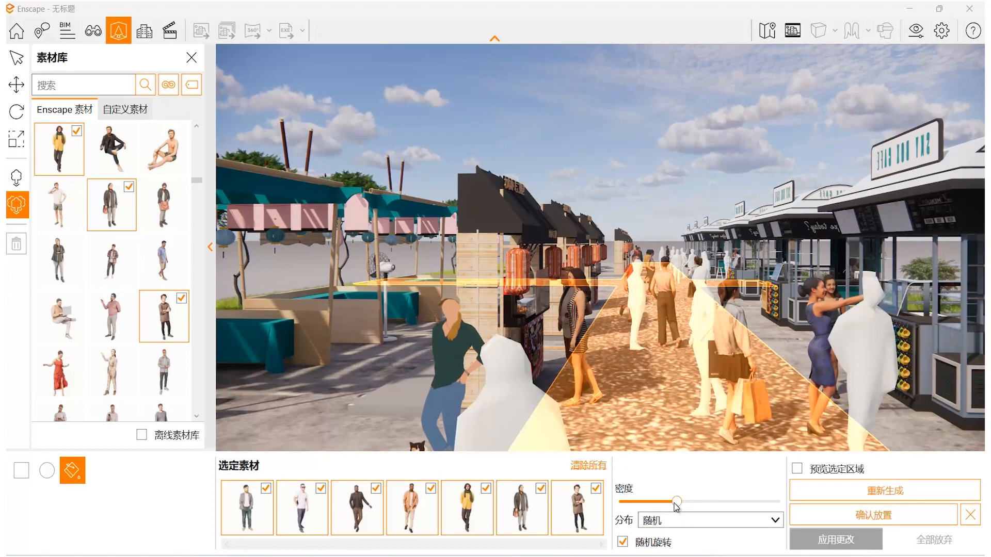
left_click(662, 503)
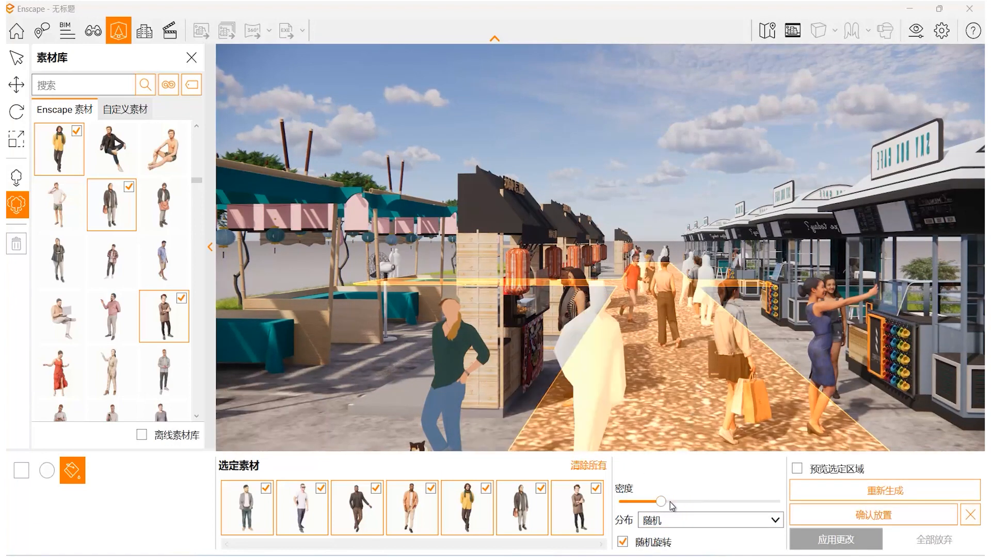
left_click(858, 516)
left_click(837, 538)
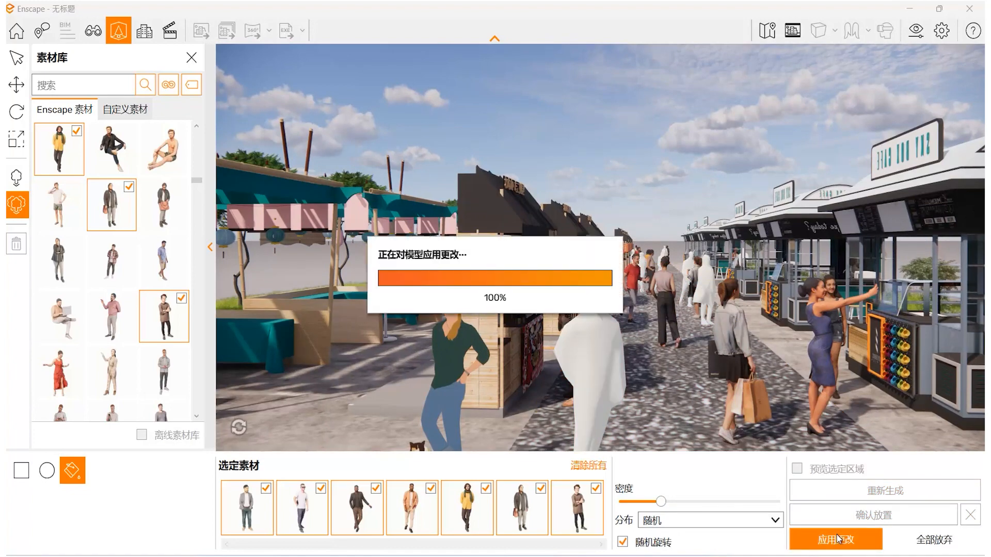
Step: Frame the populated street between the food stalls and the coffee kiosk, collapse the asset library and close the asset placement tool
right_click_drag(678, 322, 678, 322)
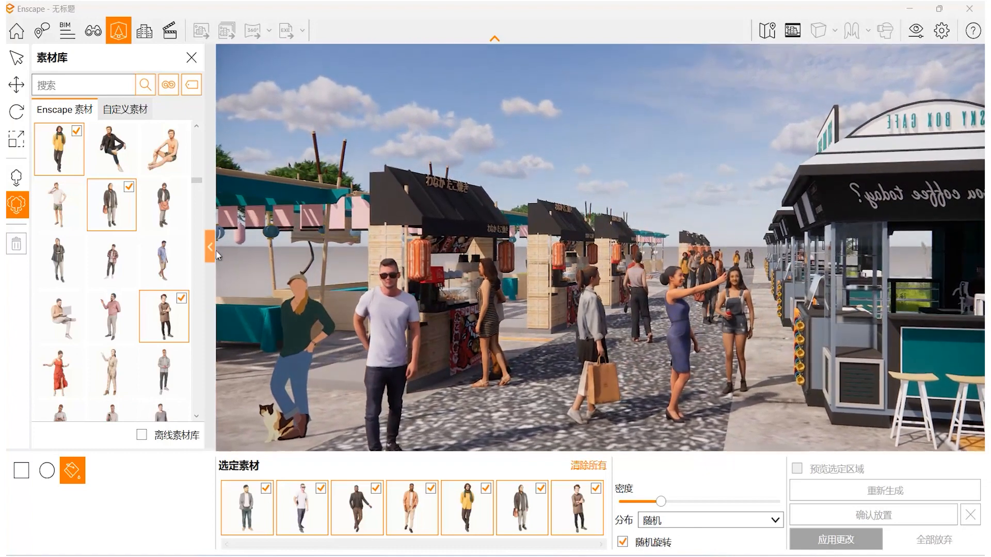
left_click(210, 247)
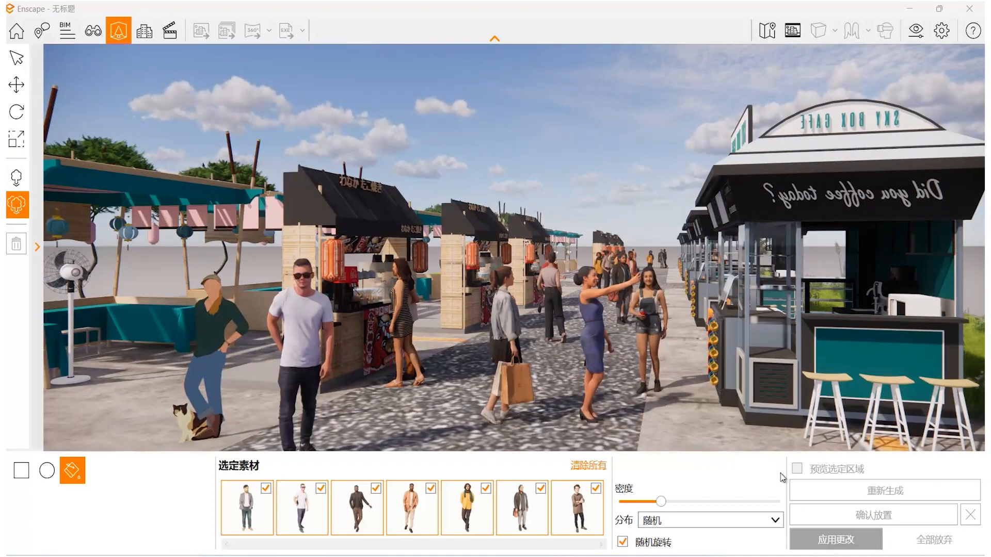
right_click_drag(309, 347, 313, 347)
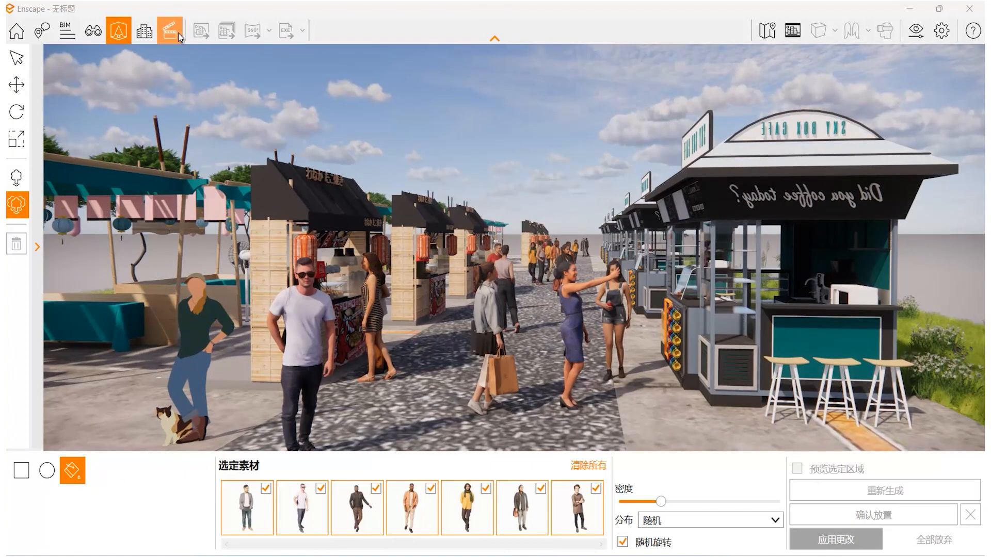
left_click(119, 32)
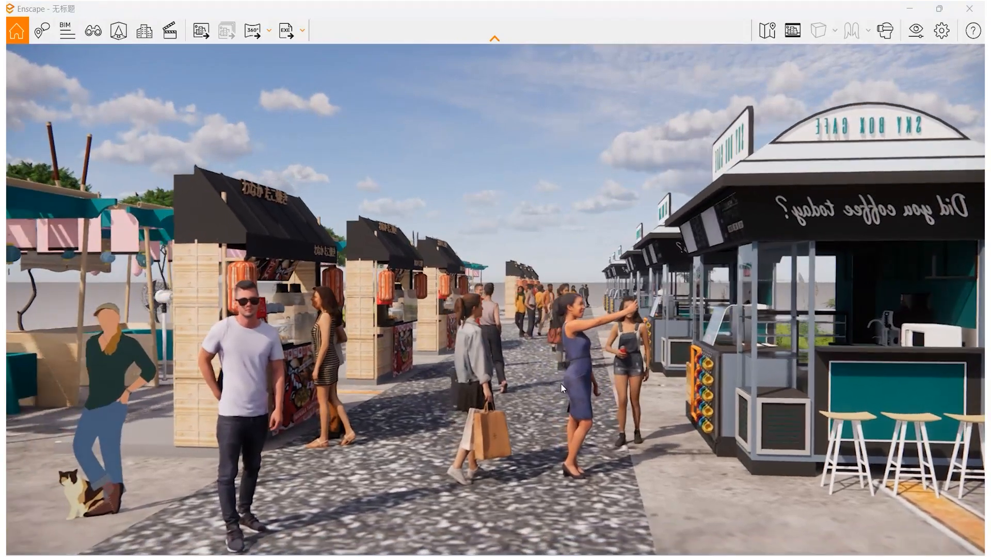
Step: Save the sunset view across the stall counters toward the coffee kiosks as the JPG screenshot 0311_05.jpg in the 20230311 folder
right_click_drag(560, 383, 632, 410)
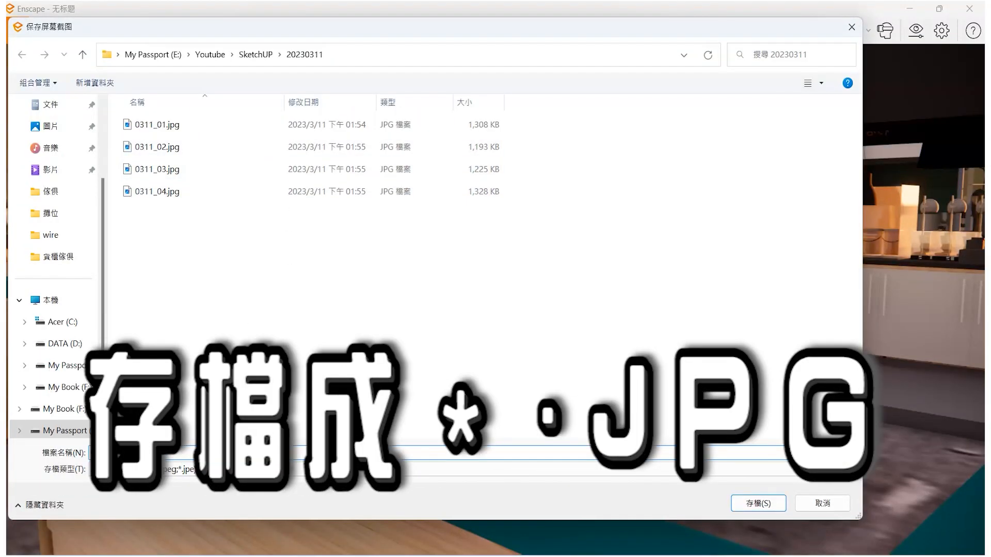
left_click(758, 503)
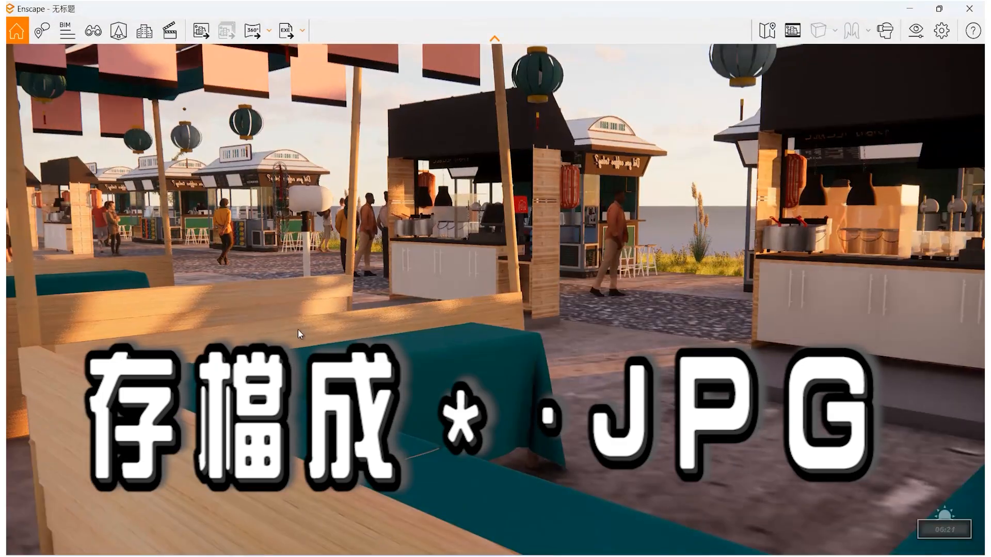
Step: Frame the stalls and trees from the lawn against the low sun and save the view as the JPEG screenshot 0311_06.jpg
scroll(224, 281, "down", 3)
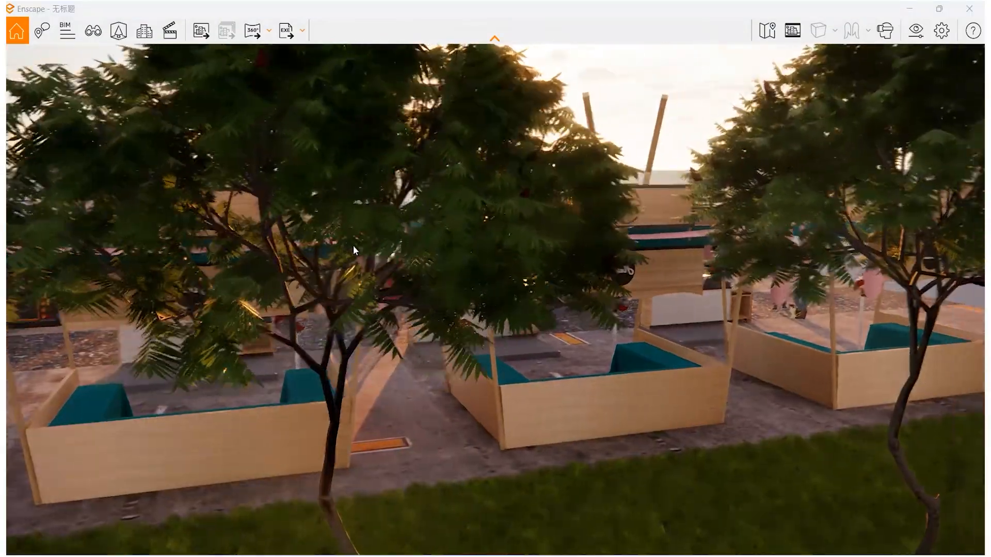
left_click_drag(353, 246, 284, 286)
middle_click_drag(191, 333, 289, 325)
right_click_drag(206, 372, 129, 443)
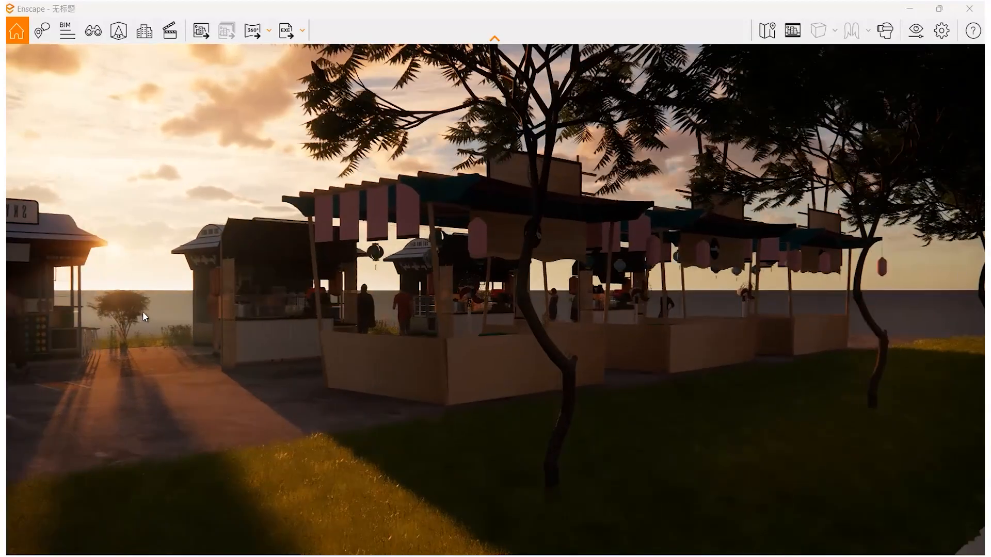
left_click(203, 32)
left_click(195, 470)
left_click(155, 491)
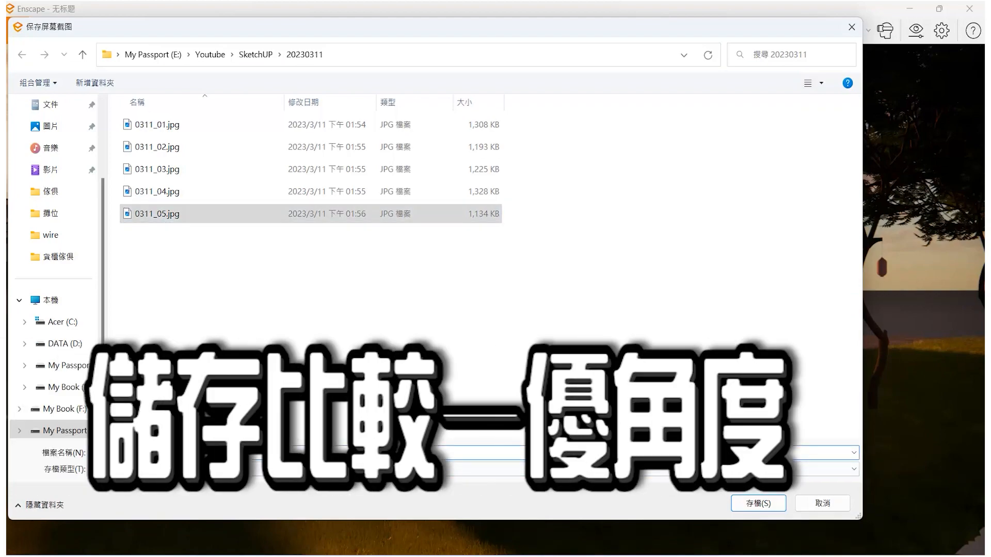
key("Return")
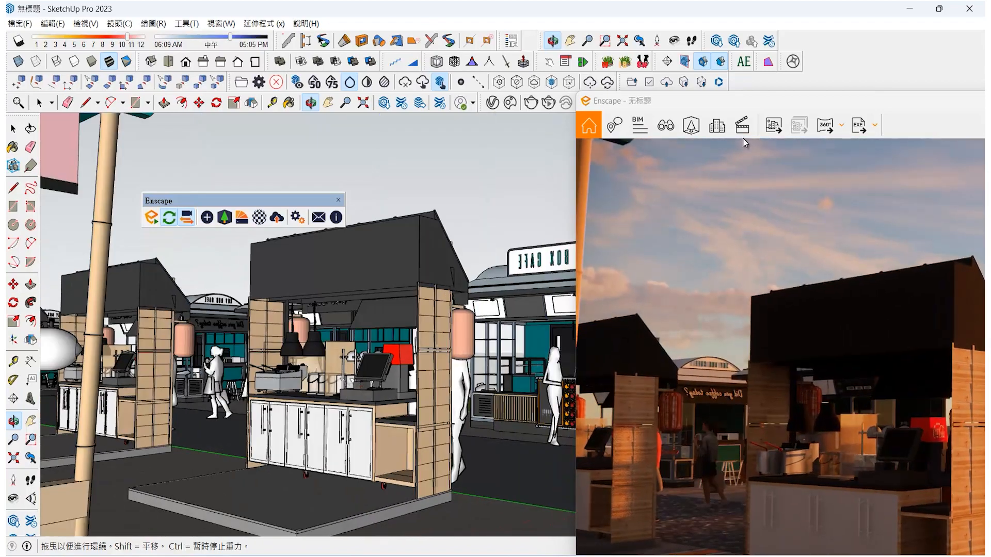
Step: Place the Enscape window beside the SketchUp model and bring the synchronized view from the food stall to the coffee kiosk row
left_click_drag(750, 102, 695, 47)
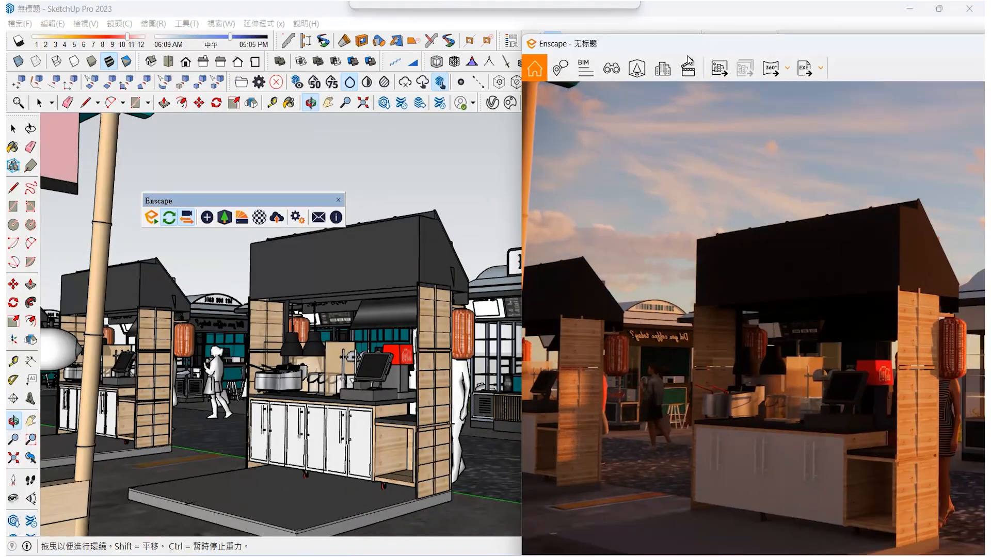
mouse_move(415, 313)
middle_mouse_down()
mouse_move(412, 331)
mouse_move(249, 360)
mouse_move(196, 397)
mouse_move(170, 380)
mouse_move(178, 369)
middle_mouse_up()
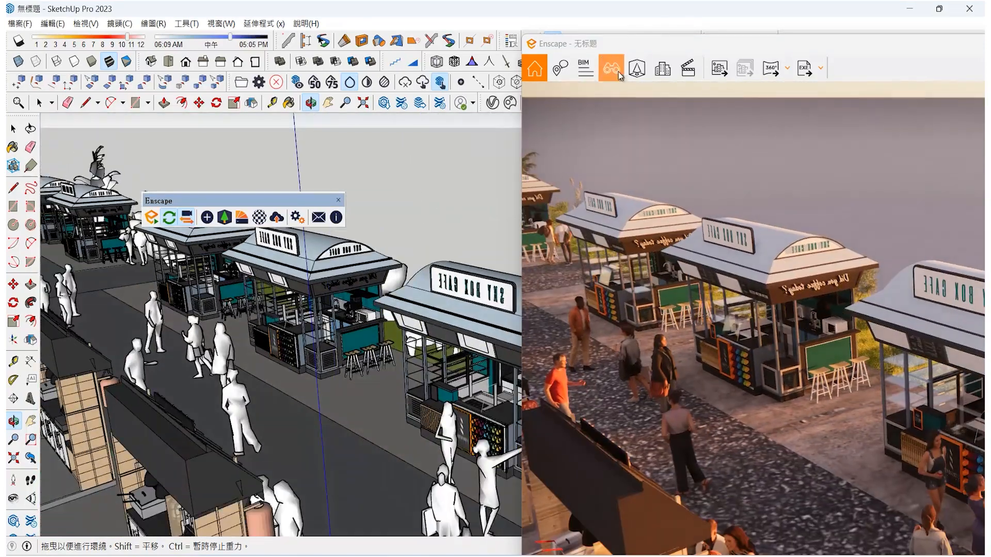
mouse_move(599, 42)
left_mouse_down()
mouse_move(465, 26)
mouse_move(479, 46)
left_mouse_up()
left_click(383, 288)
mouse_move(383, 288)
middle_mouse_down()
mouse_move(187, 330)
mouse_move(192, 316)
mouse_move(85, 333)
mouse_move(398, 337)
middle_mouse_up()
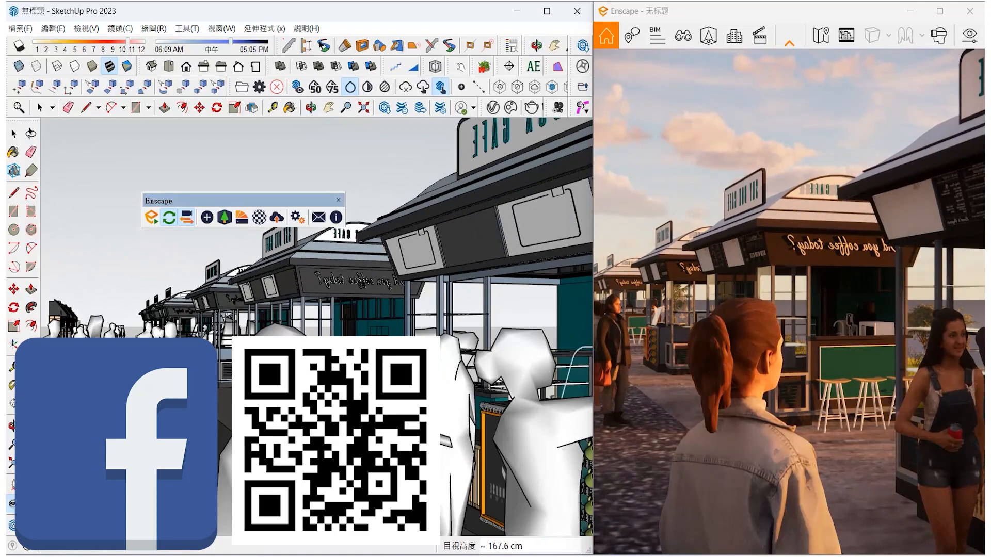
Step: Frame the market street between the stalls and kiosks with Look Around in SketchUp, and maximize the Enscape window
middle_click_drag(176, 369, 230, 389, "shift")
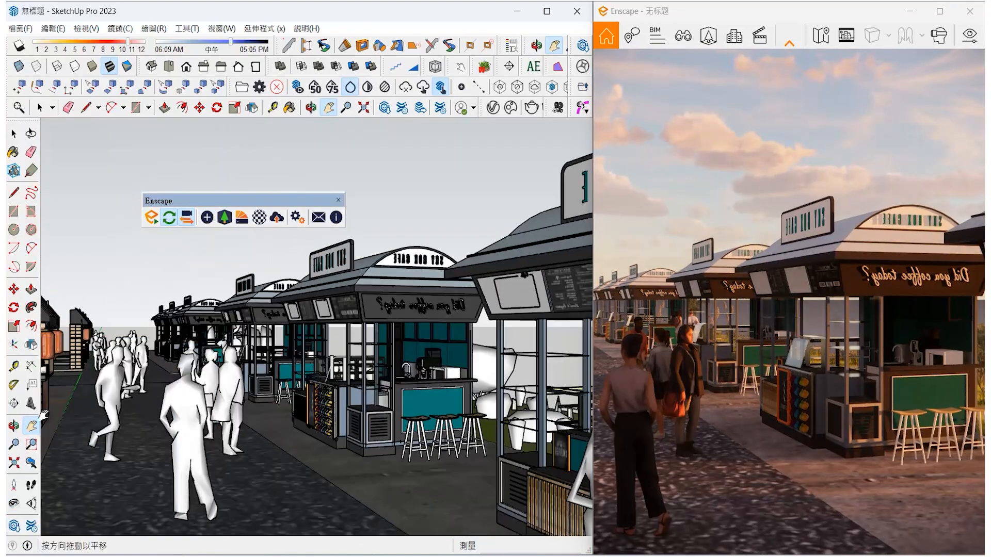
left_click(17, 509)
left_click_drag(403, 436, 181, 416)
scroll(305, 374, "down", 2)
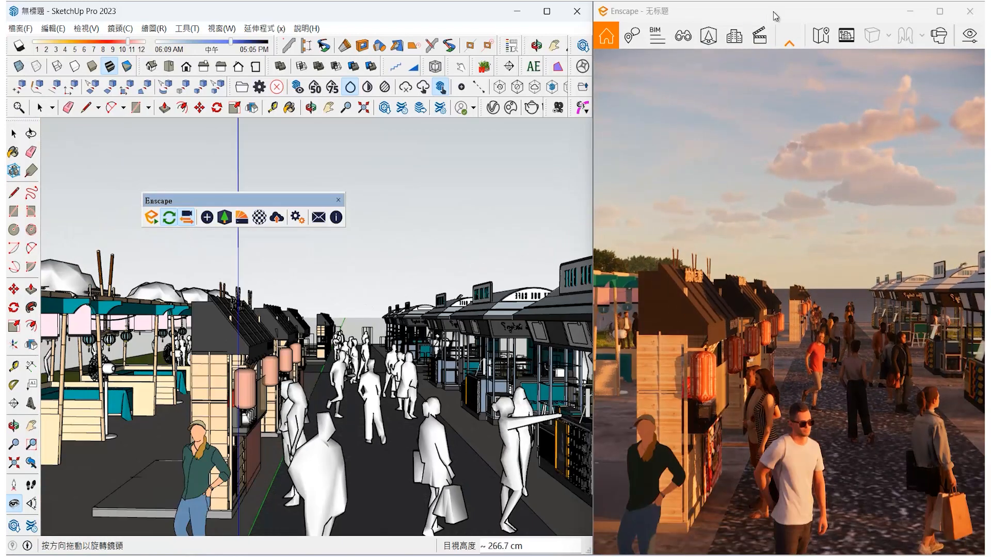
left_click_drag(773, 12, 689, 13)
left_click(852, 11)
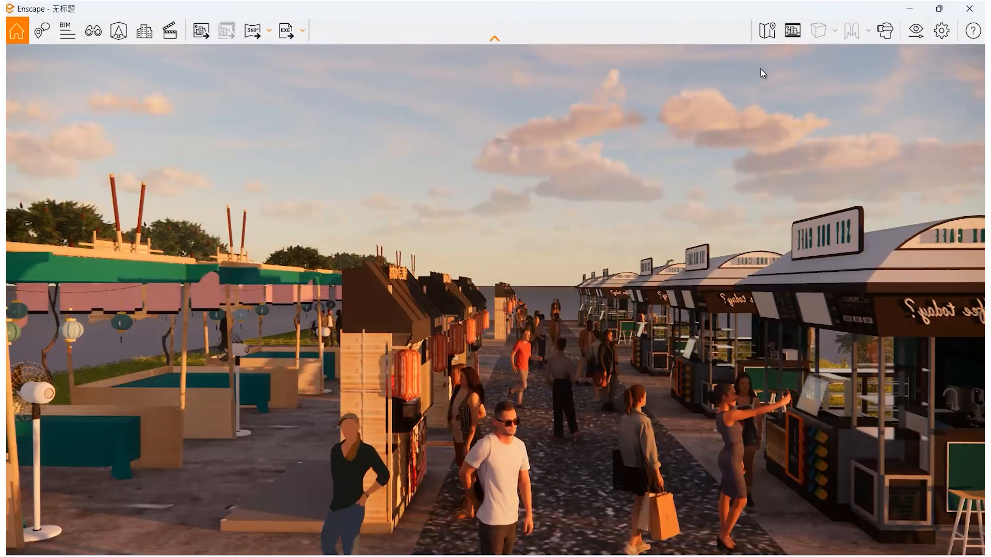
Step: Export the street view as a JPEG image named 0311_07.jpg in the 20230311 folder
left_click(208, 37)
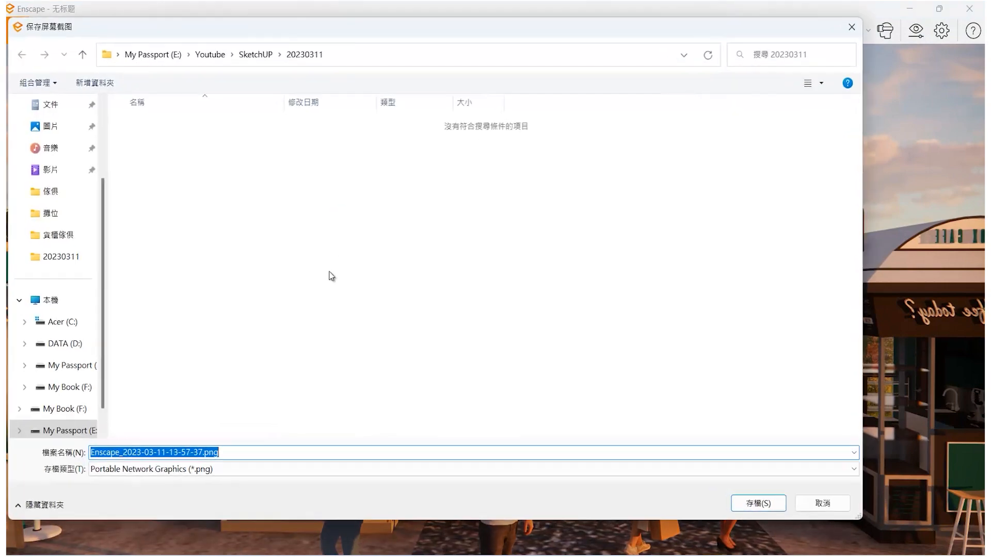
left_click(178, 469)
left_click(142, 492)
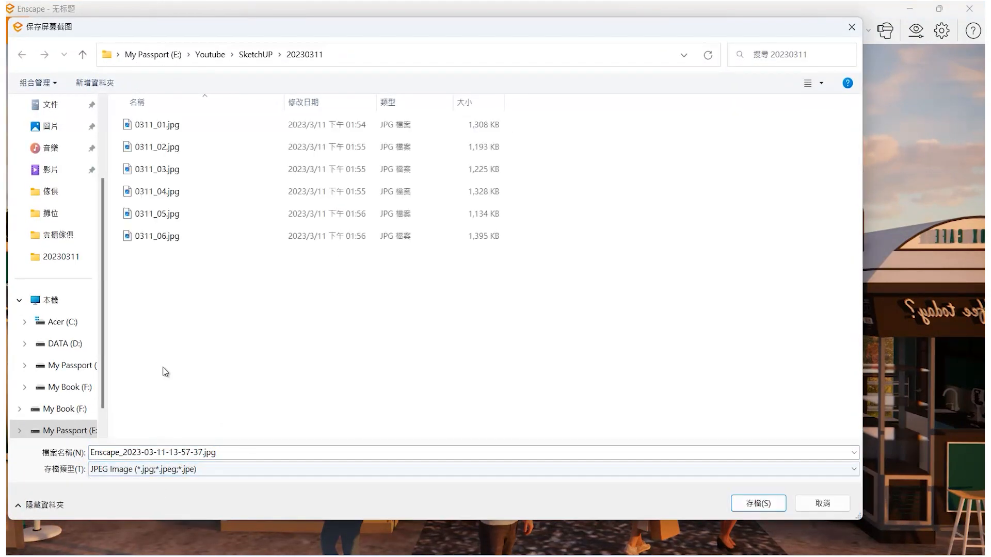
left_click(177, 237)
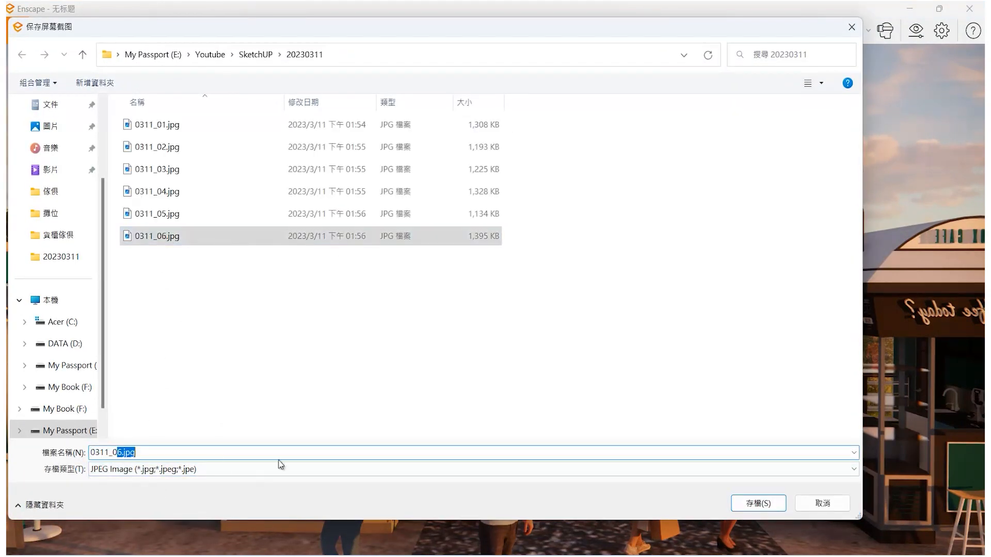
type("7")
key("Return")
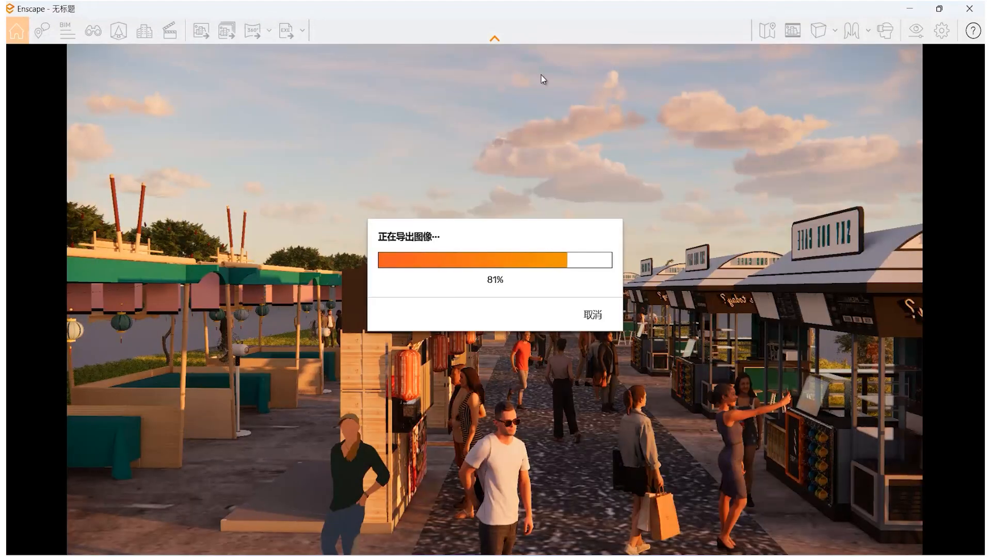
Step: Move the Enscape window out of the way, switch to SketchUp with its window maximized and pan the market model
mouse_move(420, 34)
left_mouse_down()
mouse_move(688, 231)
mouse_move(737, 455)
left_mouse_up()
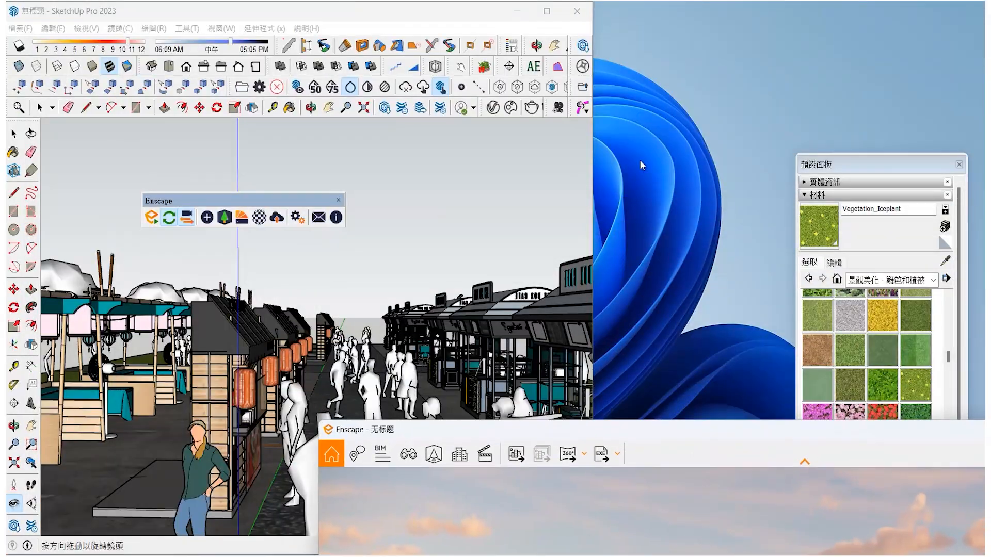
left_click(547, 13)
right_click(526, 257)
left_click(455, 255)
middle_click_drag(242, 396, 450, 268, "shift")
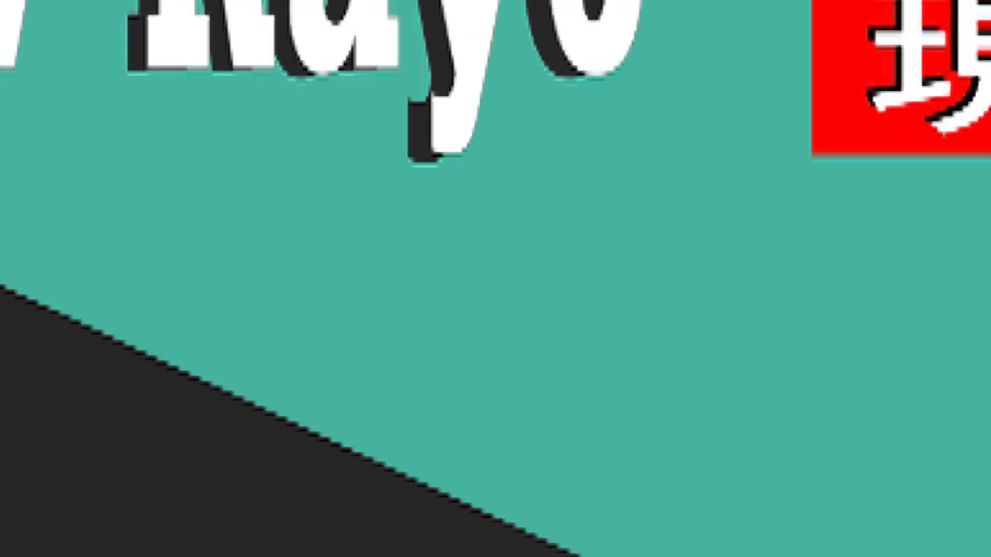